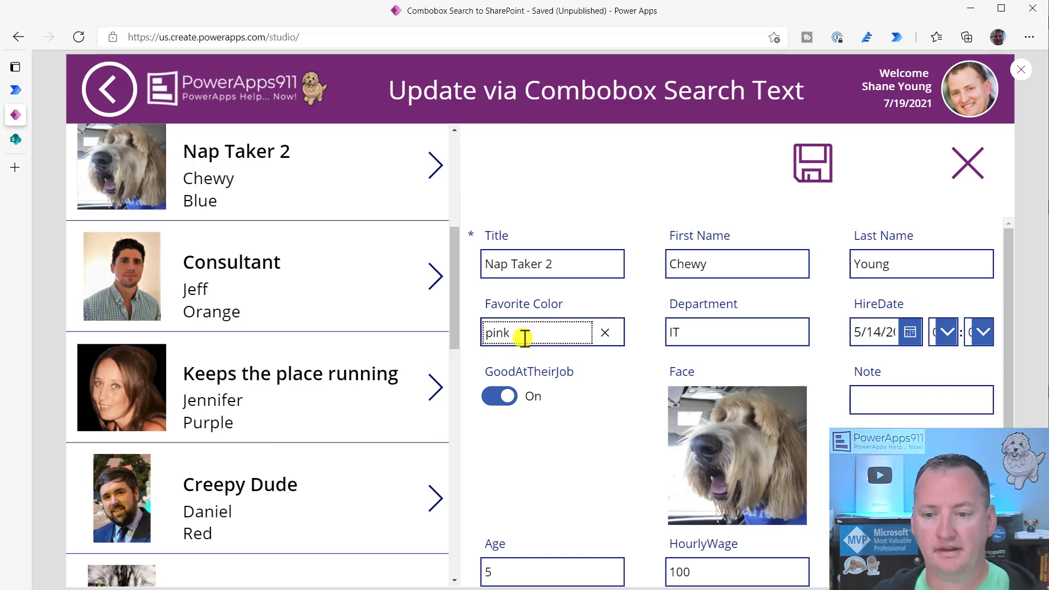
Step: Save the Nap Taker 2 record with pink as favorite color, and check the Favorite Color column's choices in the SharePoint Employees list settings
click(813, 164)
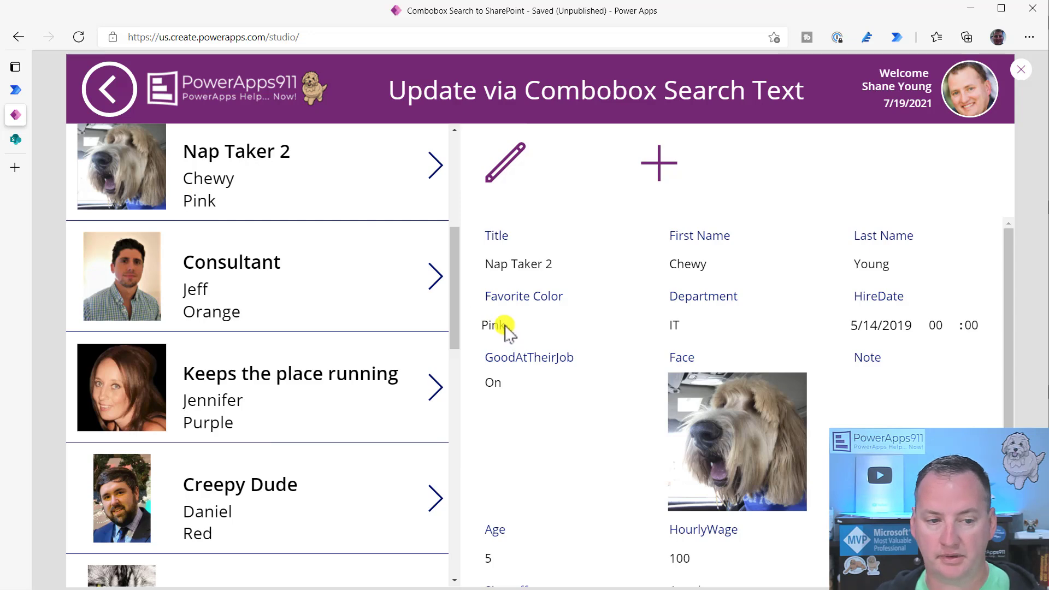
click(15, 140)
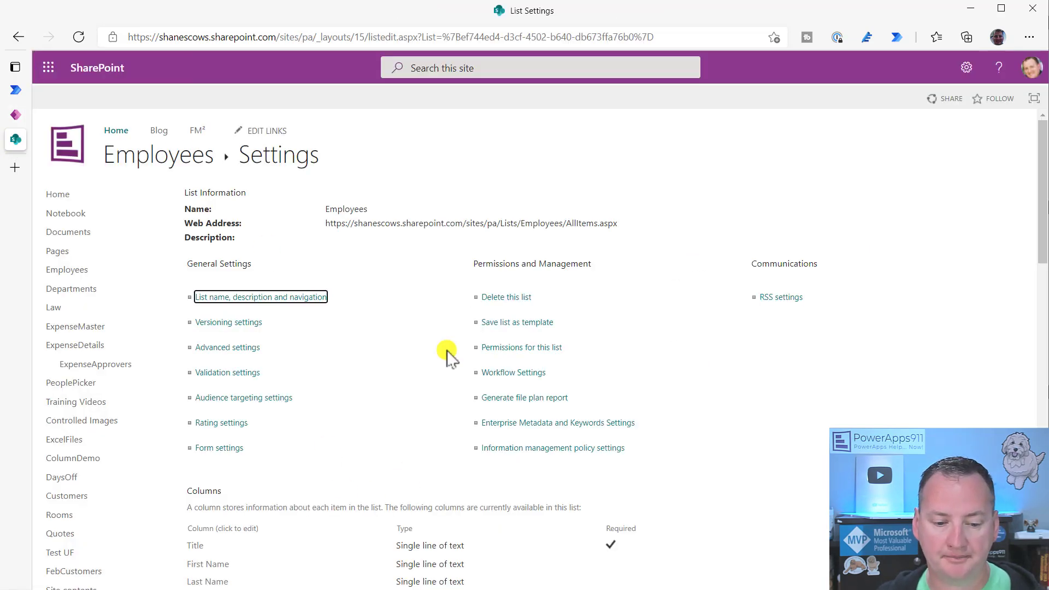
scroll(391, 361, down, 3)
click(219, 456)
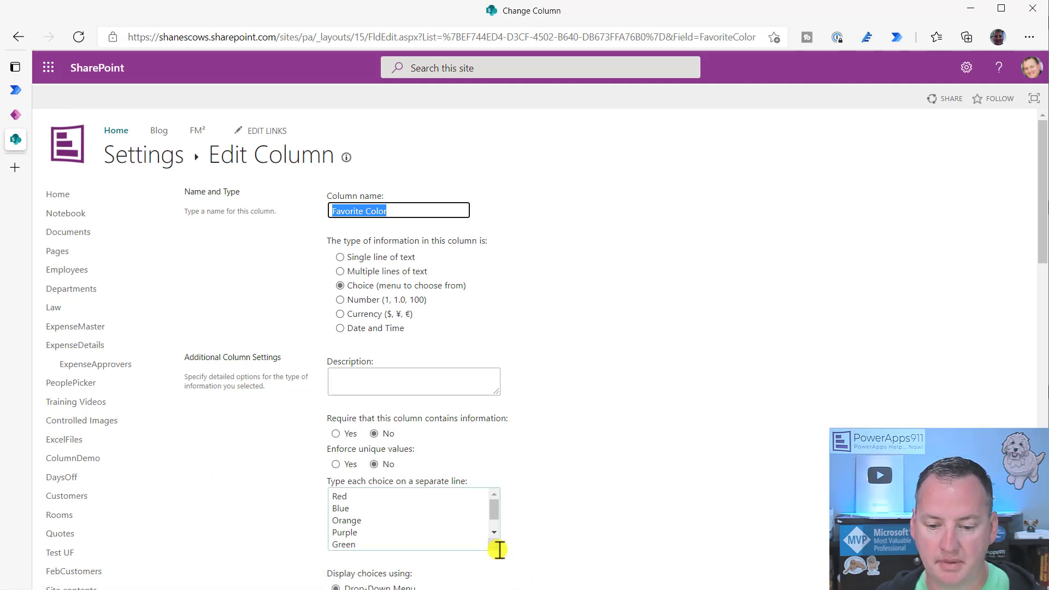
drag(496, 545, 504, 574)
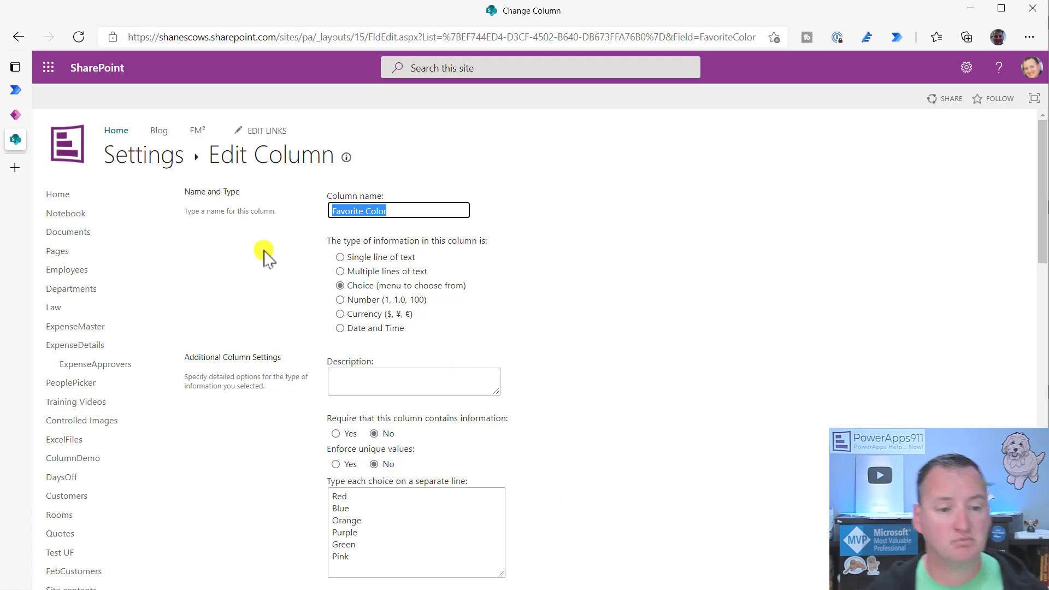
Step: Switch back to Power Apps, edit the Nap Taker 2 record and view the options offered for Favorite Color
click(20, 116)
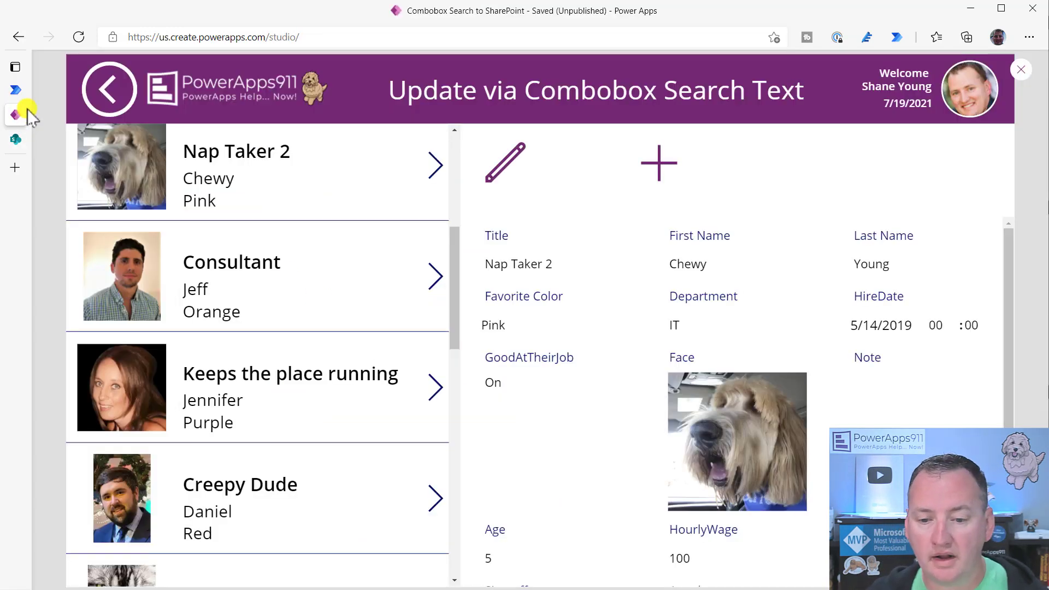
click(514, 166)
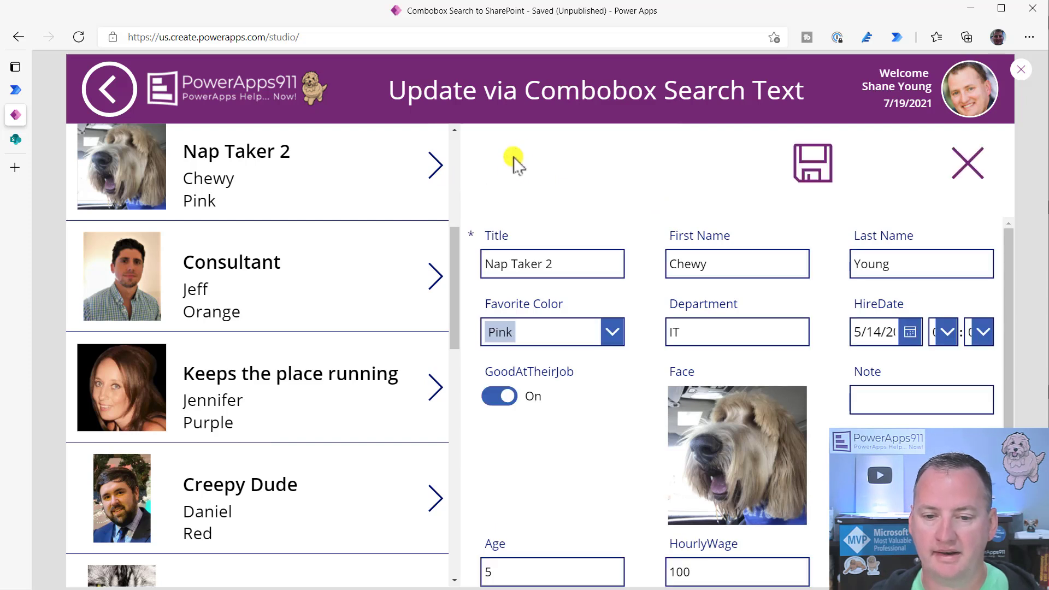
click(614, 331)
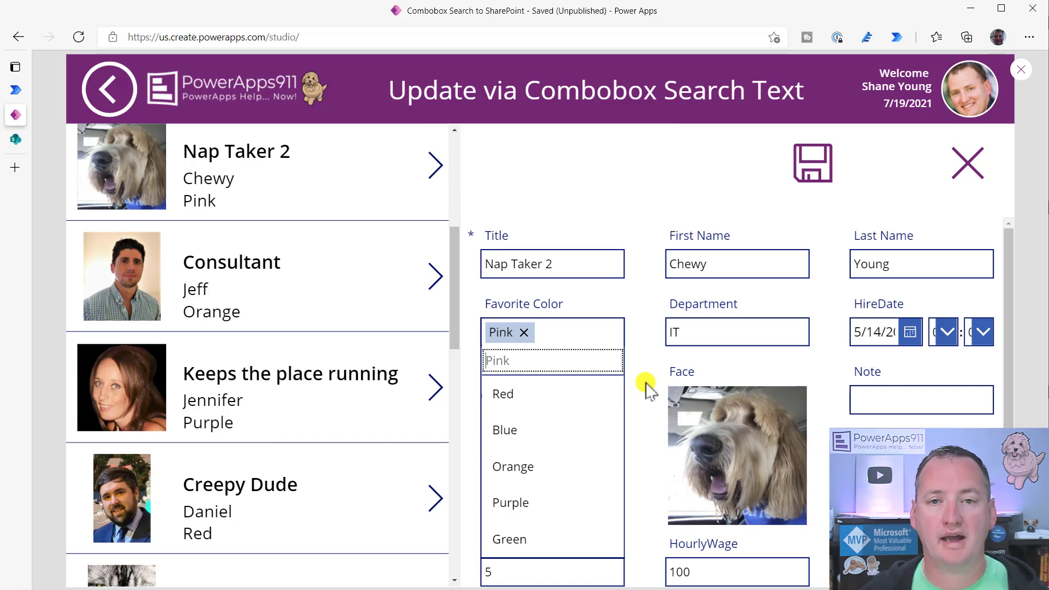
Step: Leave the app preview and examine the Items formula of the Favorite Color combo box
click(1020, 70)
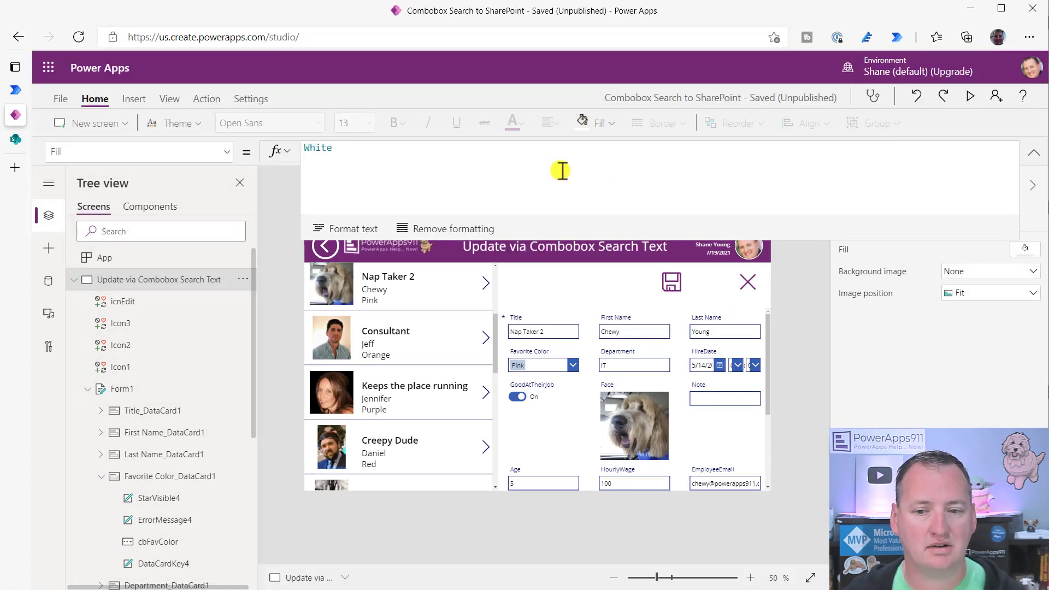
drag(561, 236, 571, 166)
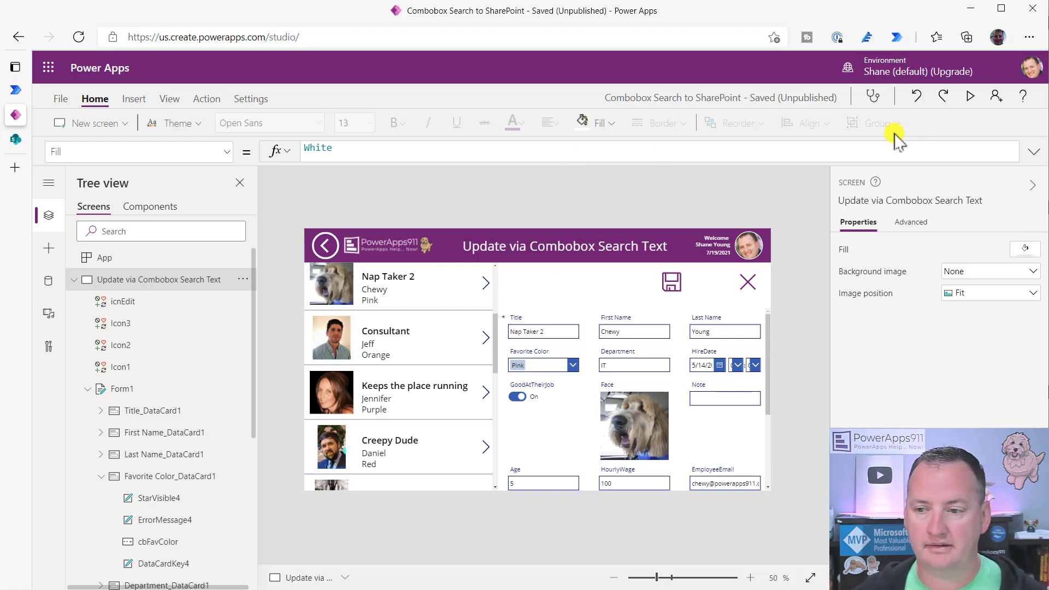
click(540, 362)
click(540, 362)
click(389, 151)
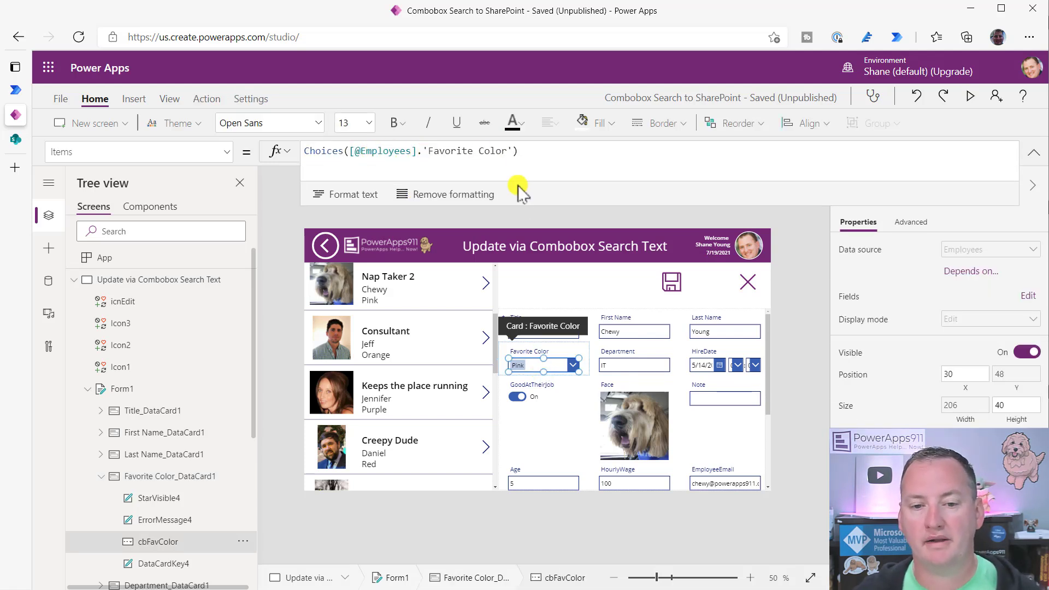
drag(522, 206, 527, 160)
Step: Preview the app again and view the Favorite Color options for the Consultant record
click(971, 96)
click(435, 276)
click(608, 333)
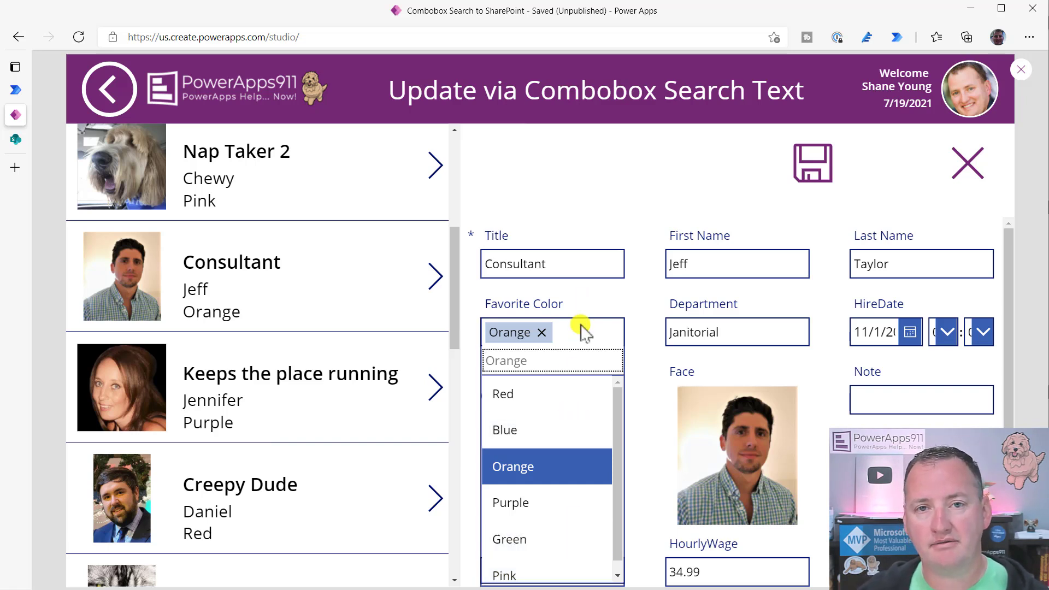
Step: Switch to SharePoint and compare the app's options with the choices defined for the Favorite Color column
click(19, 141)
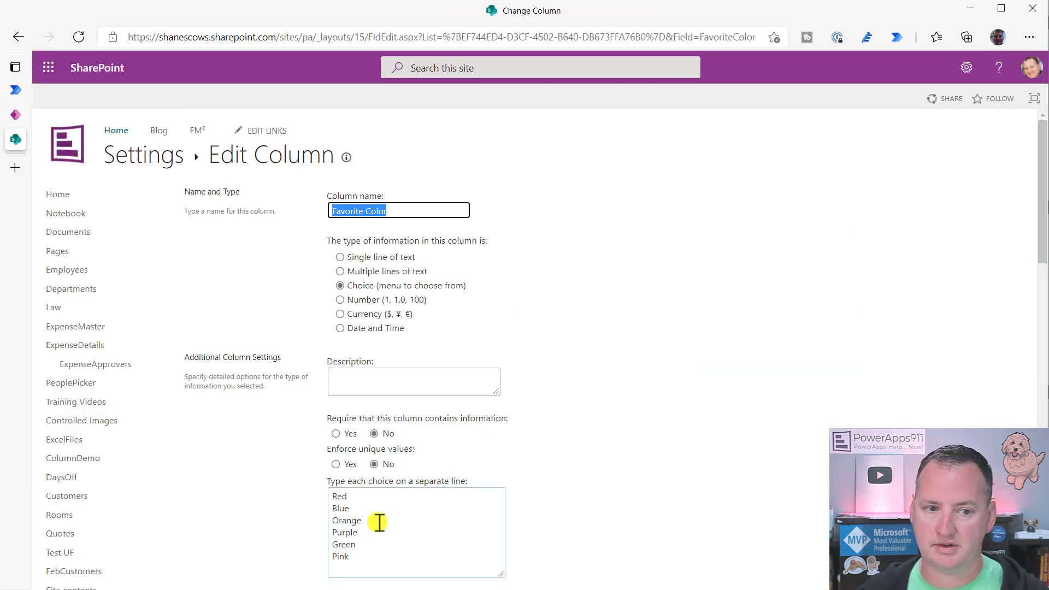
mouse_move(19, 117)
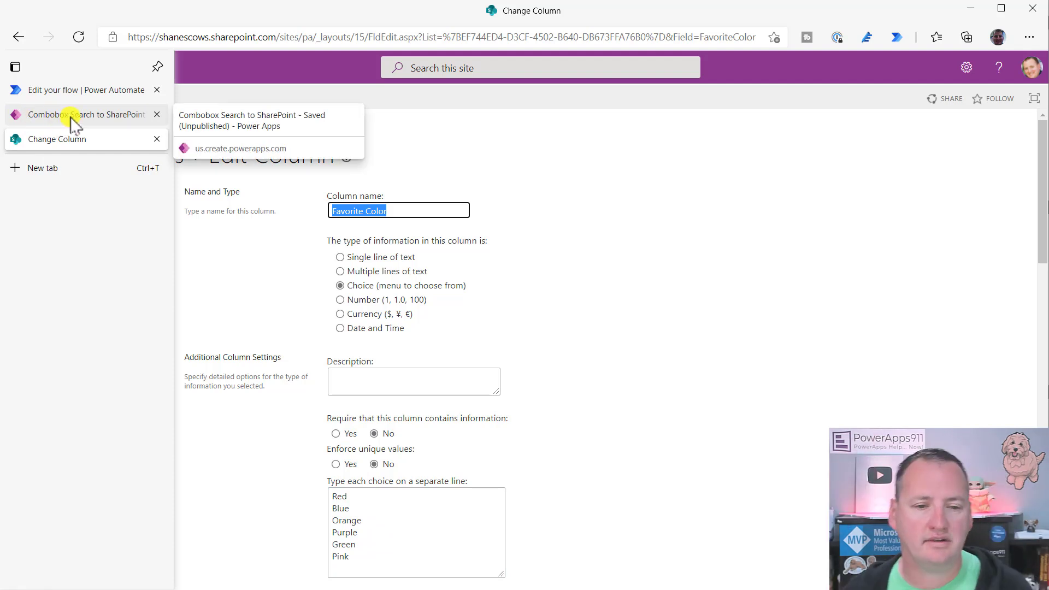
click(584, 135)
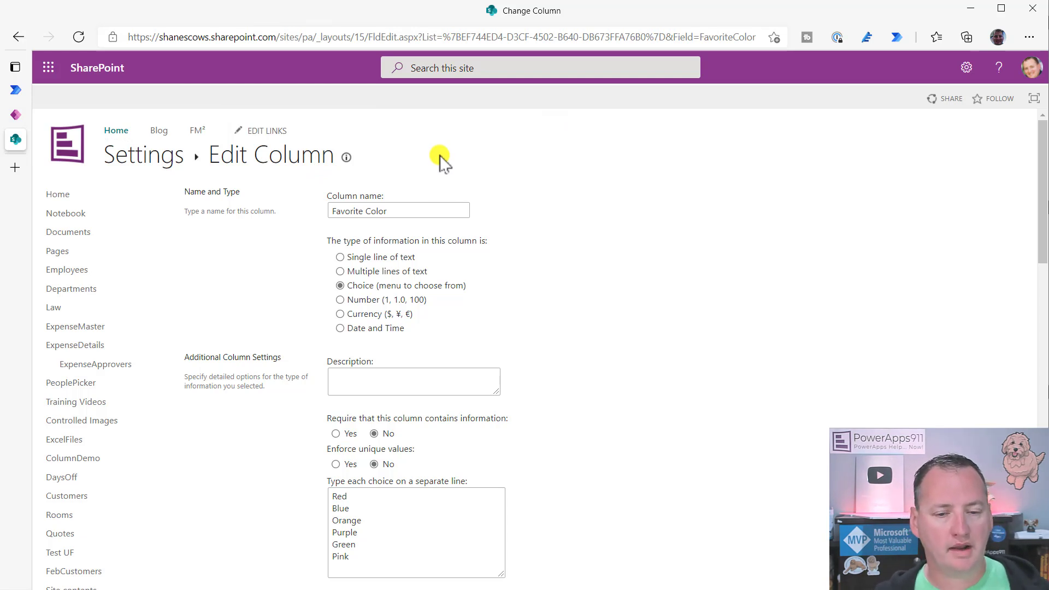
Step: Switch to Power Automate and examine both SharePoint HTTP request actions in the "Add a choice value to SharePoint" flow
mouse_move(30, 109)
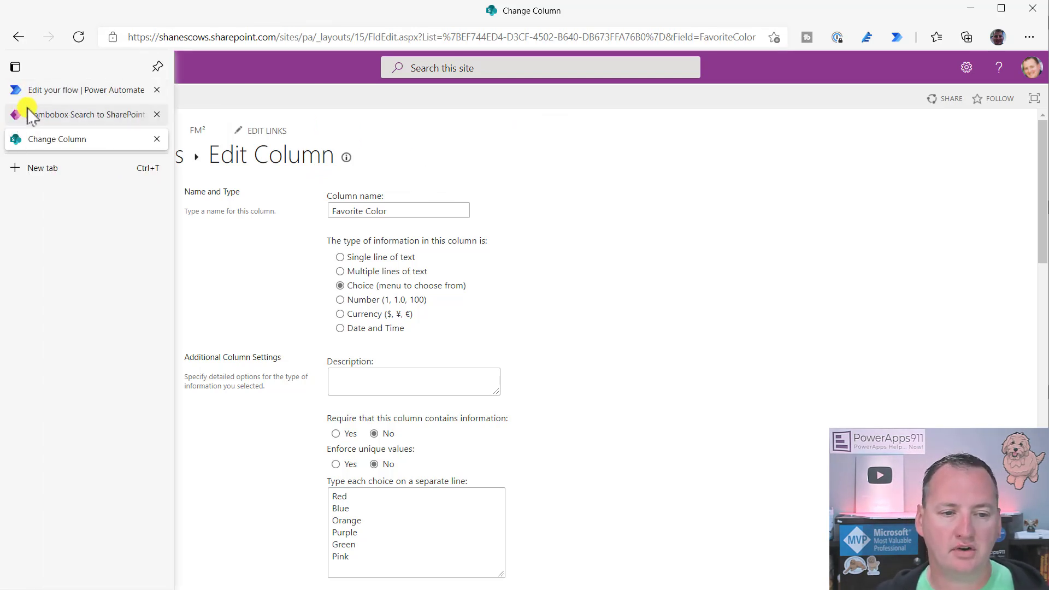
click(69, 90)
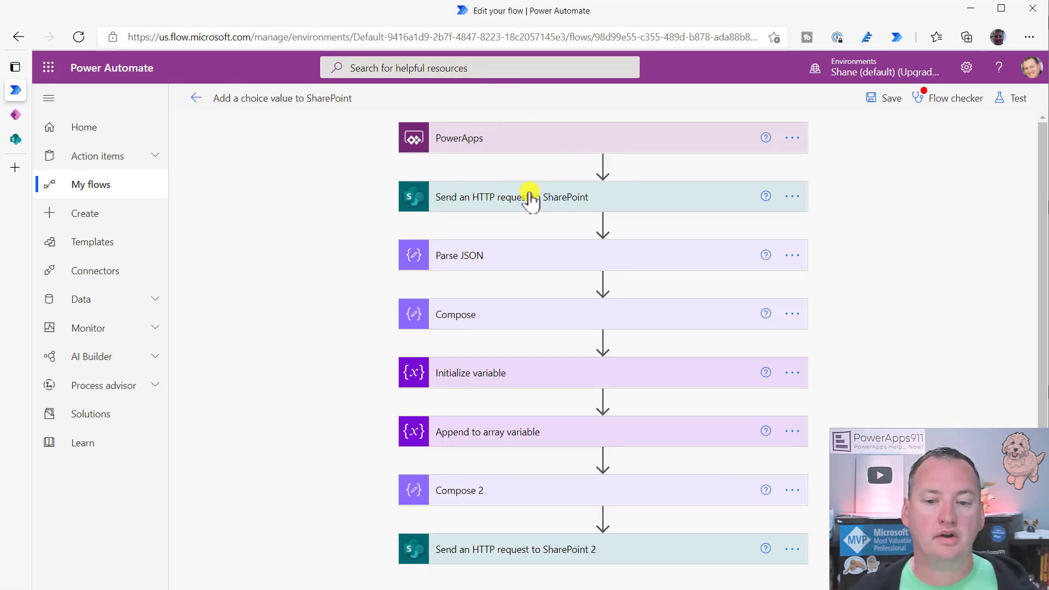
click(569, 203)
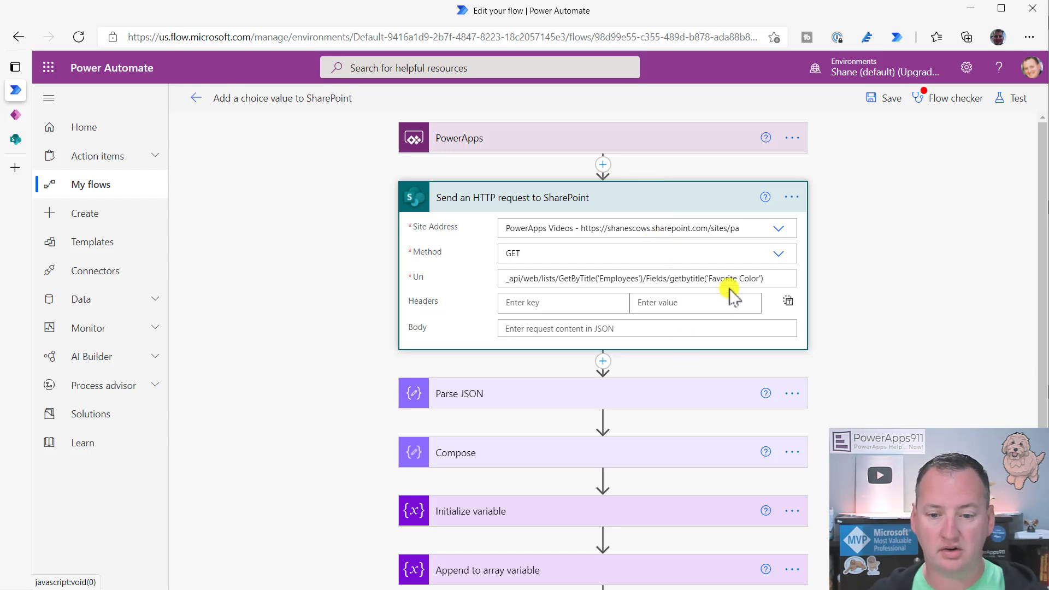
click(669, 202)
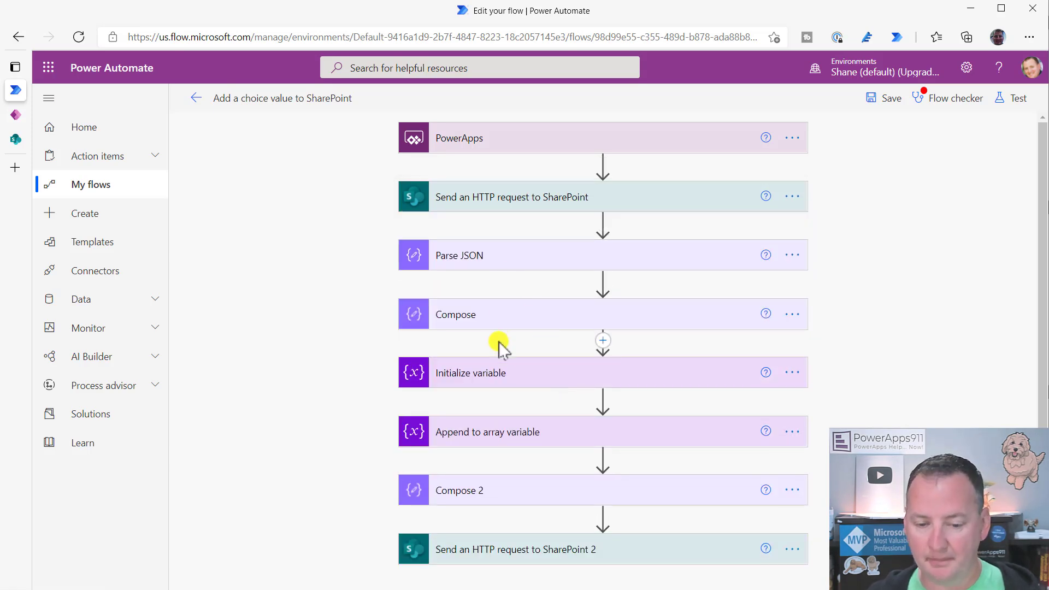
scroll(497, 349, down, 1)
click(643, 512)
scroll(757, 410, down, 4)
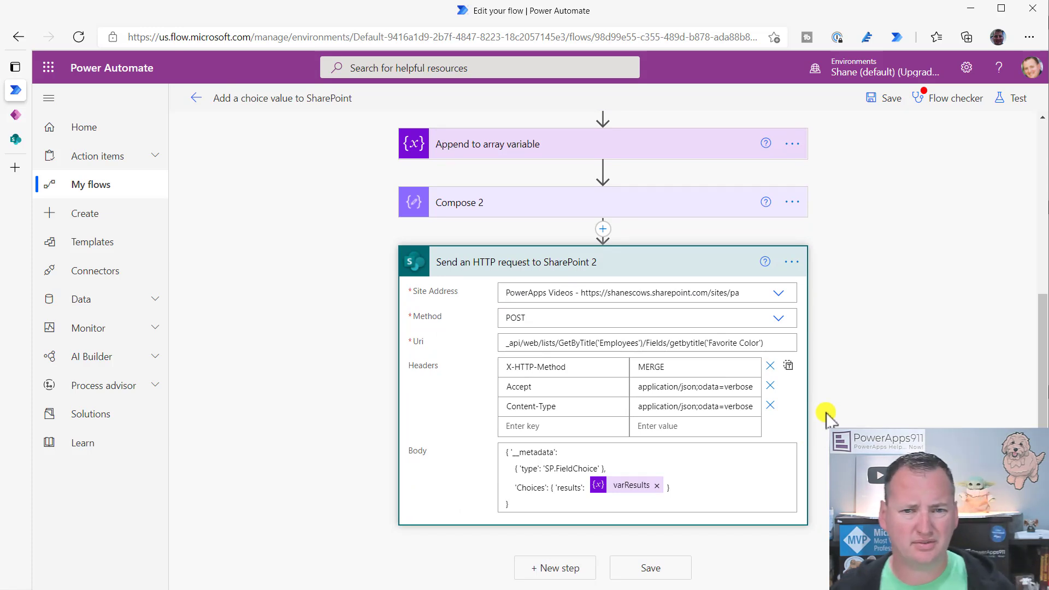
click(697, 267)
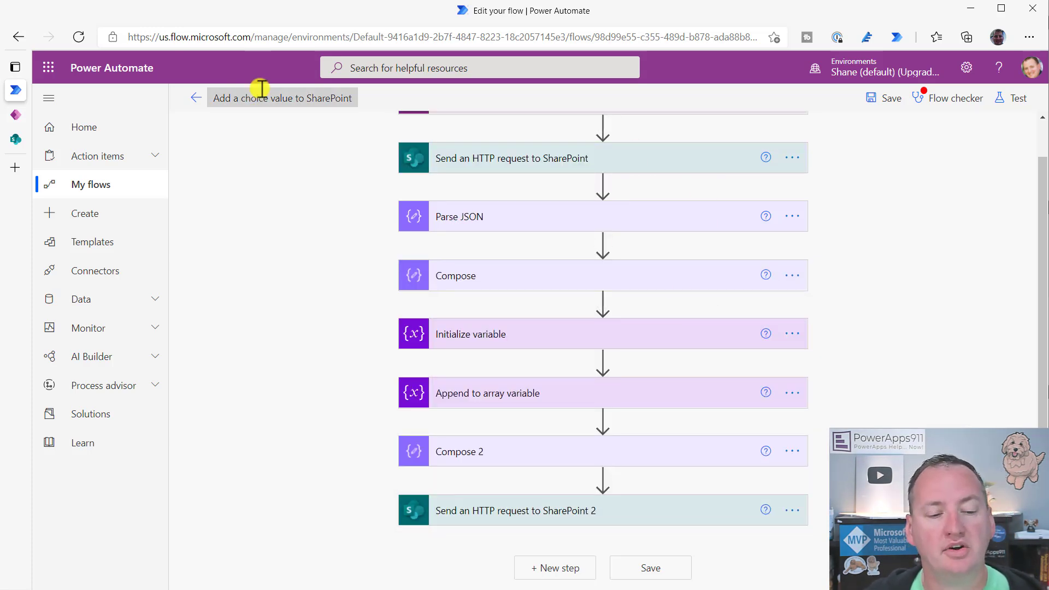
Step: Leave the existing flow and create an unnamed instant cloud flow with the "Manually trigger a flow" trigger
click(96, 221)
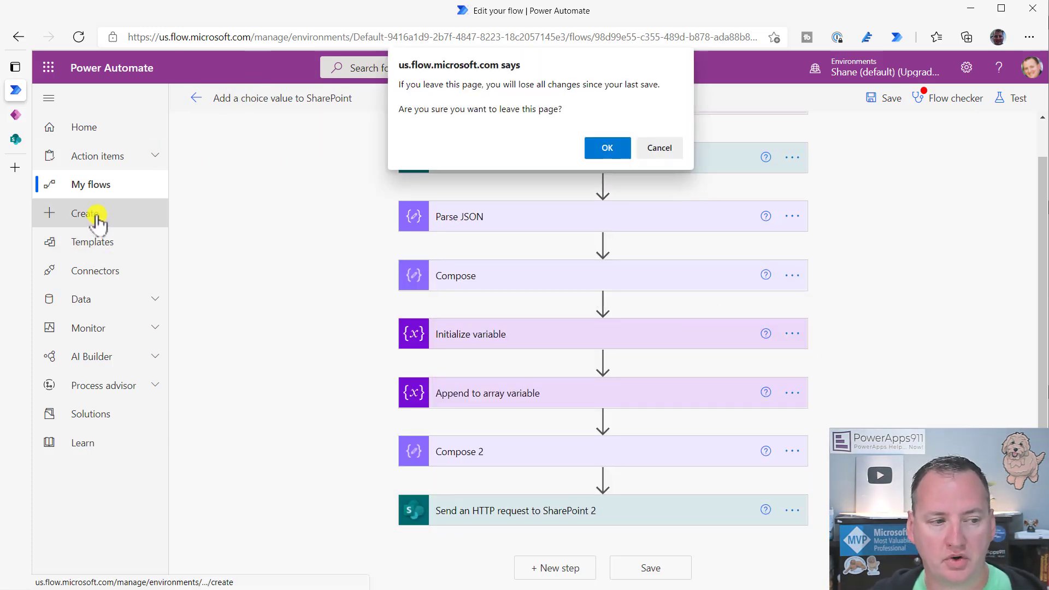
click(606, 149)
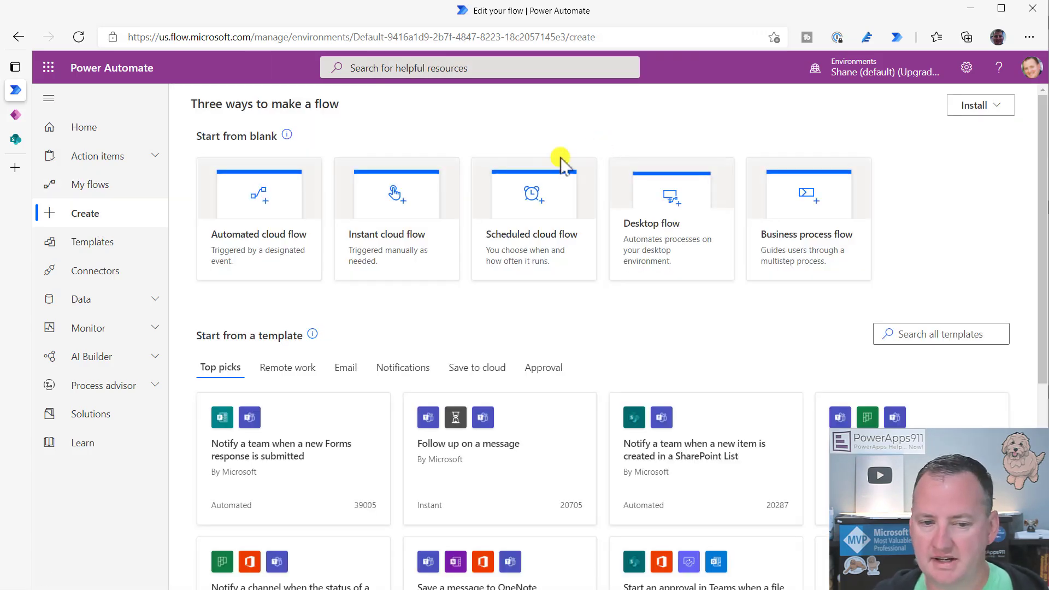
click(405, 209)
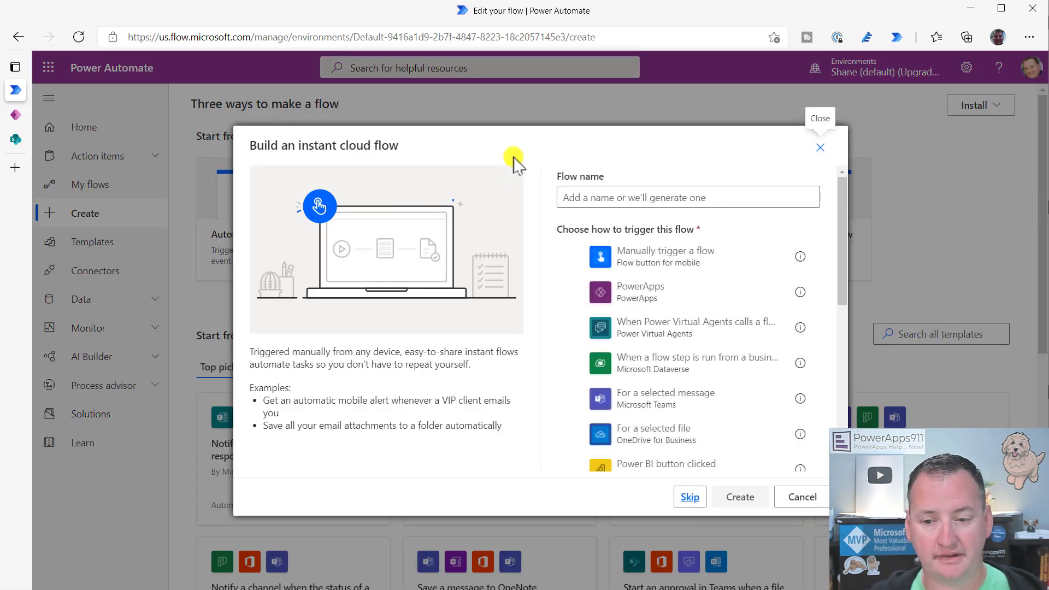
click(674, 258)
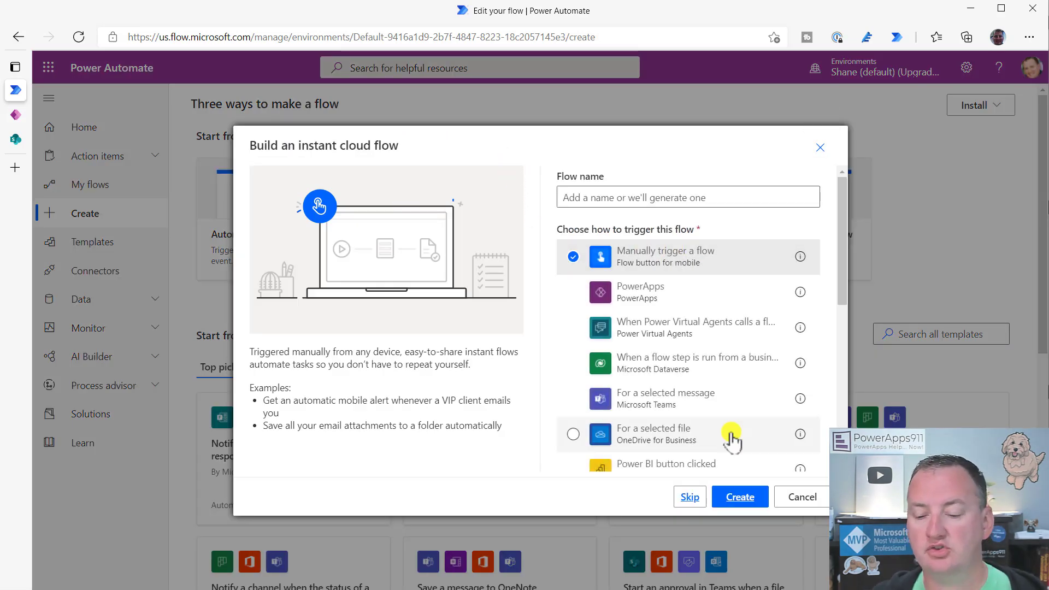
click(745, 497)
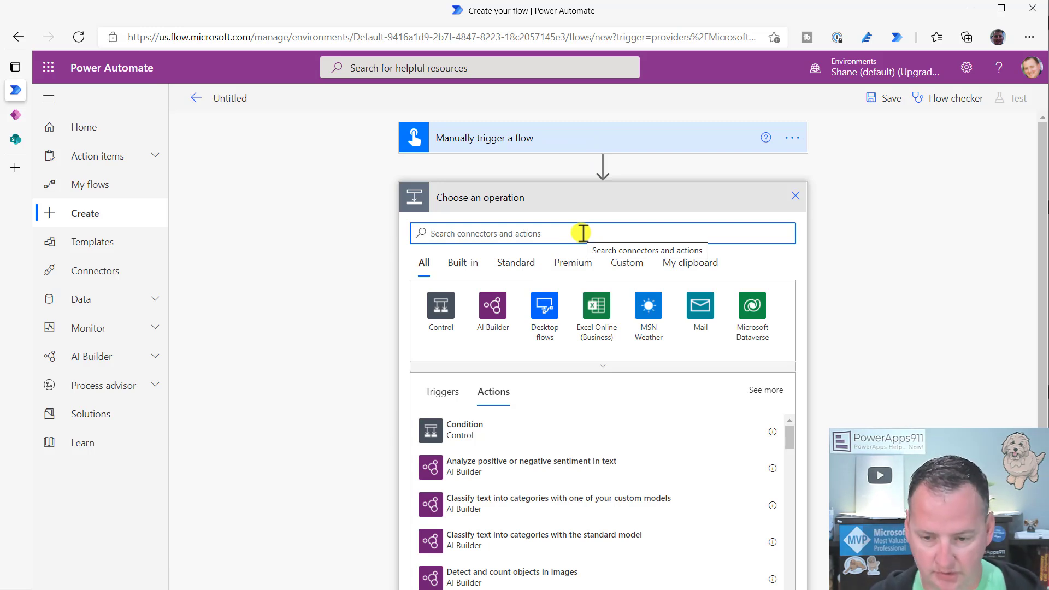
Step: Add a "Send an HTTP request to SharePoint" action and set its site address to the PowerApps Videos site
text(sharepoint)
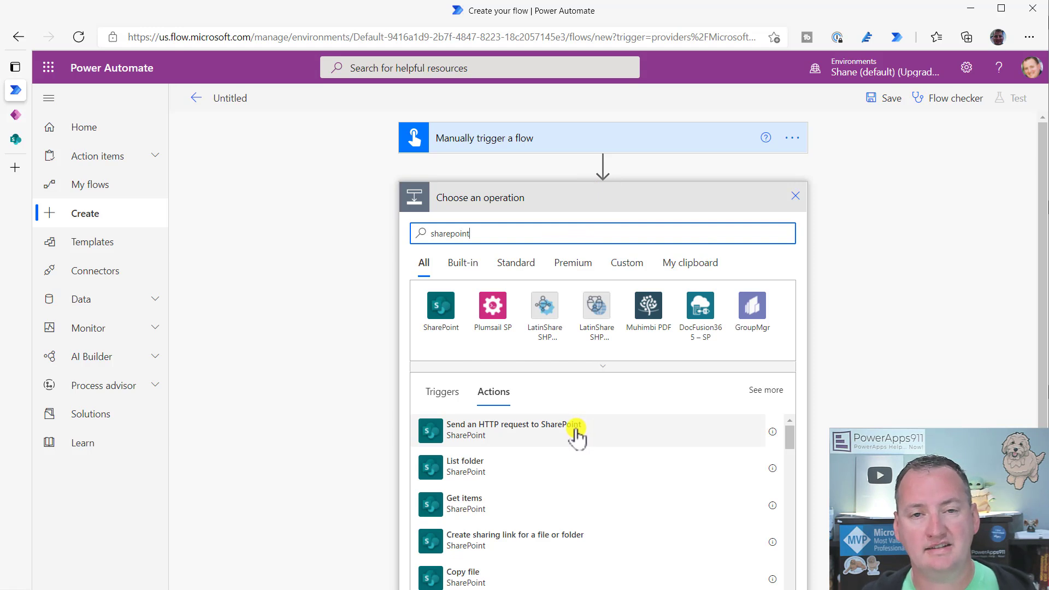
click(577, 432)
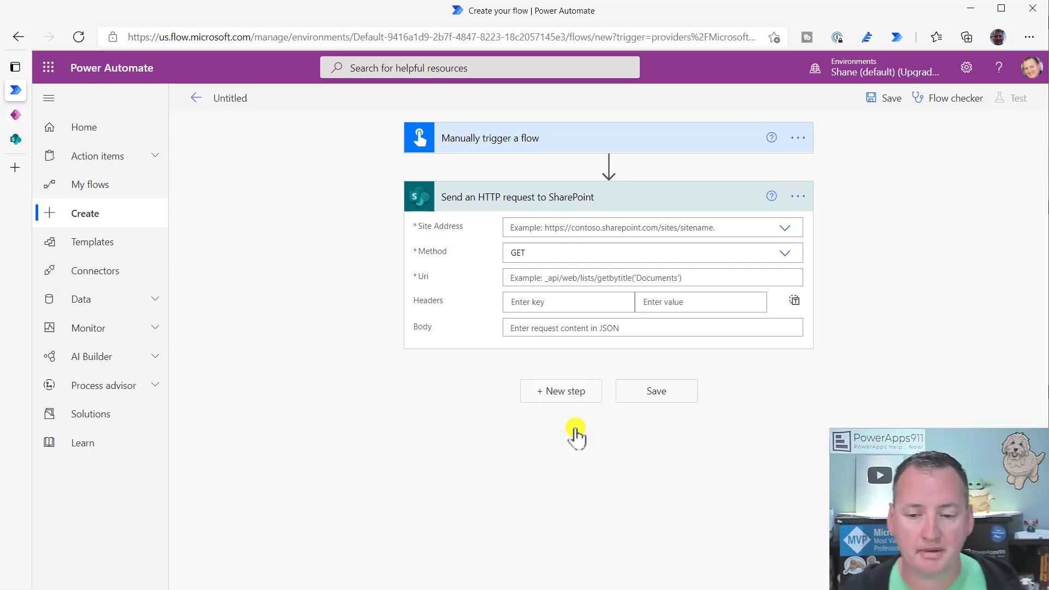
click(785, 228)
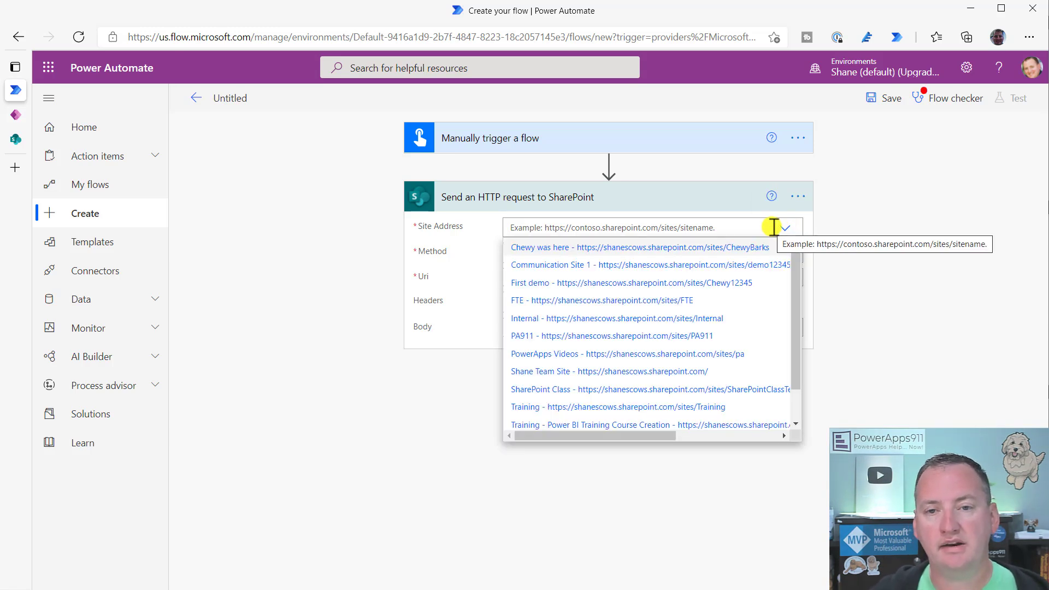
click(733, 355)
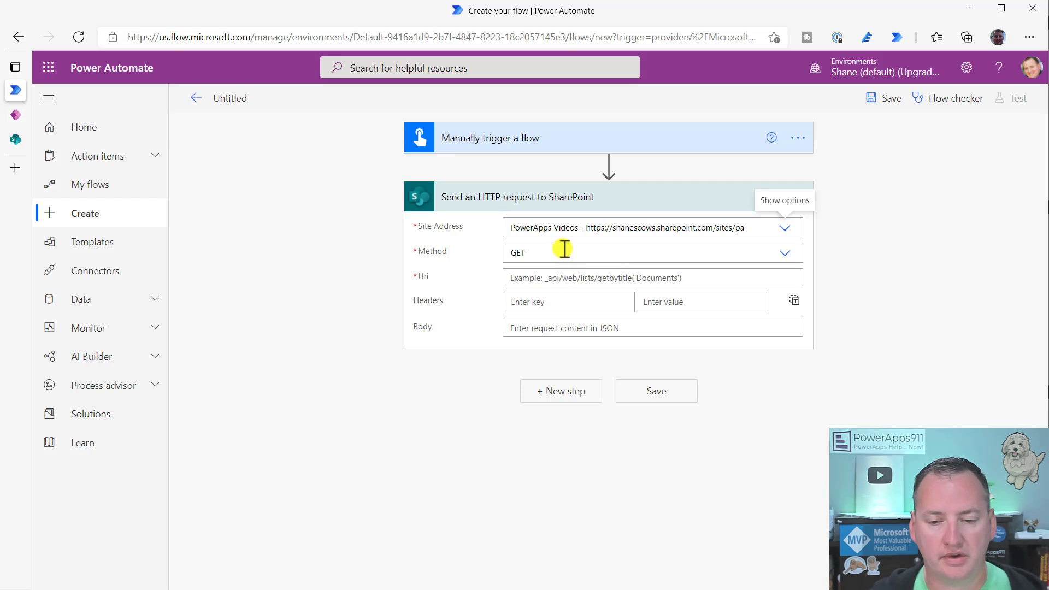
Step: Set the GET request's Uri to _api/web/lists/GetByTitle('Employees')/Fields/getbytitle('Favorite Color')
click(615, 275)
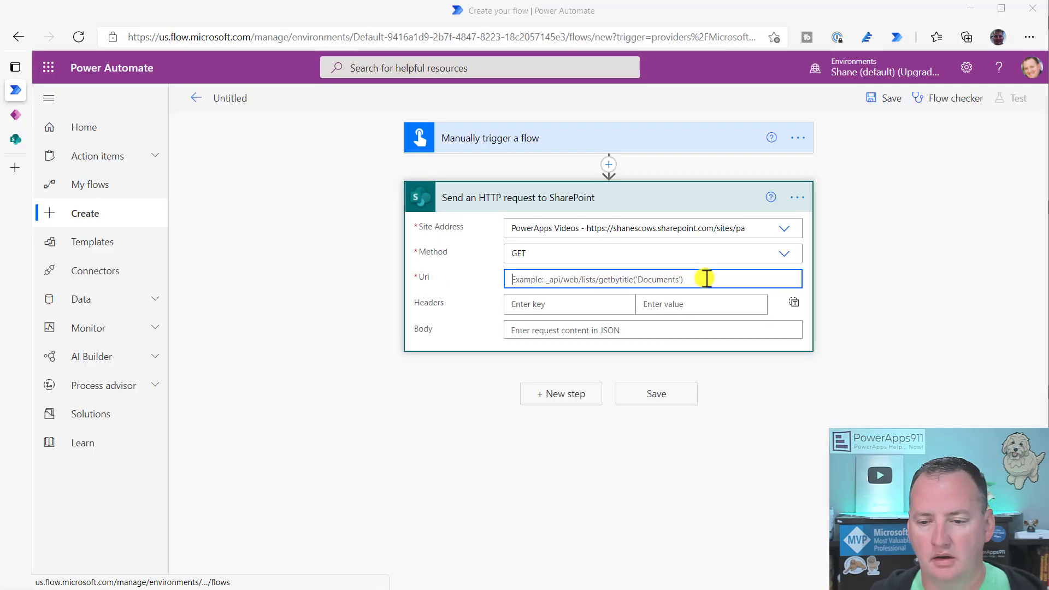
click(705, 278)
text(_api/web/lists/GetByTitle('Employees')/Fields/getbytitle('Favorite Color'))
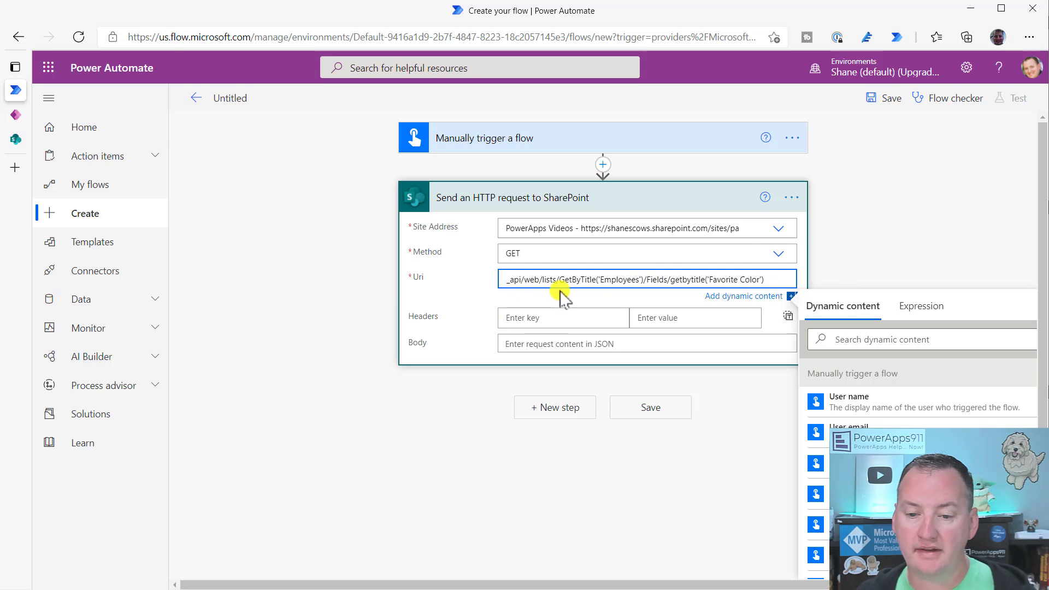
drag(602, 282, 641, 282)
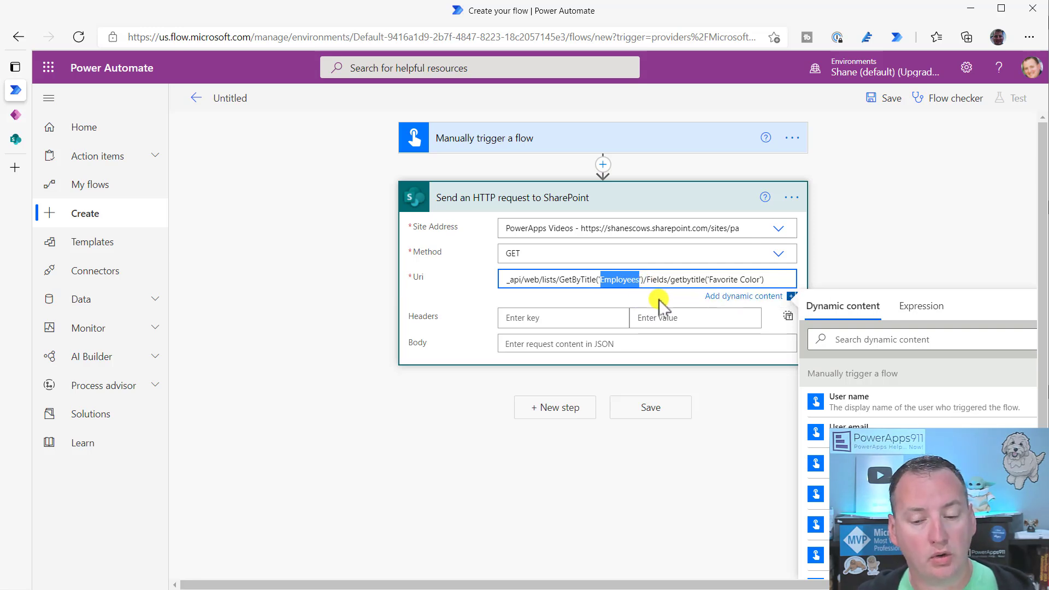
click(654, 300)
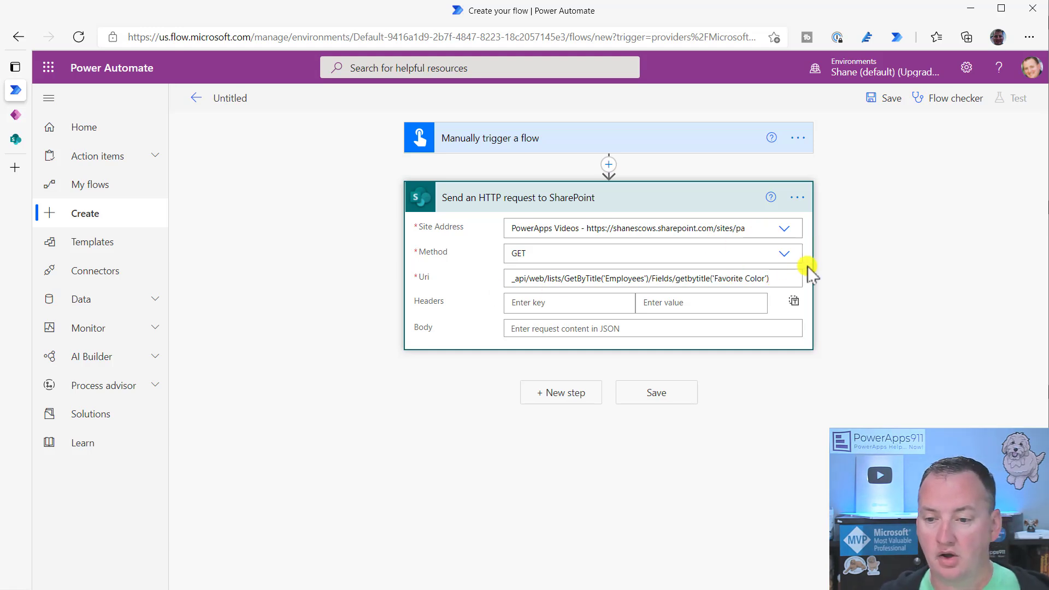
Step: Save the flow and run a manual test of it through to its run history
click(890, 99)
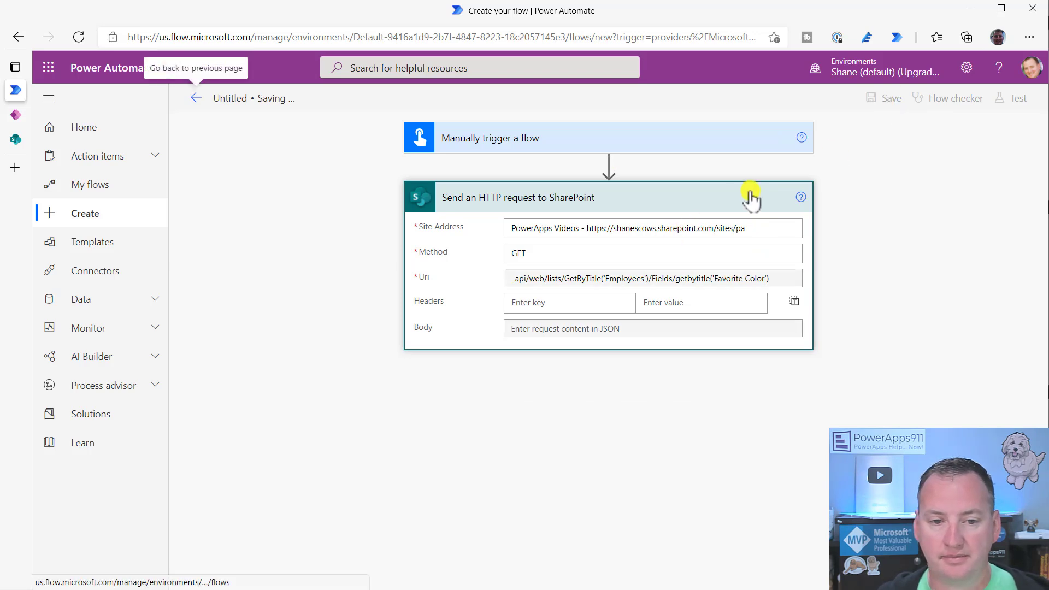
click(1005, 104)
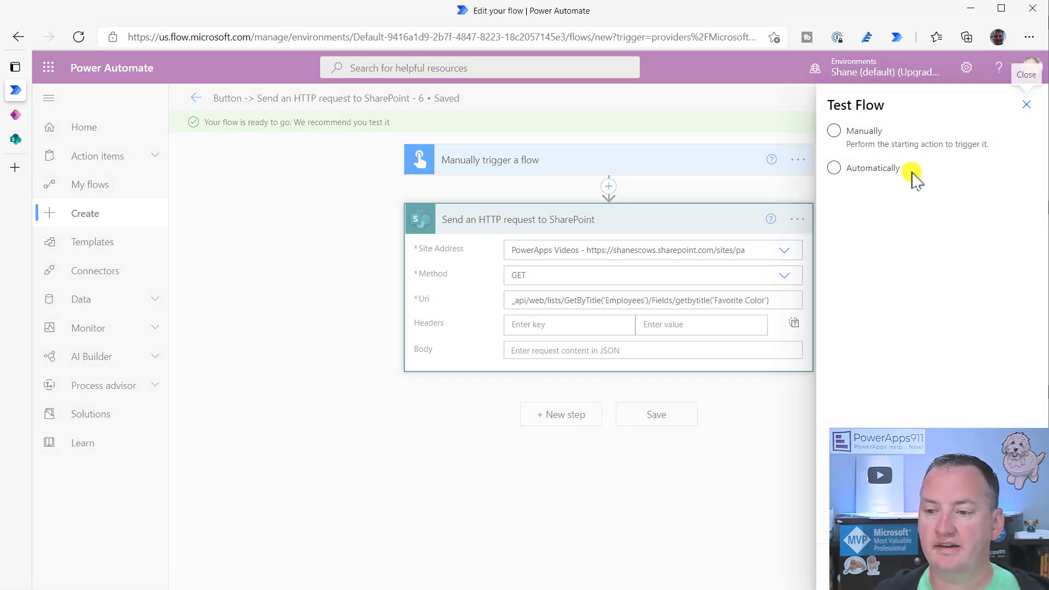
click(865, 133)
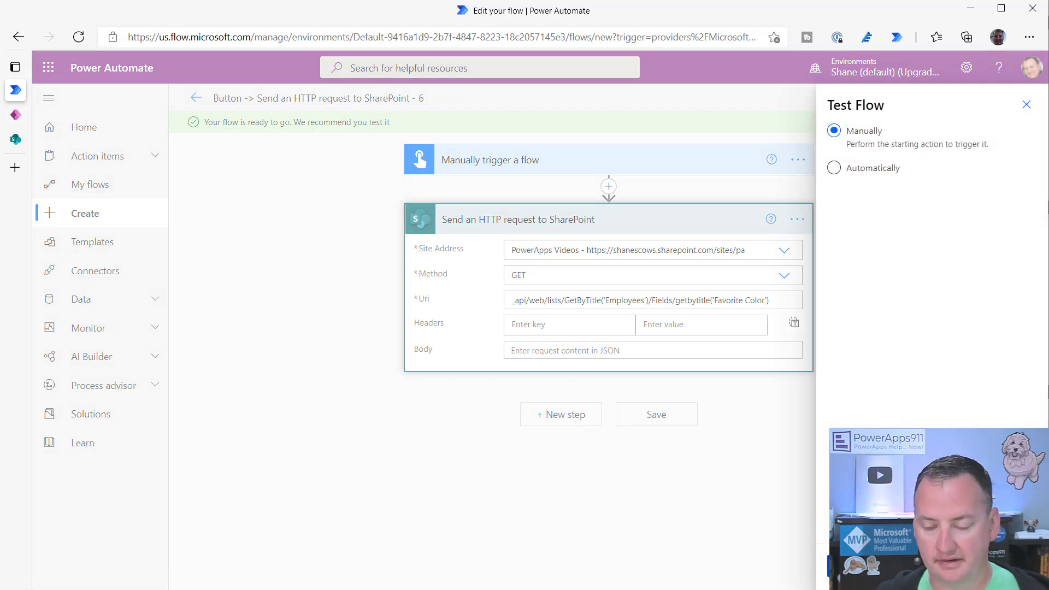
click(852, 567)
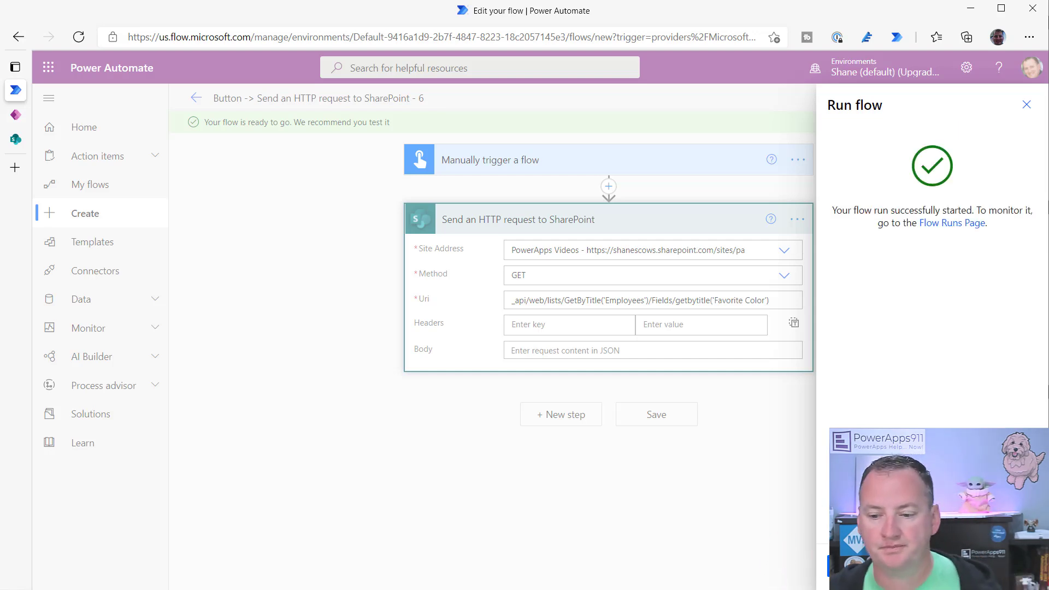
click(851, 566)
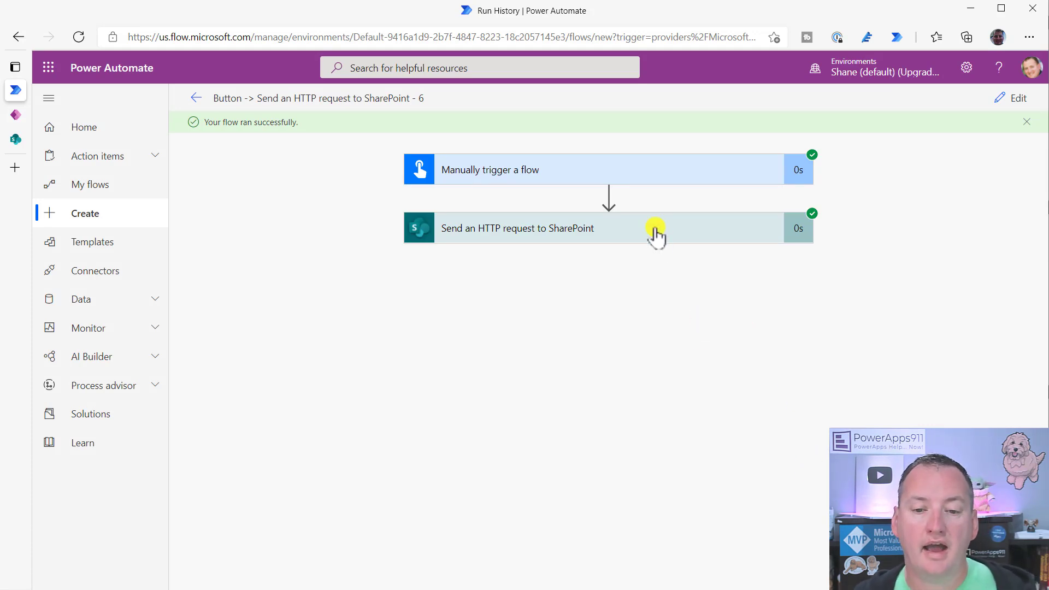
Step: Examine the raw outputs of the Send an HTTP request to SharePoint action, down to the Choices results array
click(639, 229)
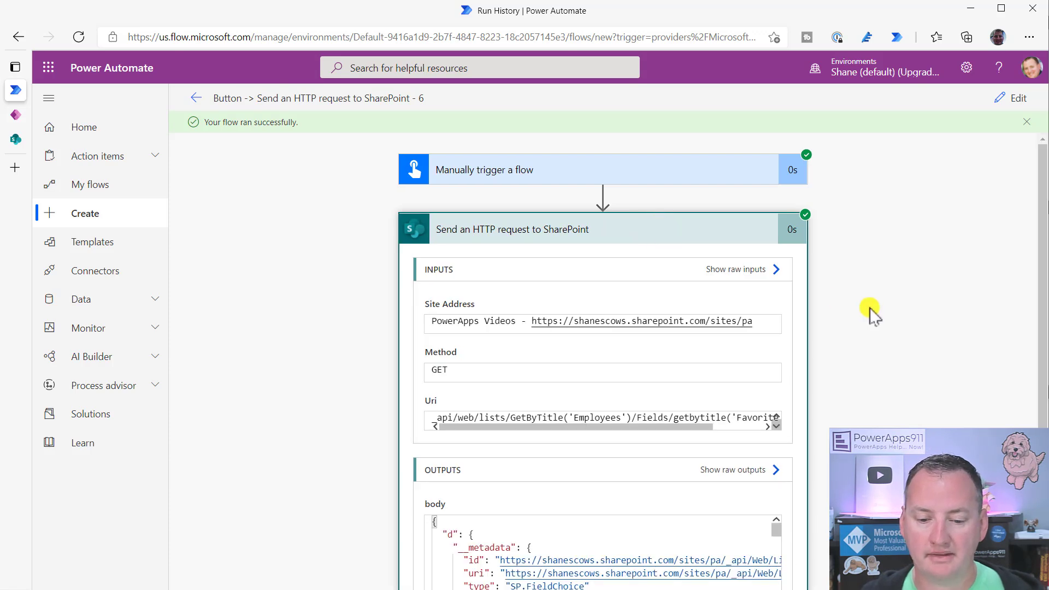
scroll(853, 306, down, 3)
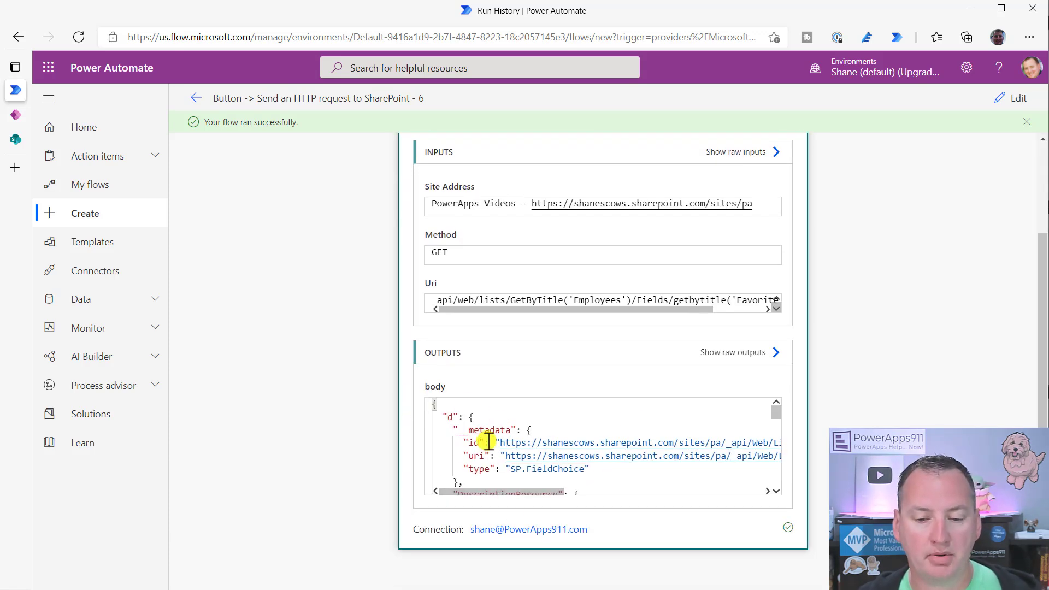
click(745, 355)
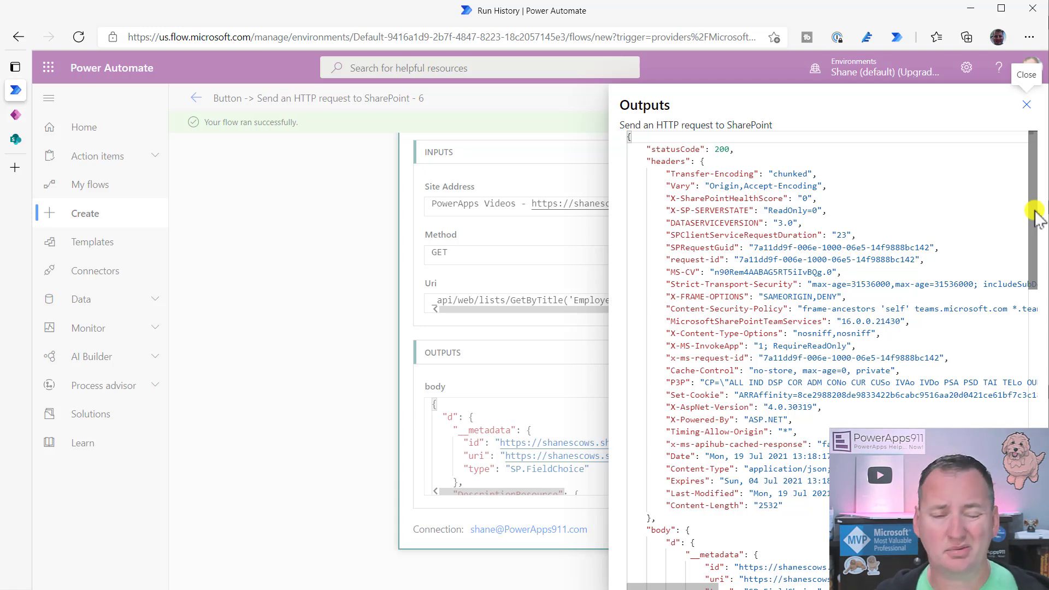
mouse_move(1034, 209)
mouse_down()
mouse_move(1033, 221)
mouse_move(1034, 194)
mouse_up()
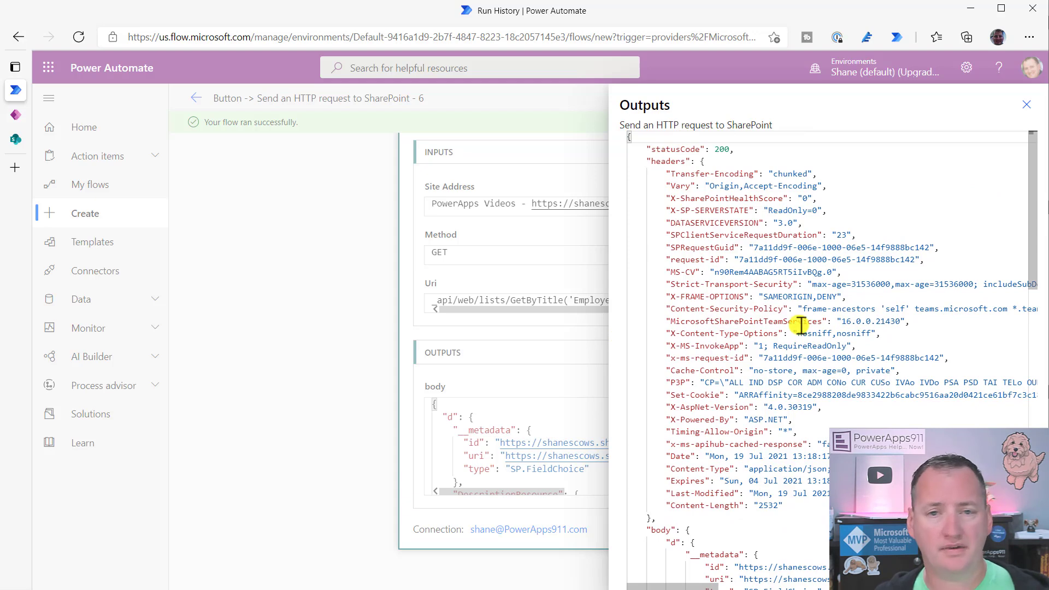
drag(1034, 232, 1031, 346)
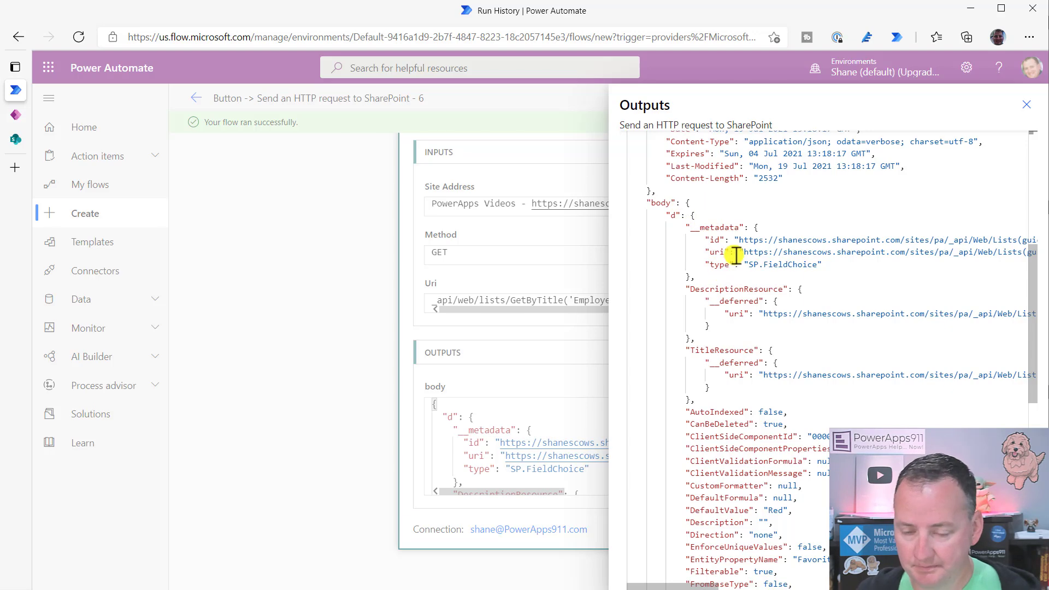
scroll(722, 258, down, 2)
scroll(735, 265, down, 2)
scroll(750, 268, down, 6)
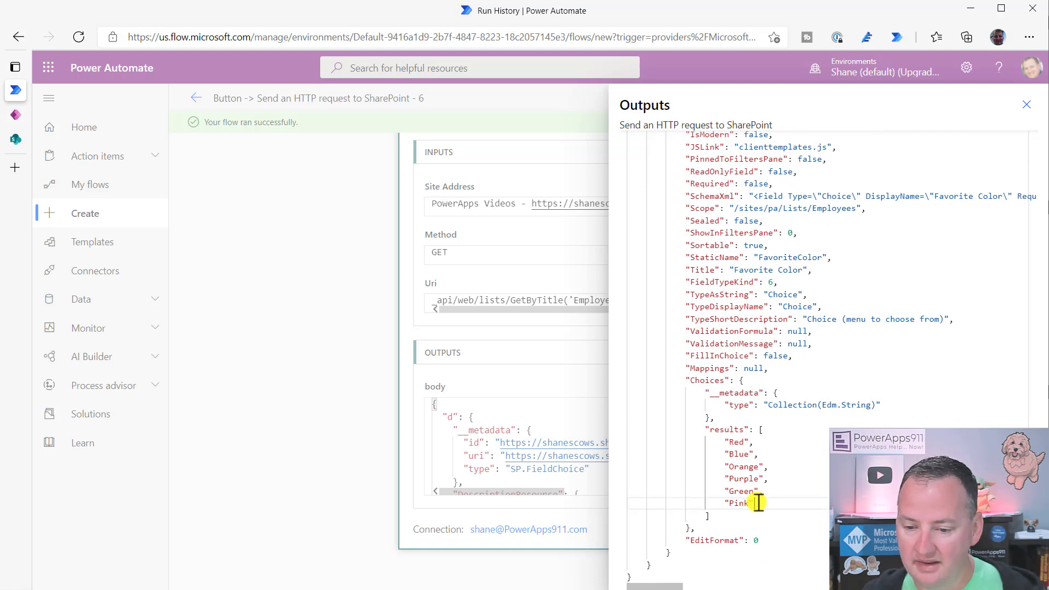
drag(761, 430, 739, 515)
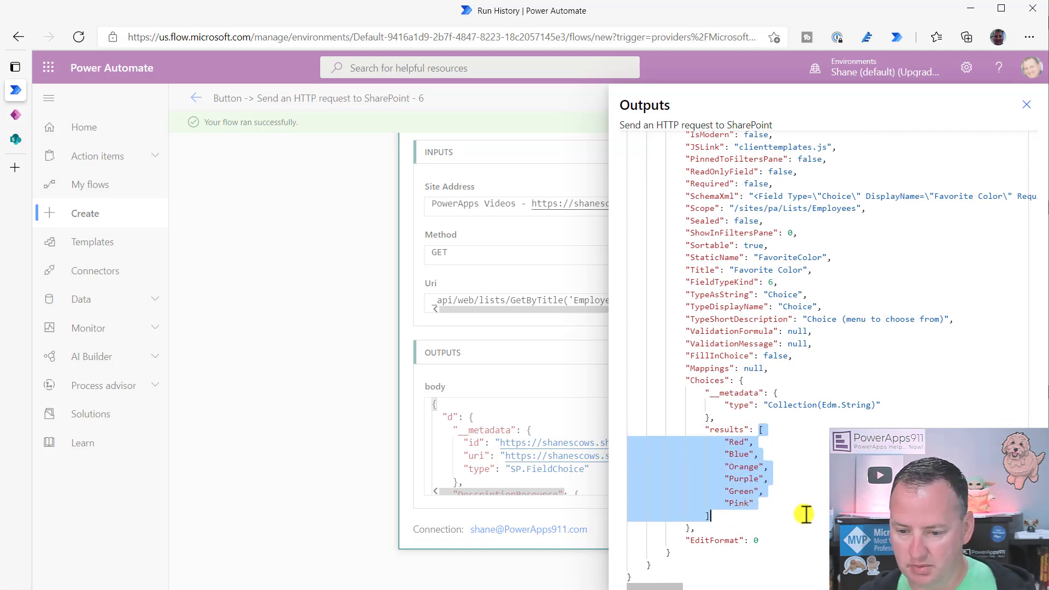
click(803, 467)
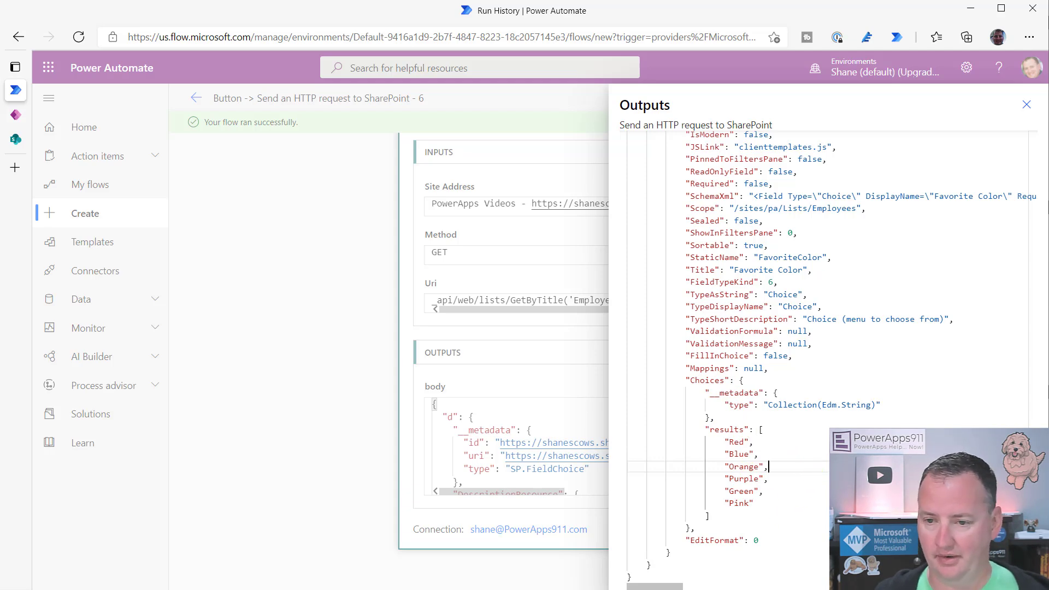
Step: Copy the entire JSON object inside "d" in the response body, from its opening to its closing brace, and close the raw outputs
scroll(898, 402, up, 15)
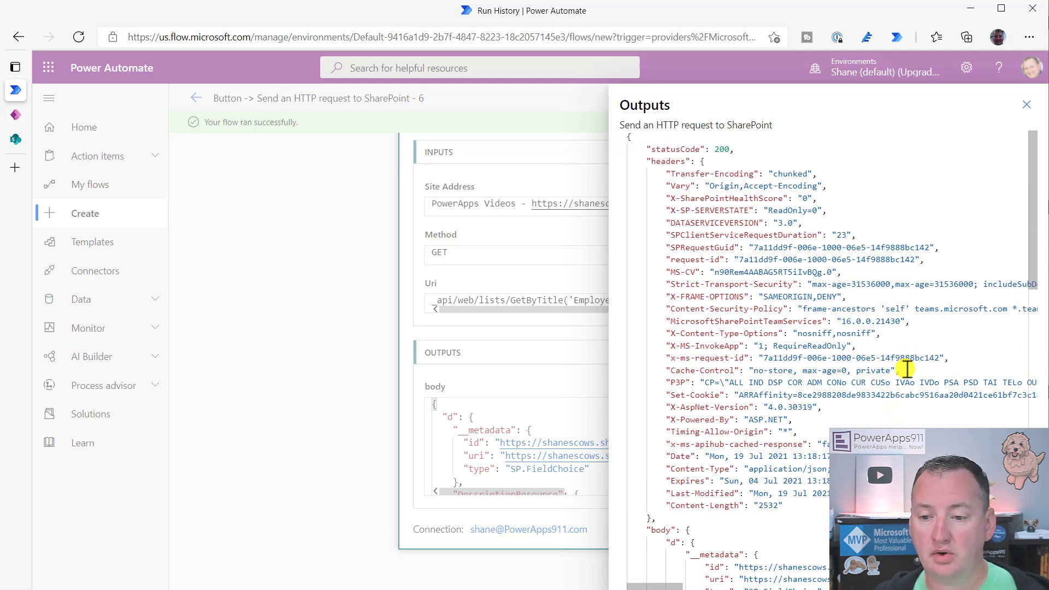
scroll(912, 303, down, 4)
scroll(907, 296, down, 4)
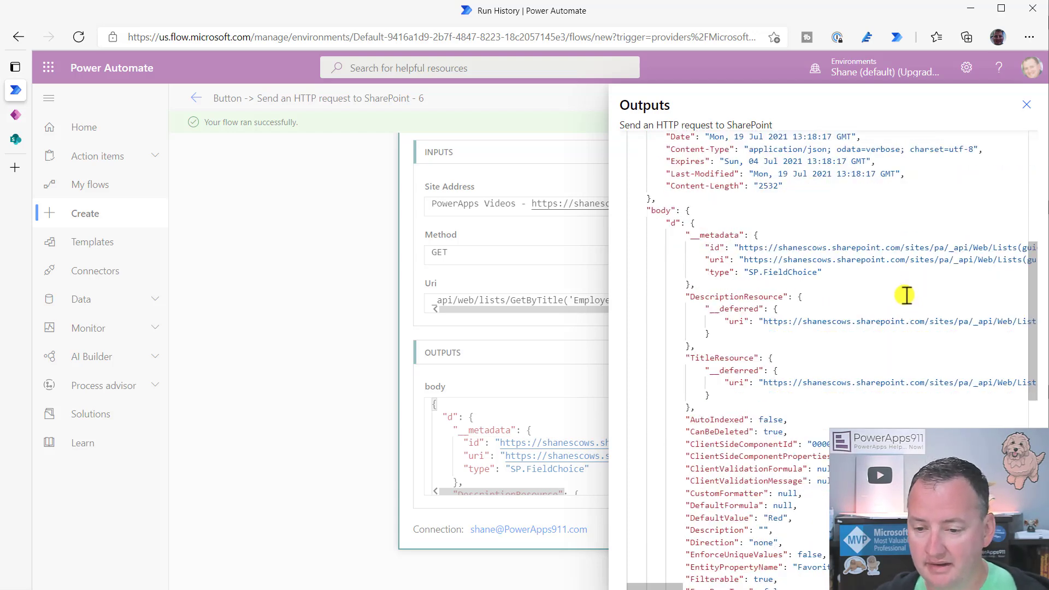
scroll(905, 293, up, 2)
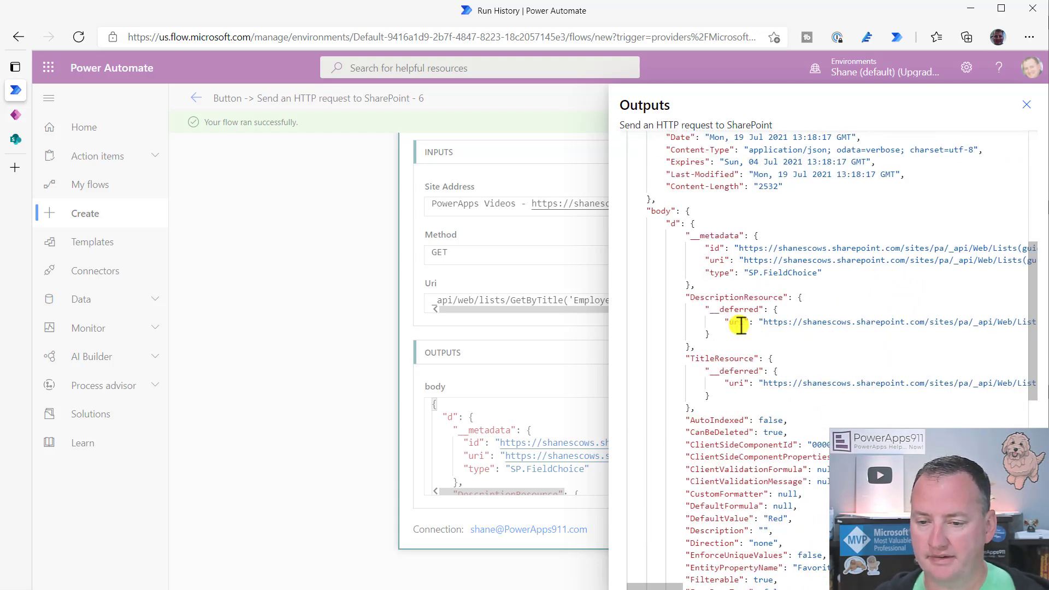
click(692, 224)
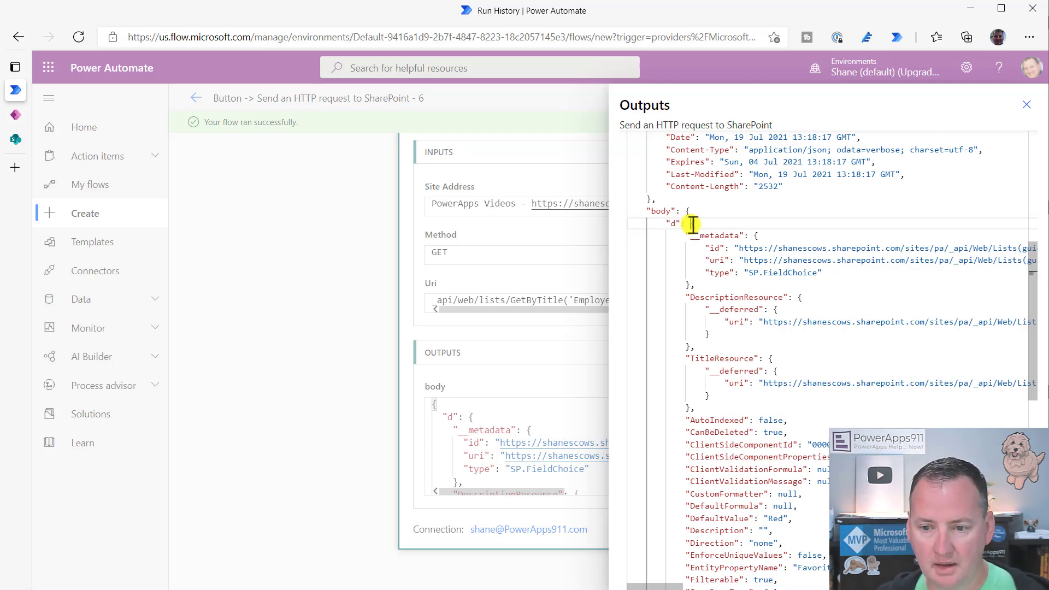
drag(692, 224, 689, 555)
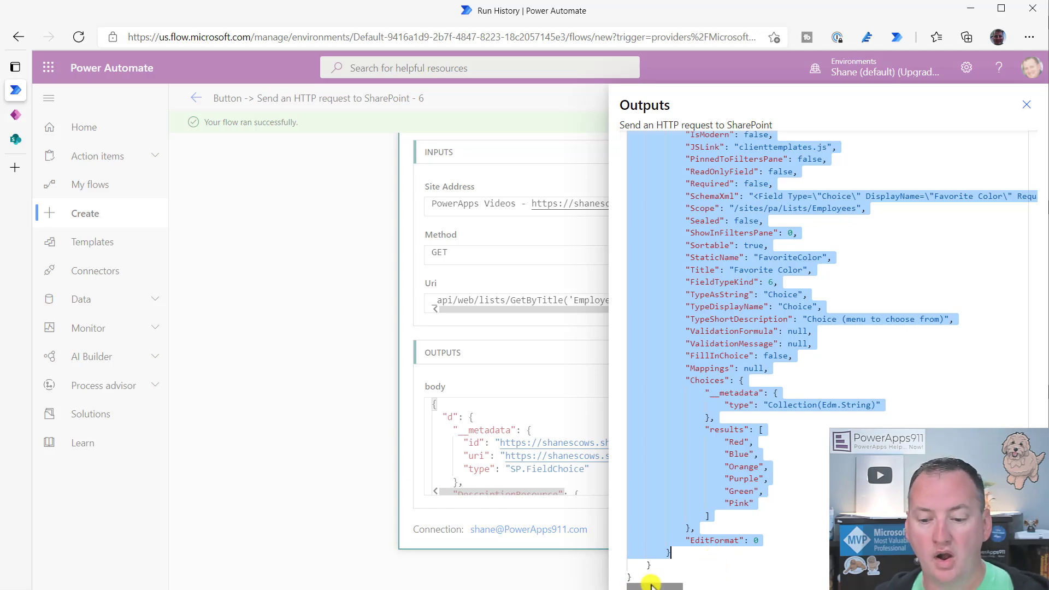
scroll(703, 492, up, 15)
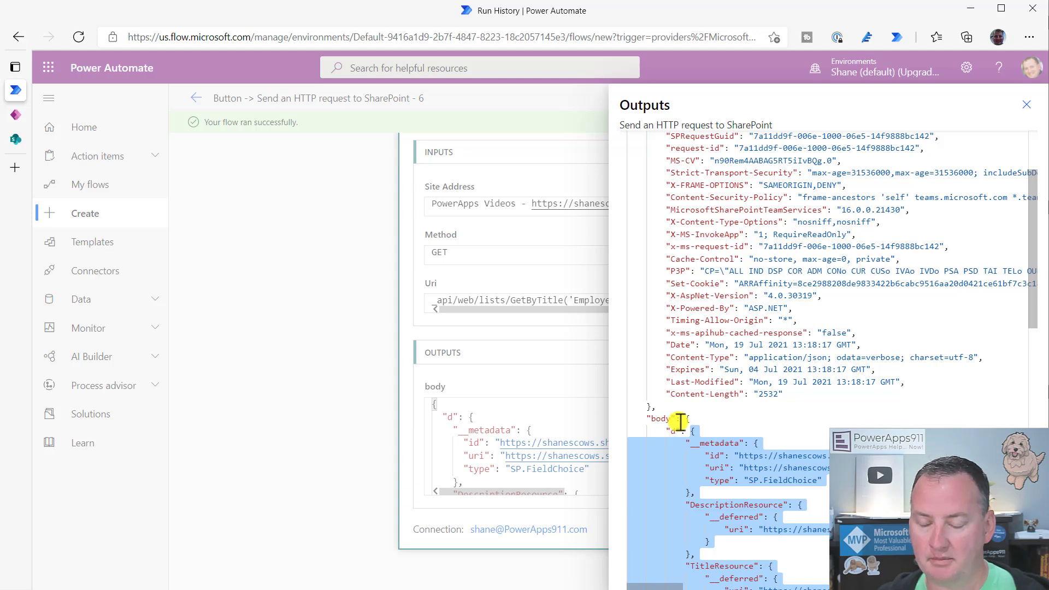
scroll(650, 383, up, 2)
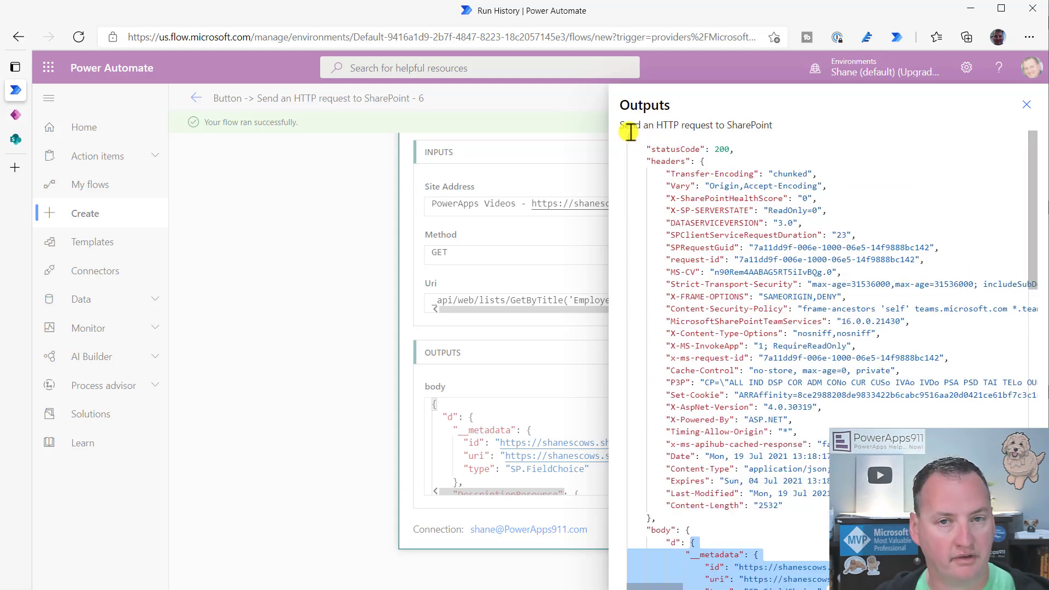
scroll(726, 347, down, 15)
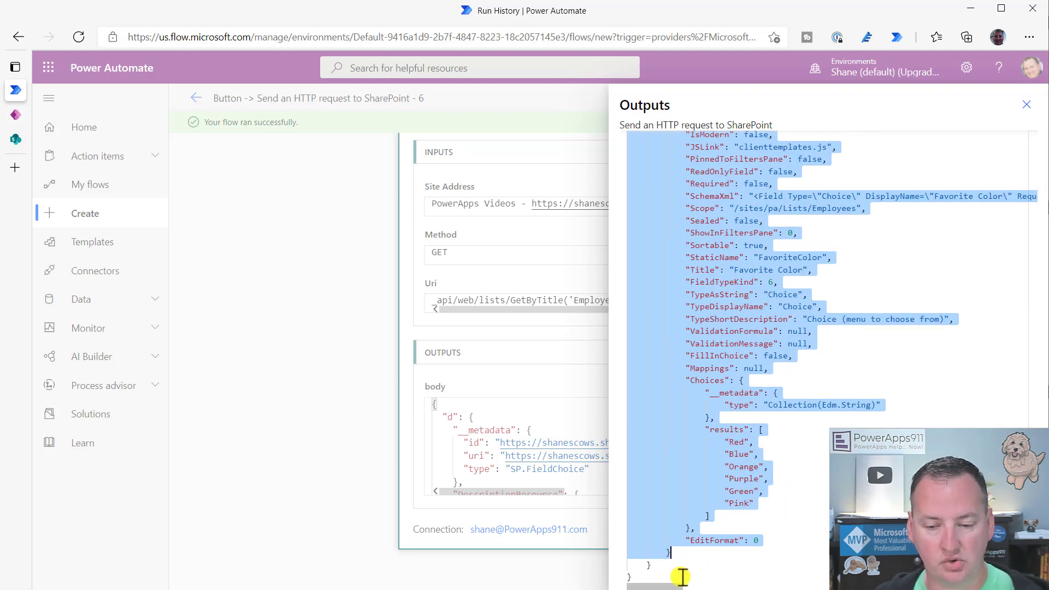
scroll(748, 471, up, 12)
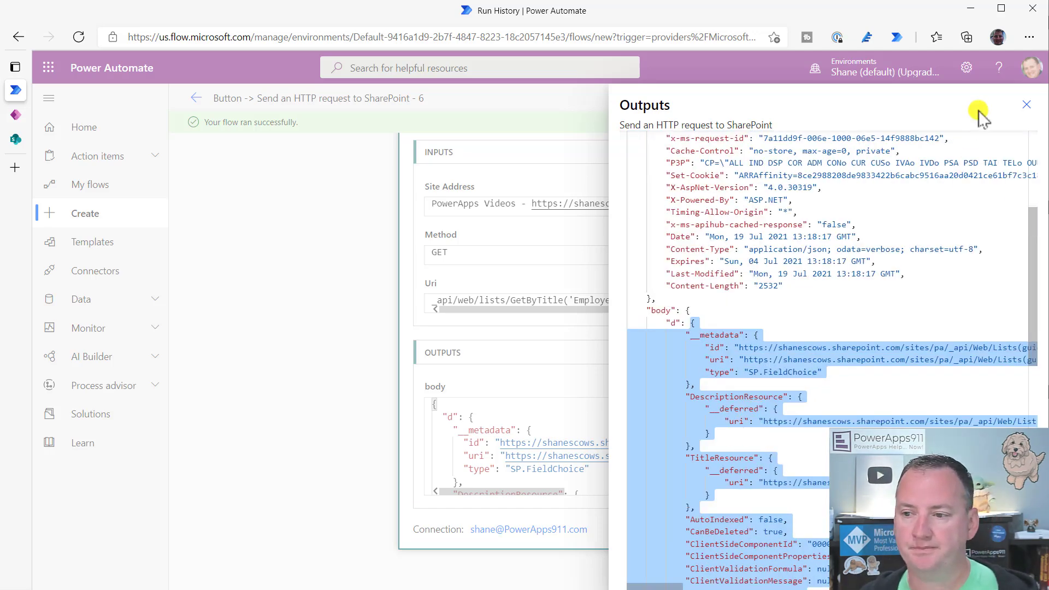
click(1027, 105)
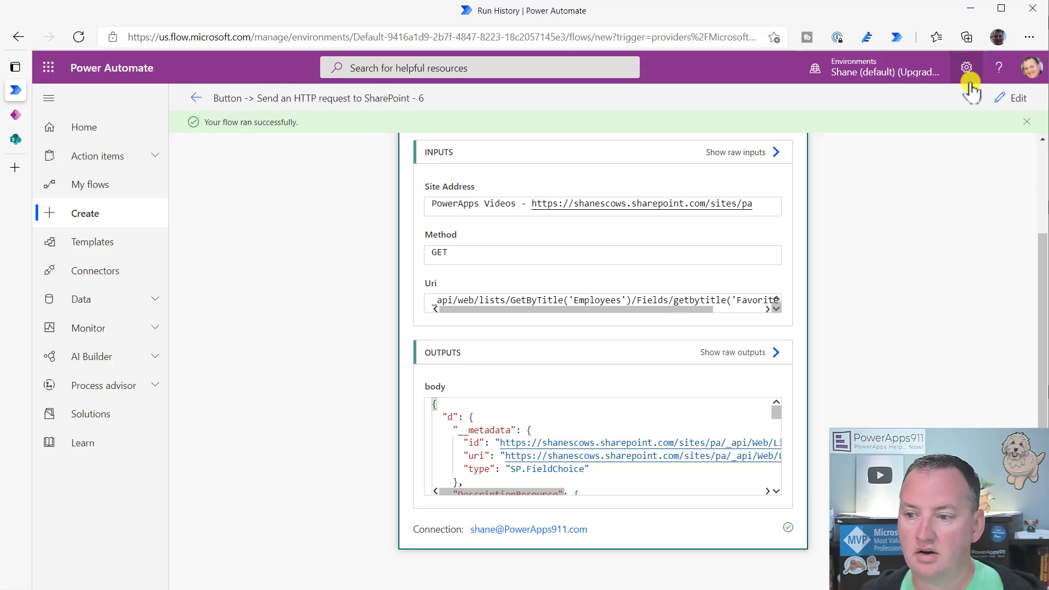
Step: Return to editing the flow and add a Parse JSON action after the SharePoint HTTP request
click(1016, 99)
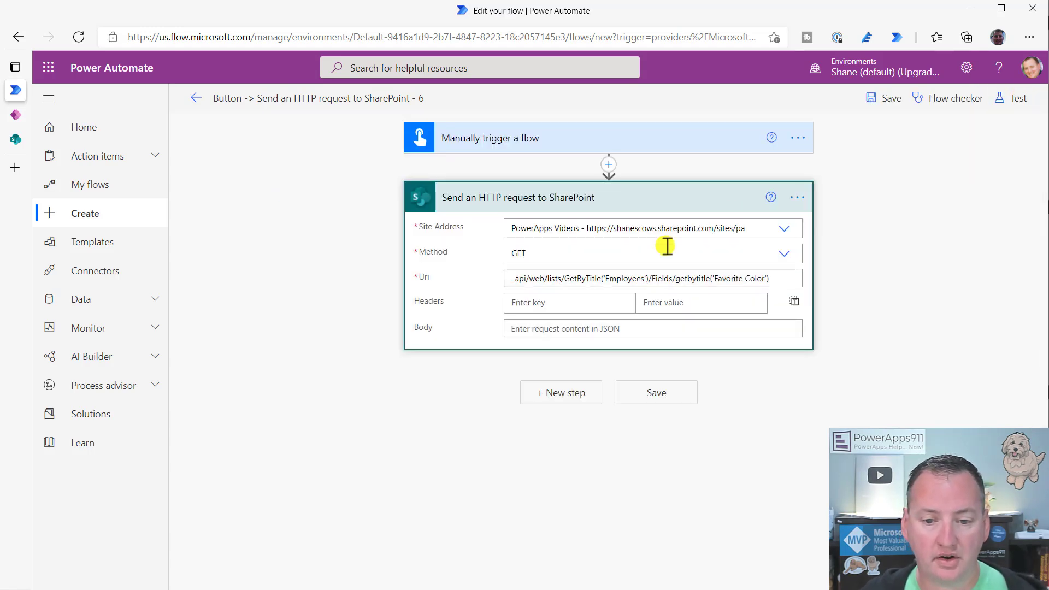
click(657, 198)
click(562, 259)
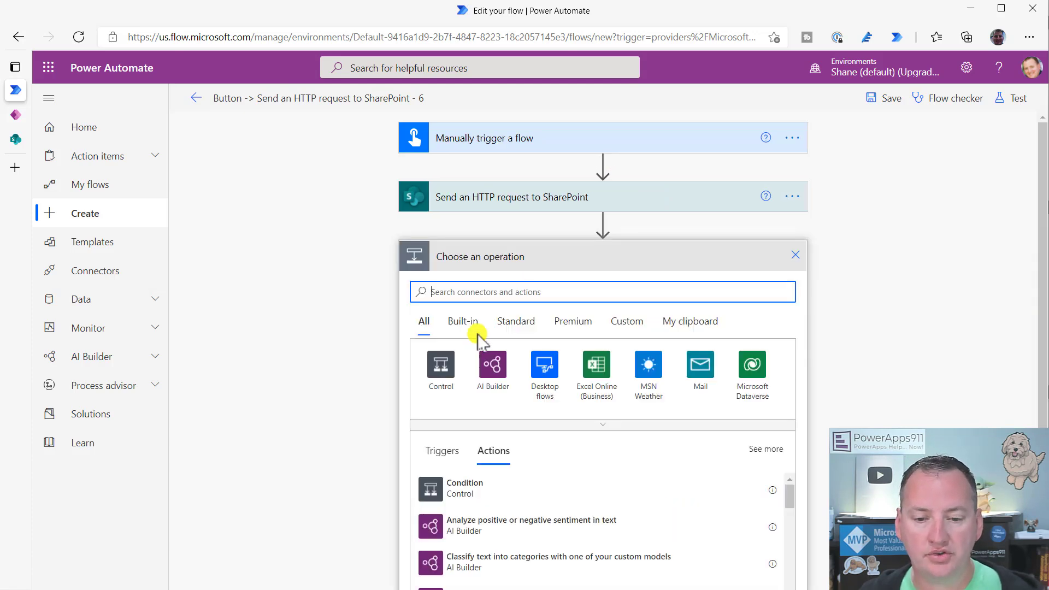
text(parse json)
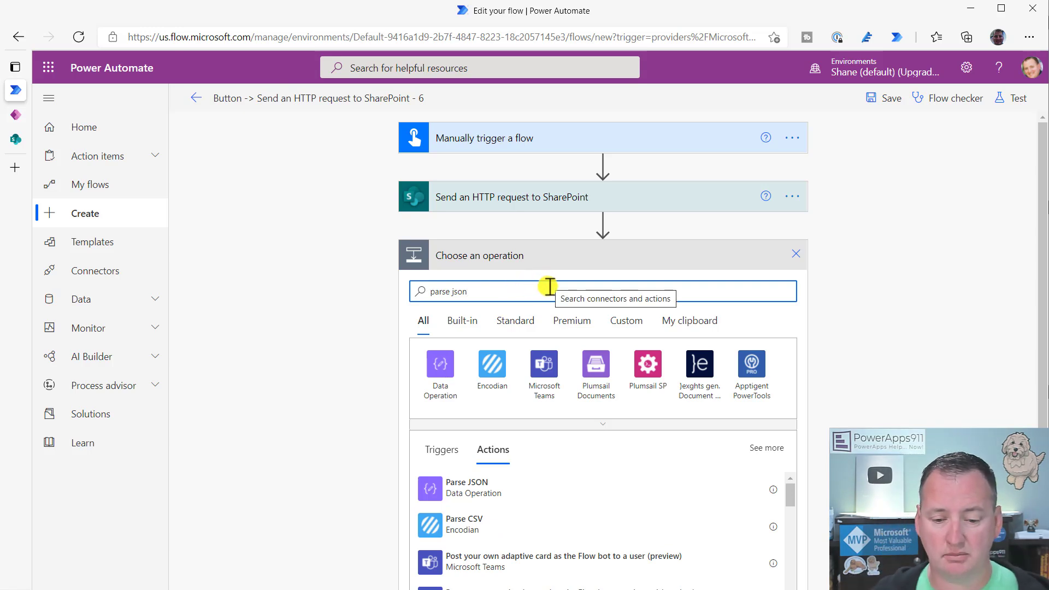
click(499, 489)
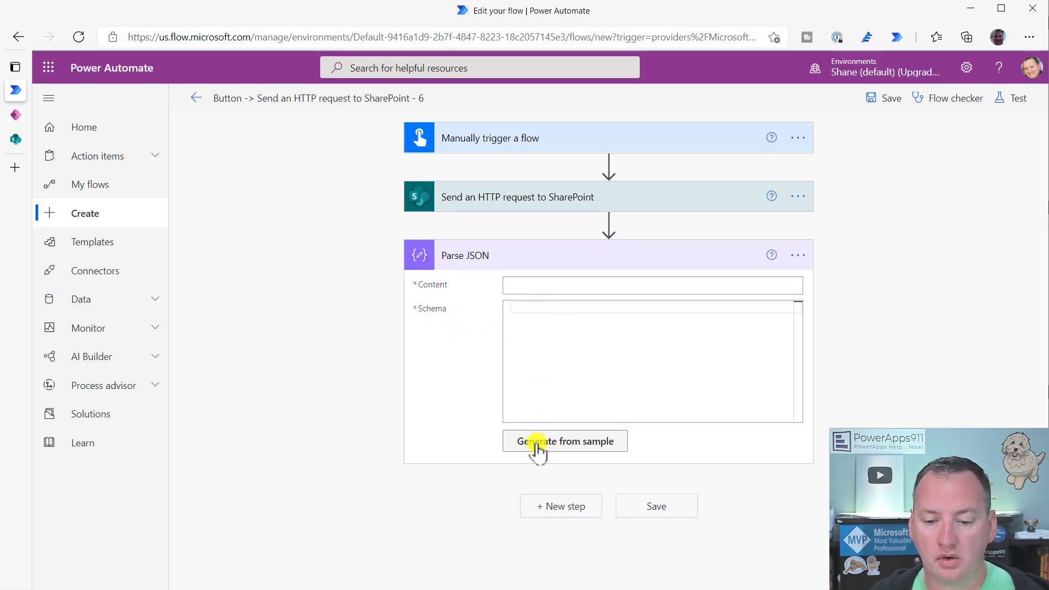
Step: Generate the Parse JSON schema using the copied "d" object as the sample payload
click(563, 447)
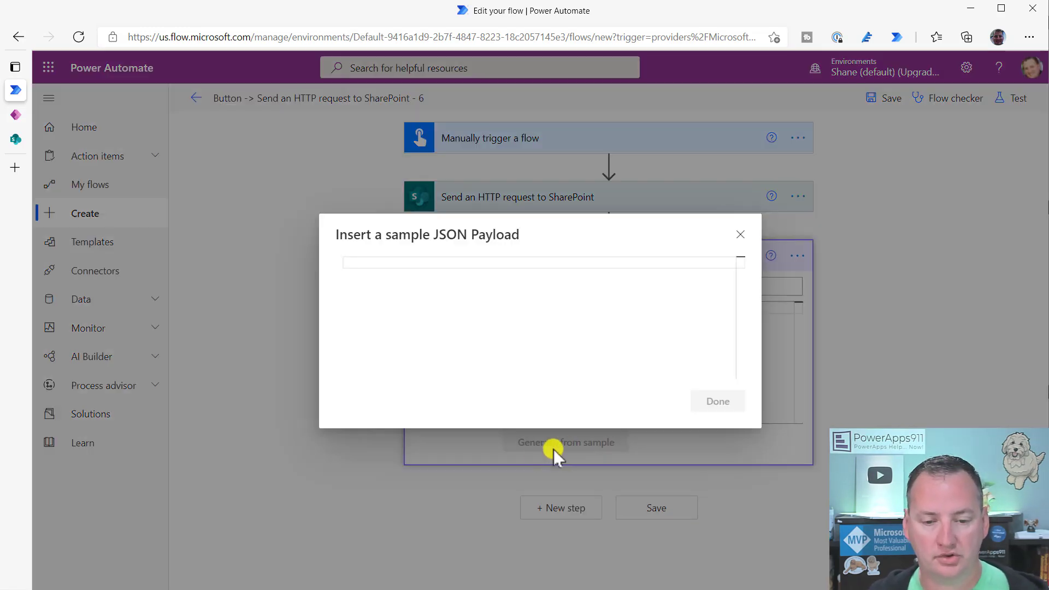
key(ctrl+v)
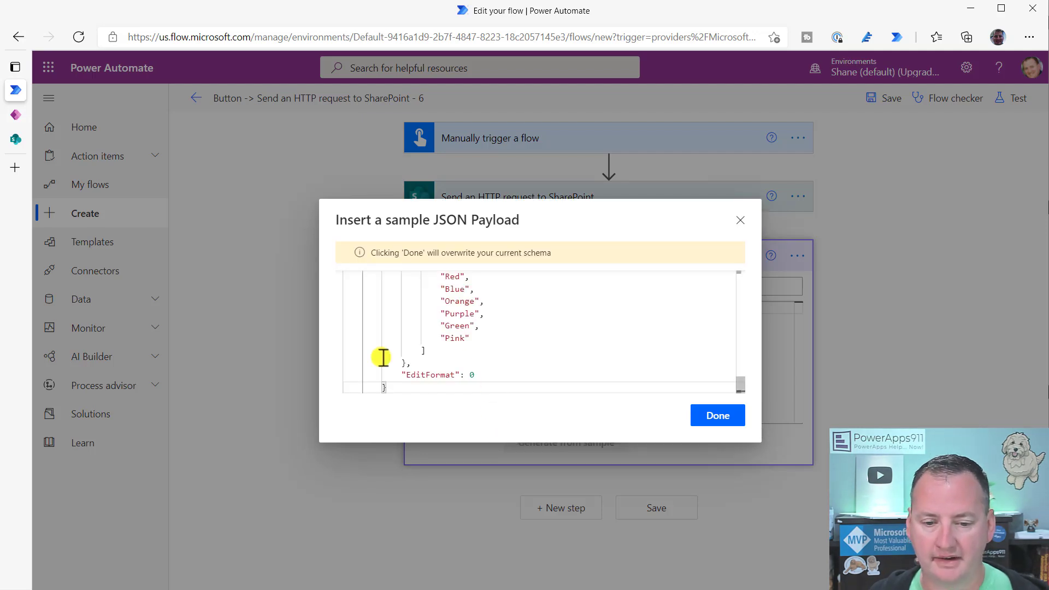
click(718, 415)
click(721, 333)
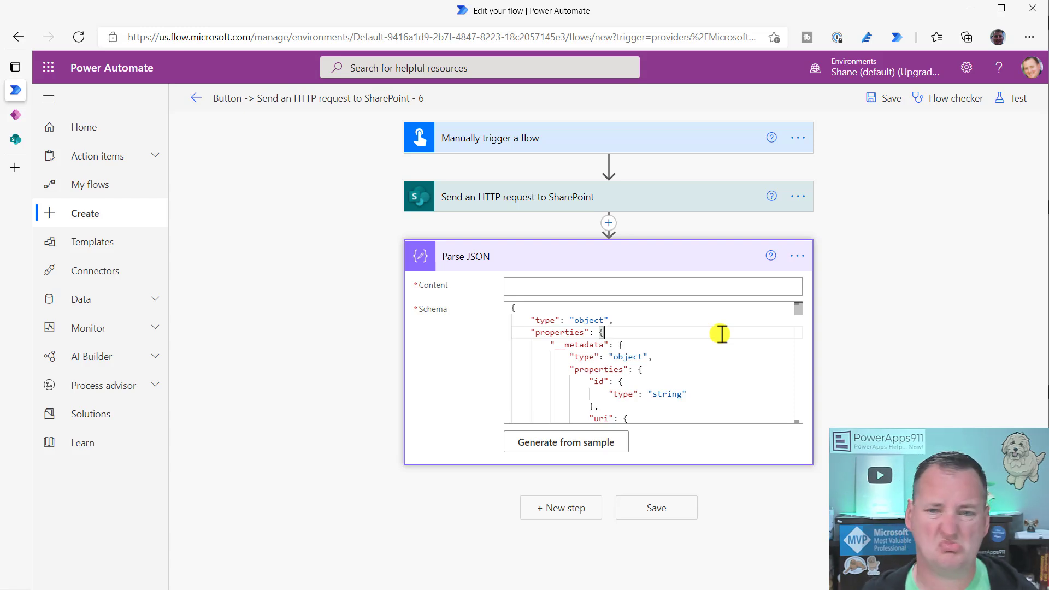
Step: Try the HTTP request's body output as the Parse JSON content and remove it again
click(681, 285)
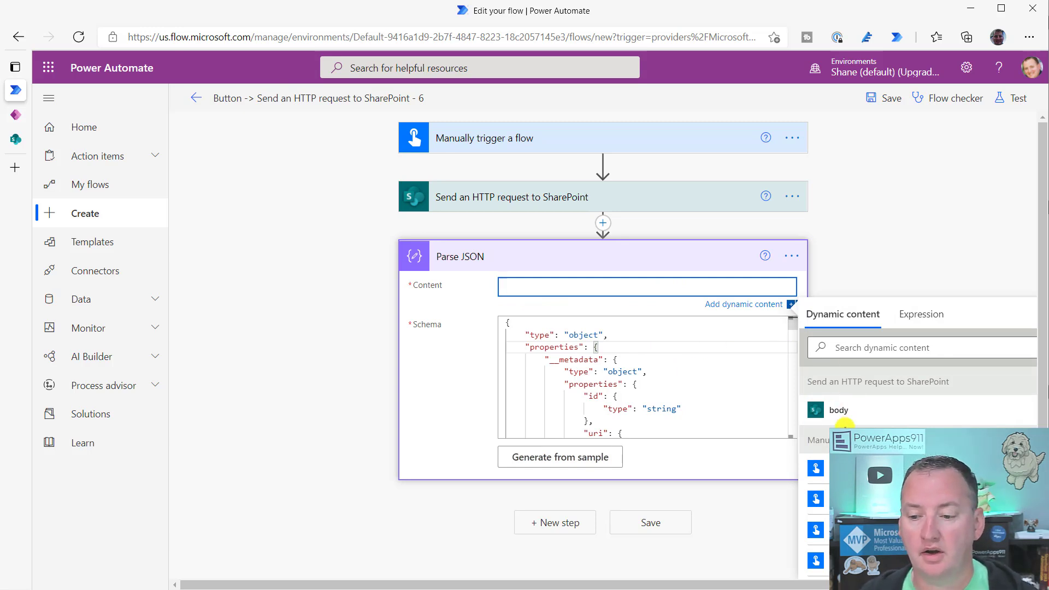
click(839, 411)
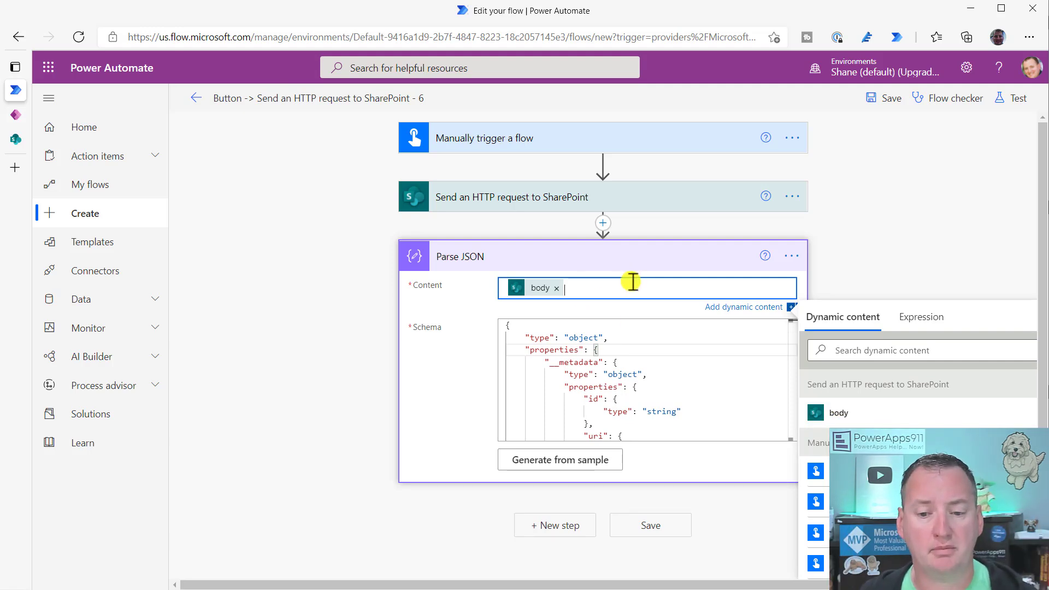
click(542, 290)
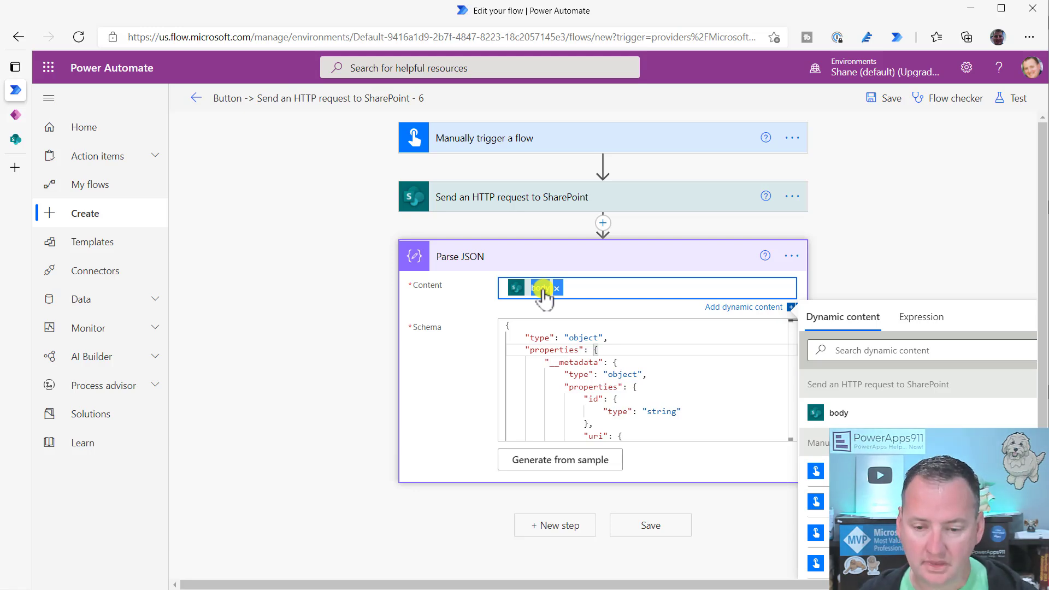
click(557, 288)
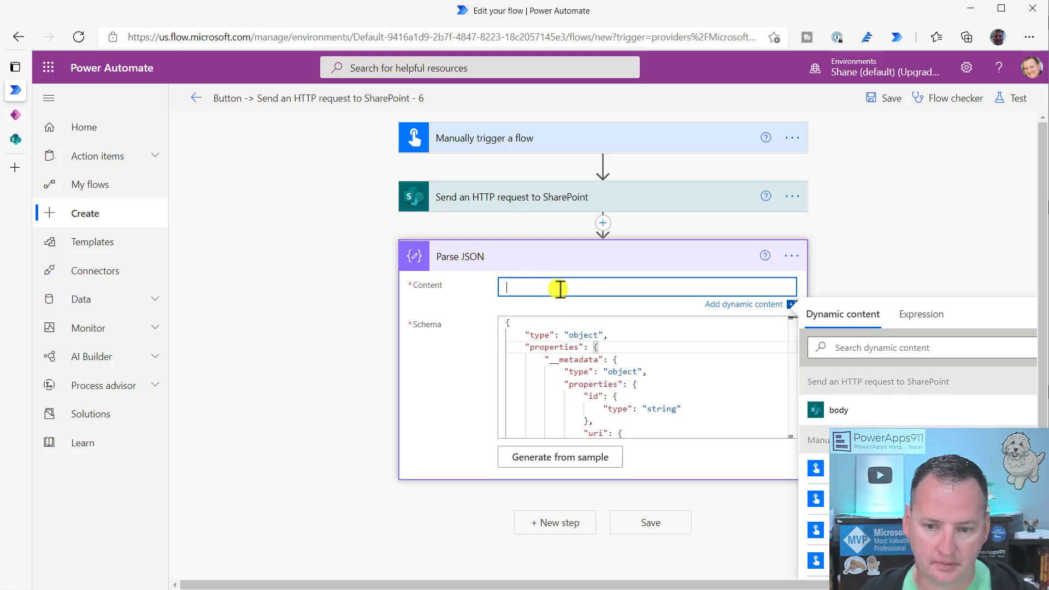
Step: Start an expression for the Parse JSON content from the copied HTTP request body reference and remove its leading "@{"
click(928, 315)
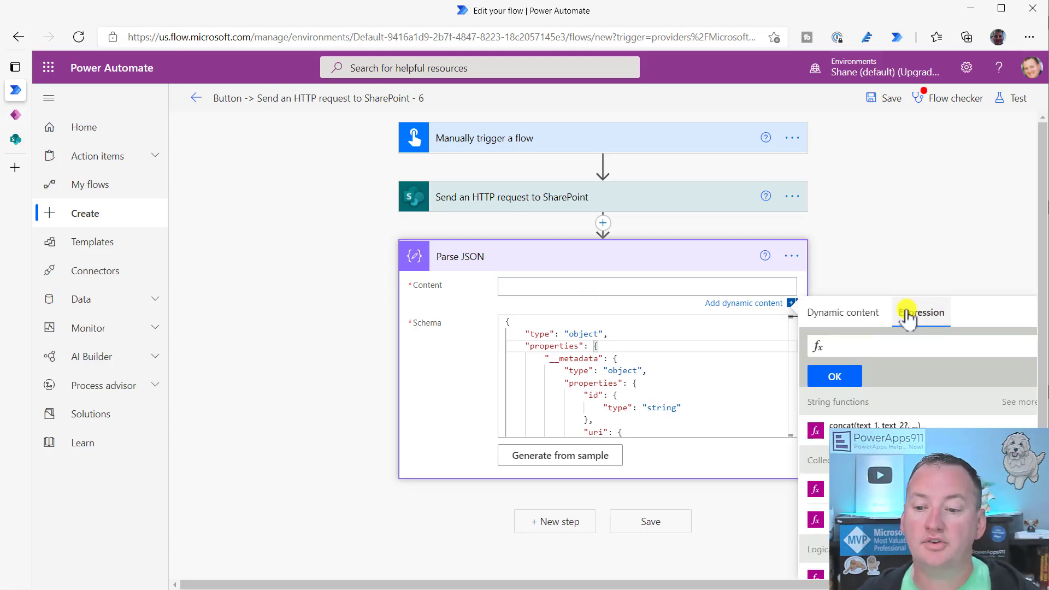
key(ctrl+v)
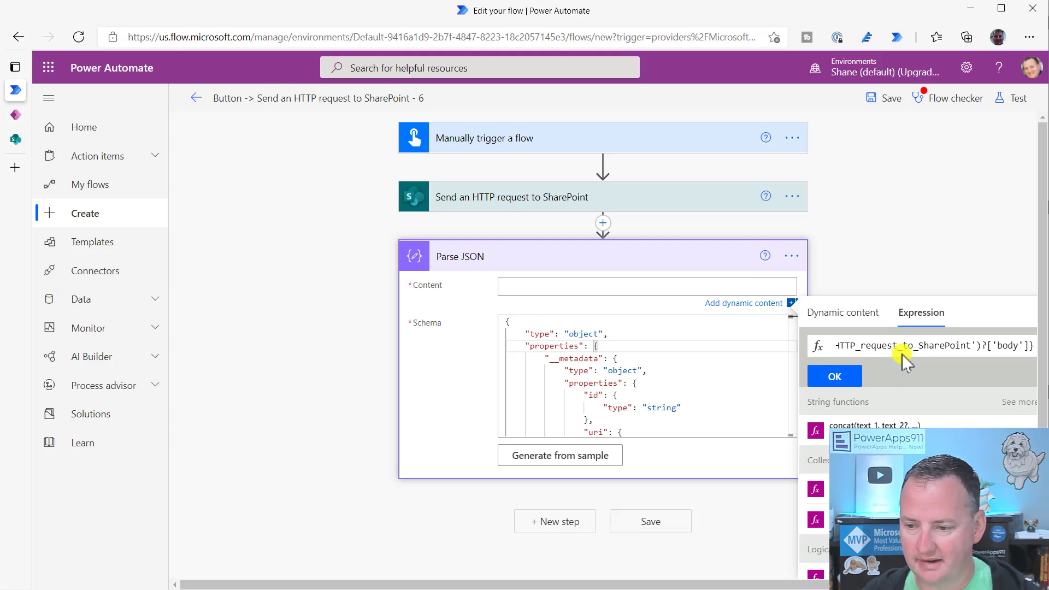
drag(798, 584, 823, 584)
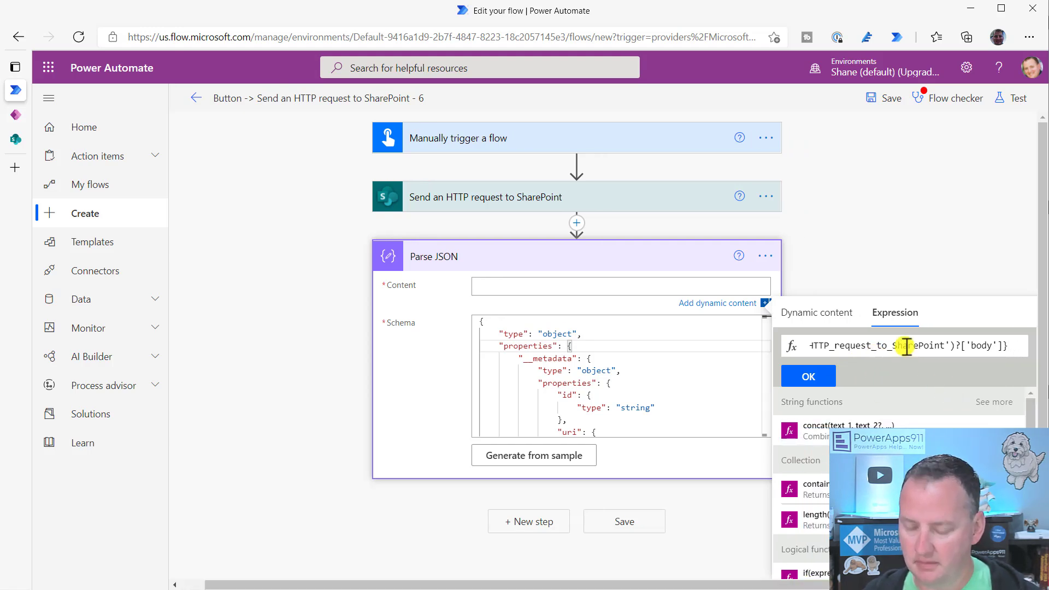
key(Home)
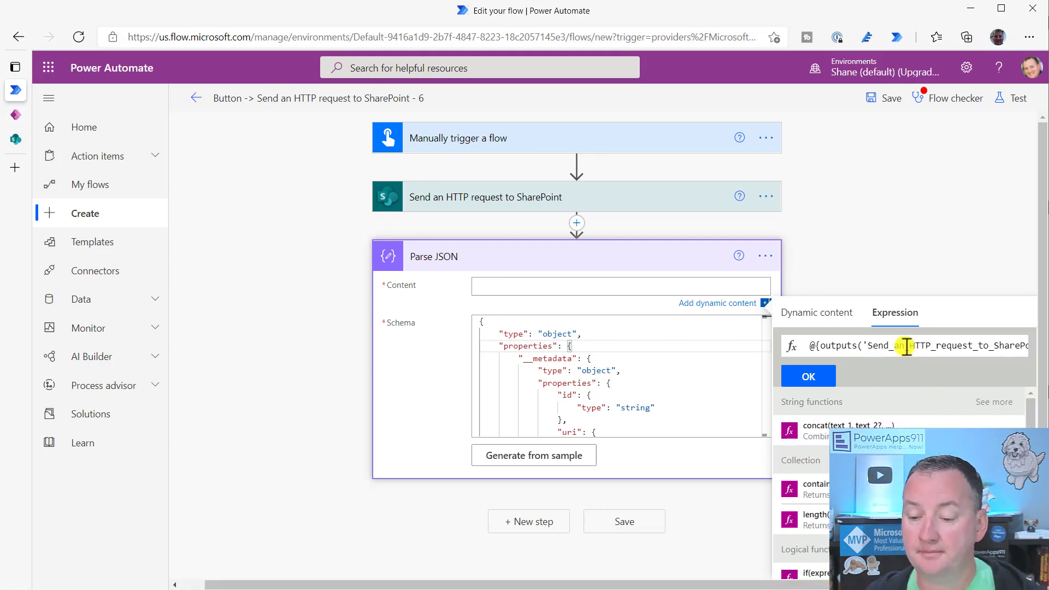
key(shift+Right)
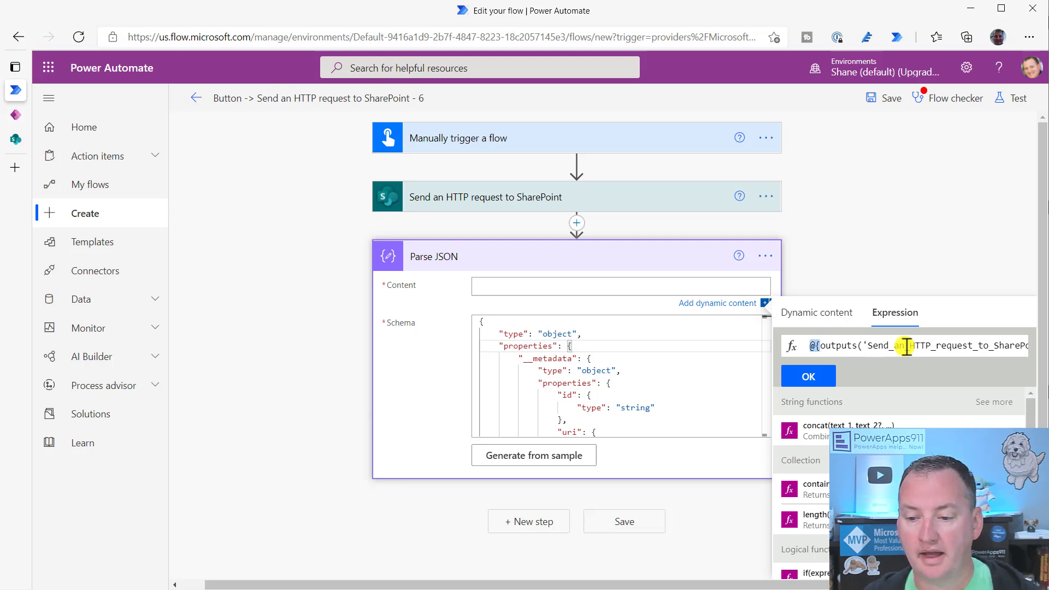
key(Delete)
key(Delete)
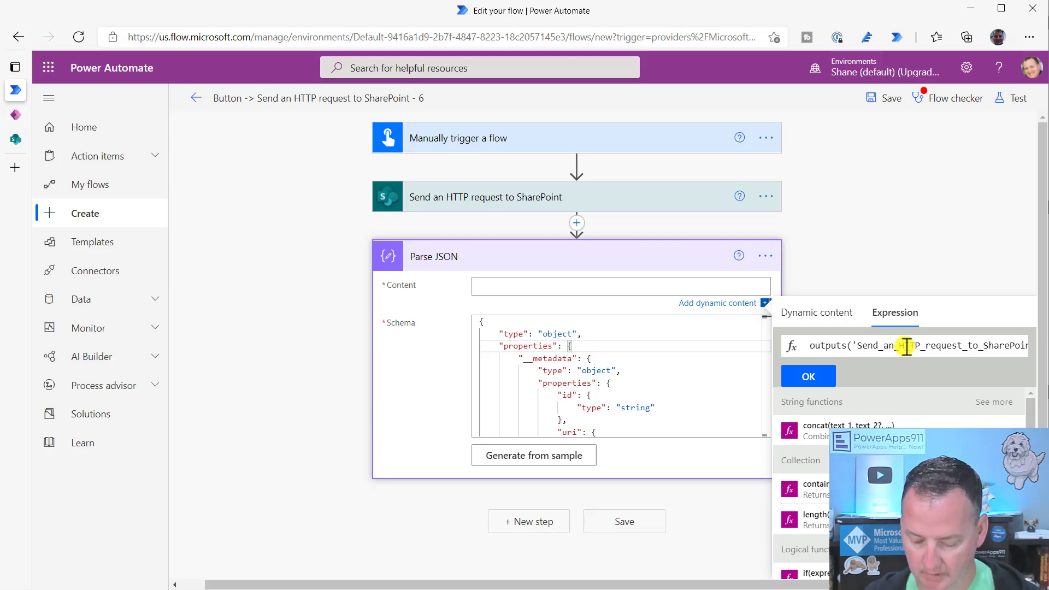
Step: Replace the expression's closing brace with ?['d'], insert it as the Parse JSON content, and collapse the action
key(End)
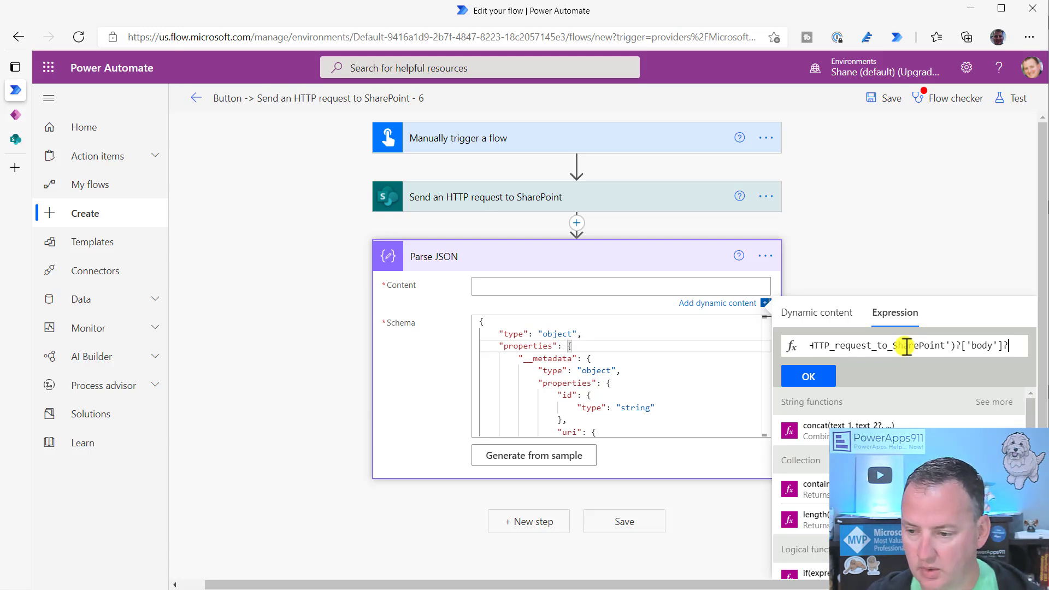
text(?[)
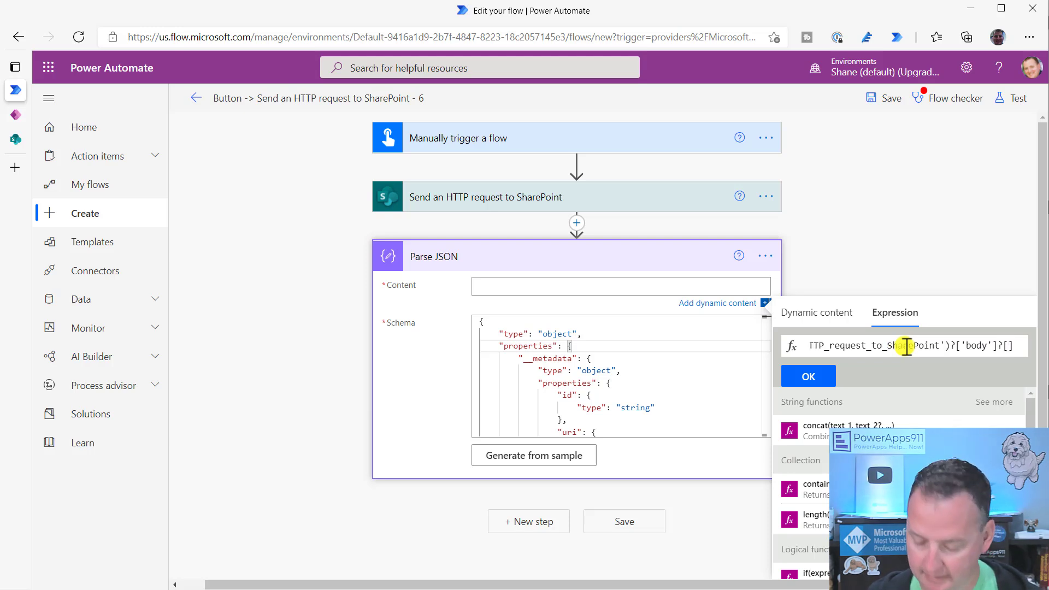
text(')
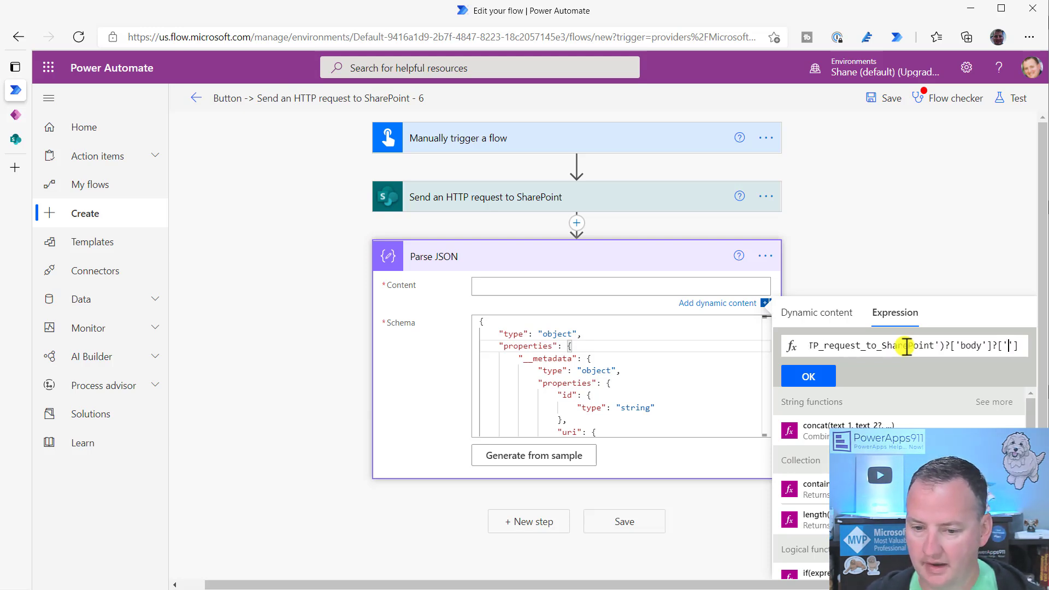
text(d)
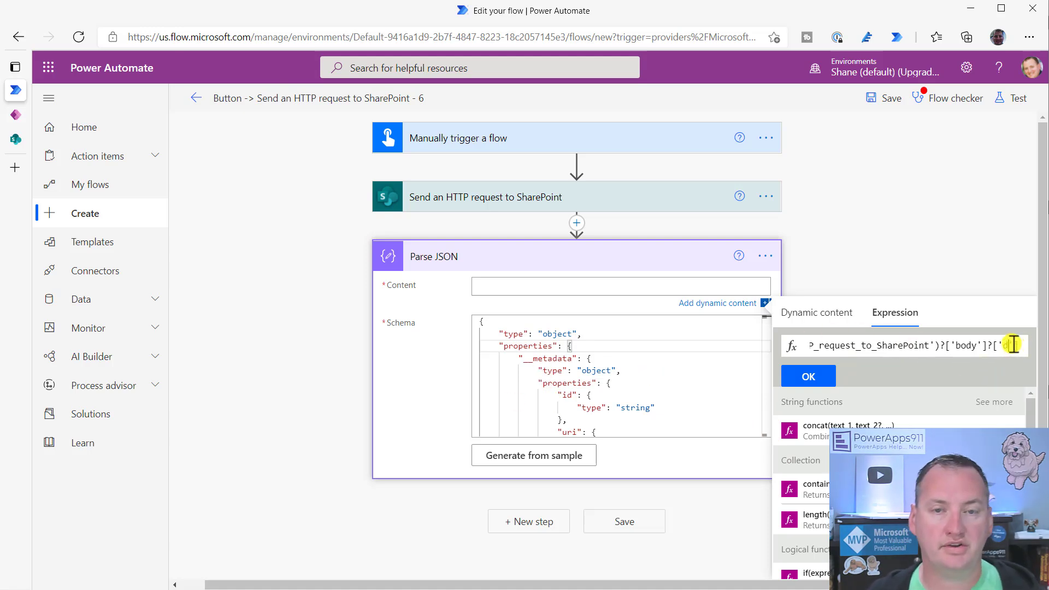
click(820, 377)
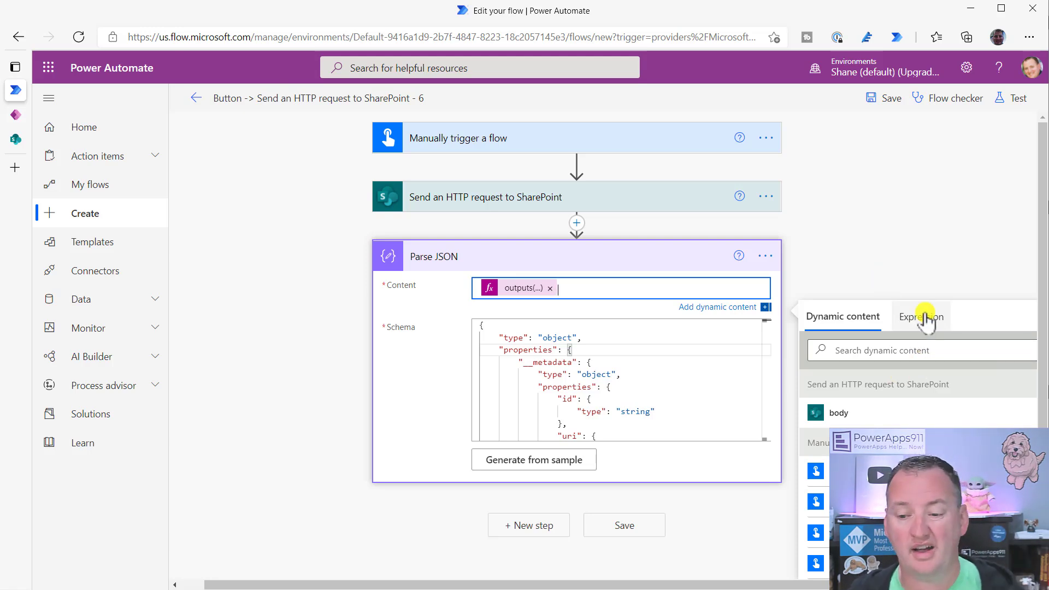
drag(628, 582, 676, 583)
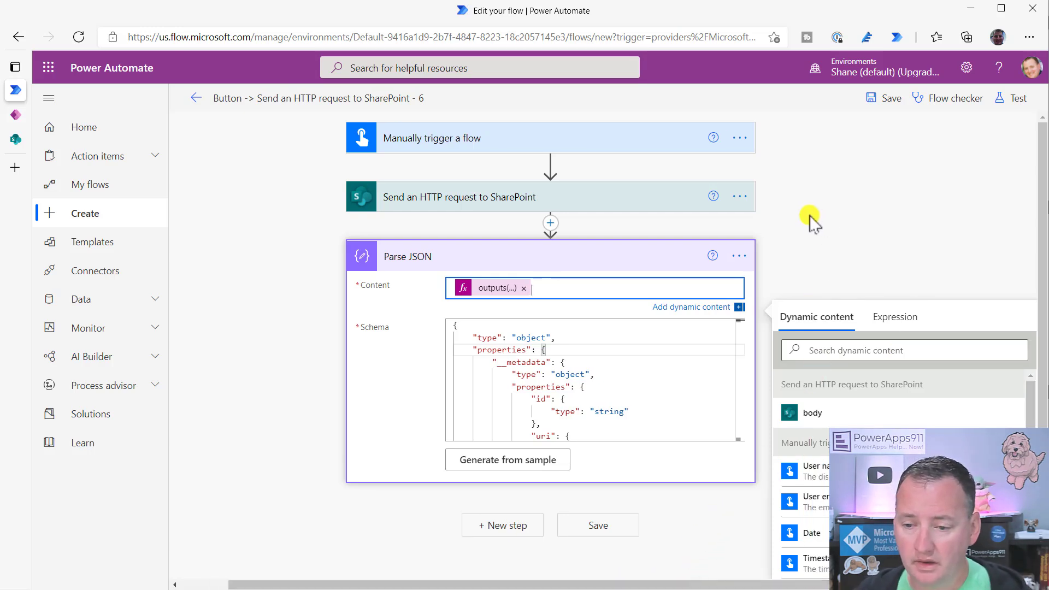
click(621, 268)
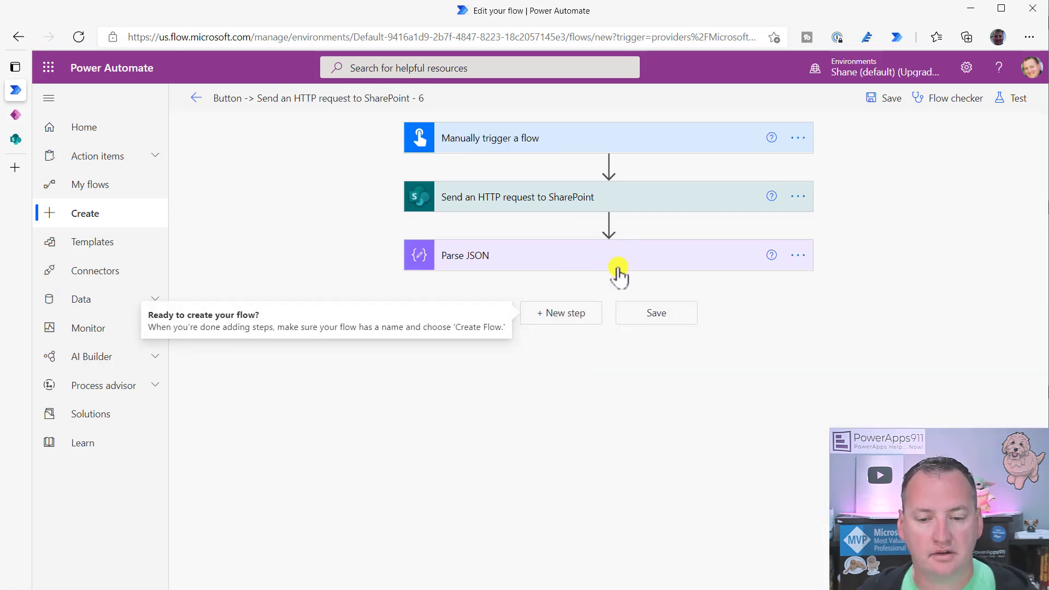
Step: Add a Compose data operation after the Parse JSON action
click(566, 316)
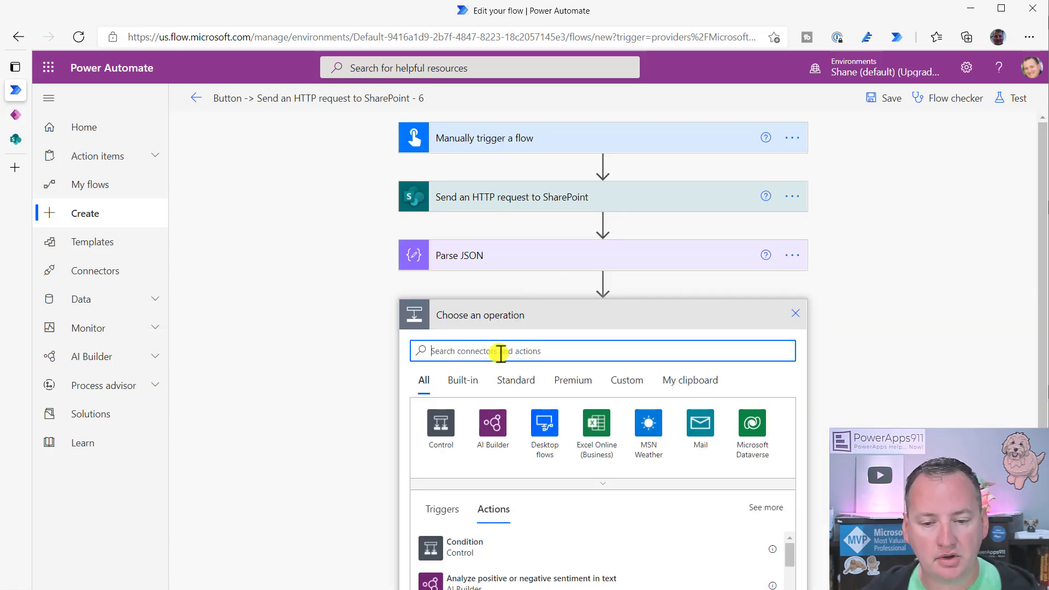
text(compose)
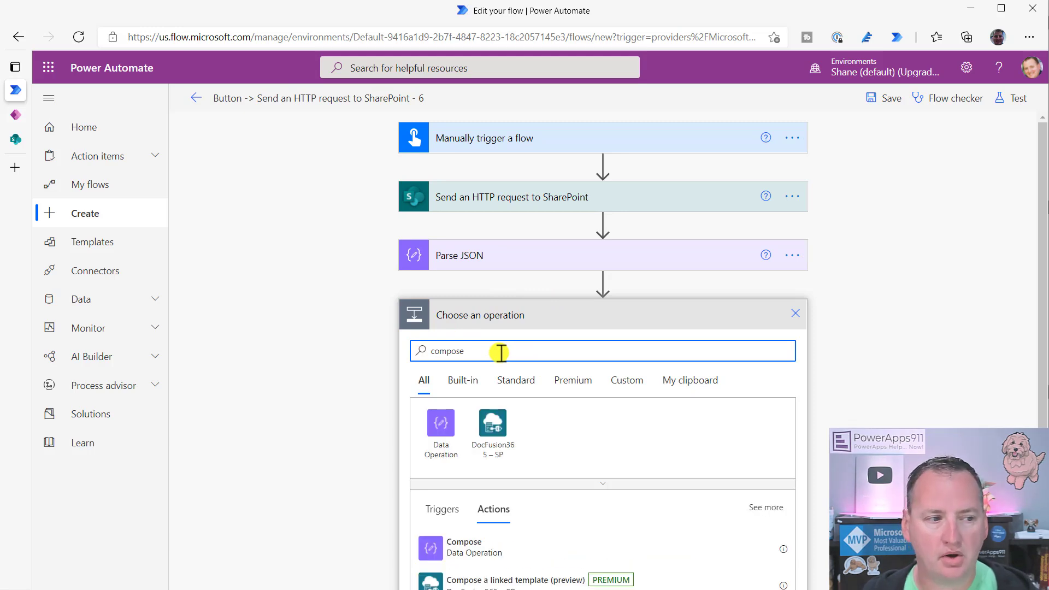
click(461, 546)
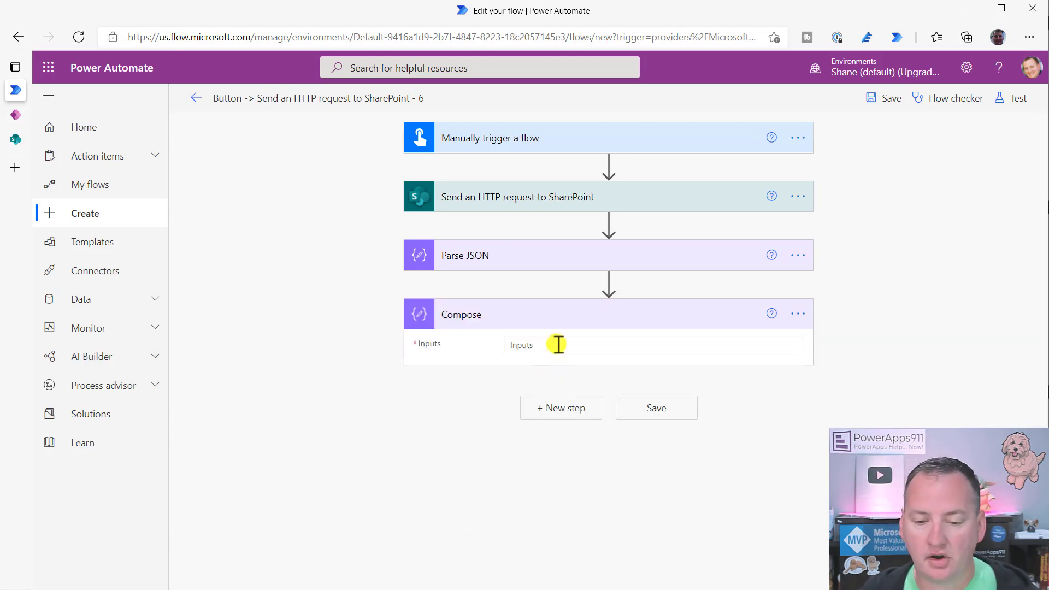
Step: Set the Compose inputs to the "results" dynamic content from Parse JSON
click(559, 342)
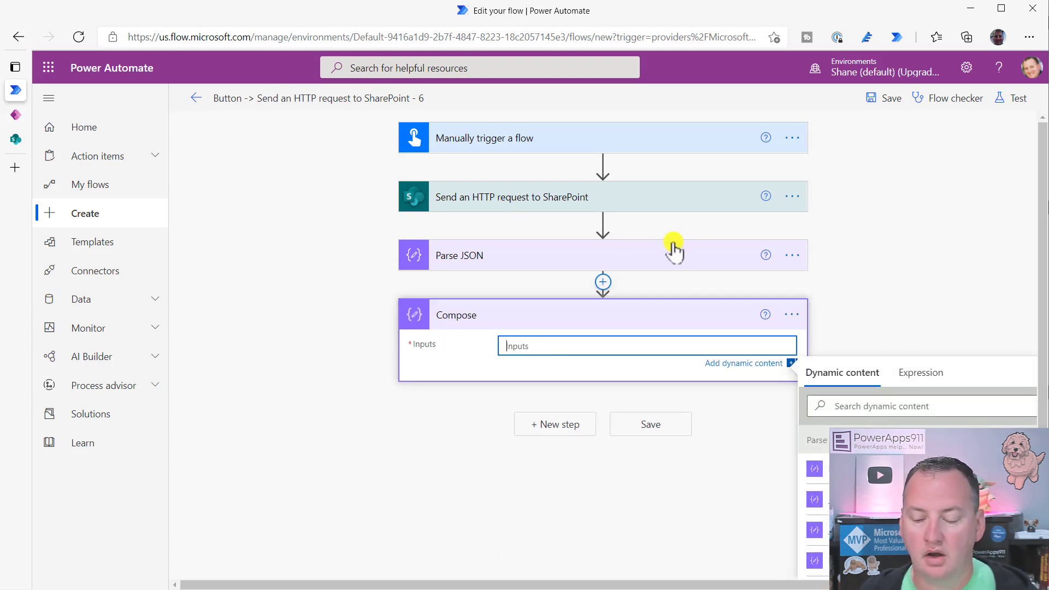
scroll(959, 281, down, 2)
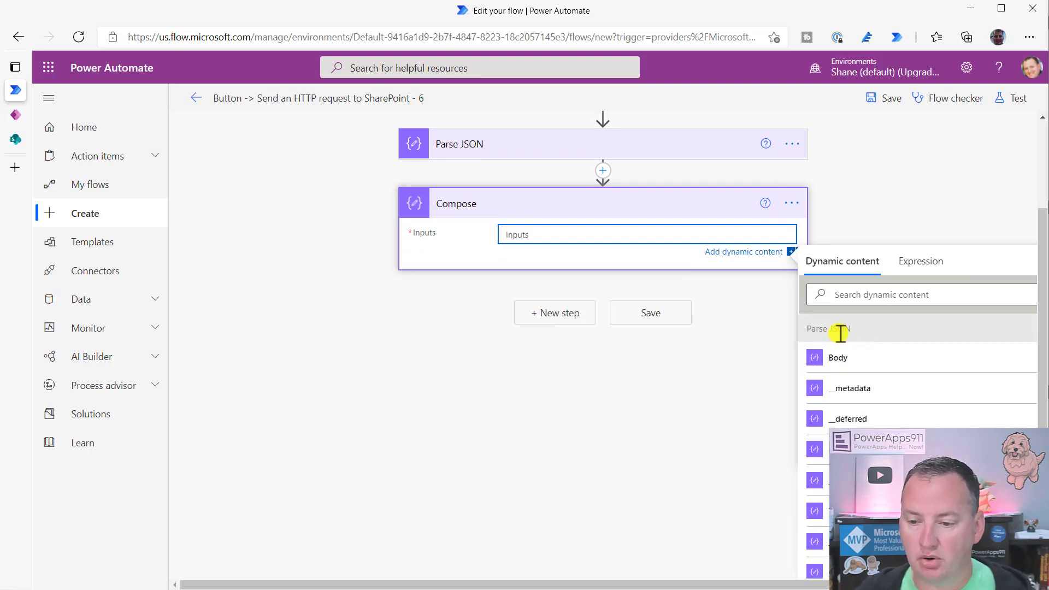
scroll(861, 422, down, 2)
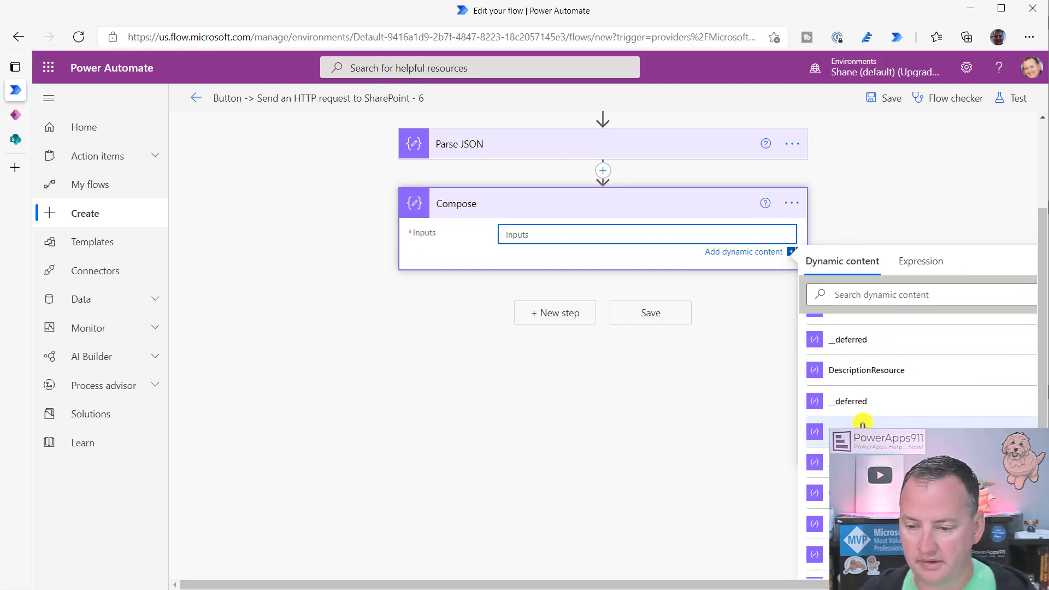
scroll(863, 424, down, 6)
scroll(865, 420, down, 10)
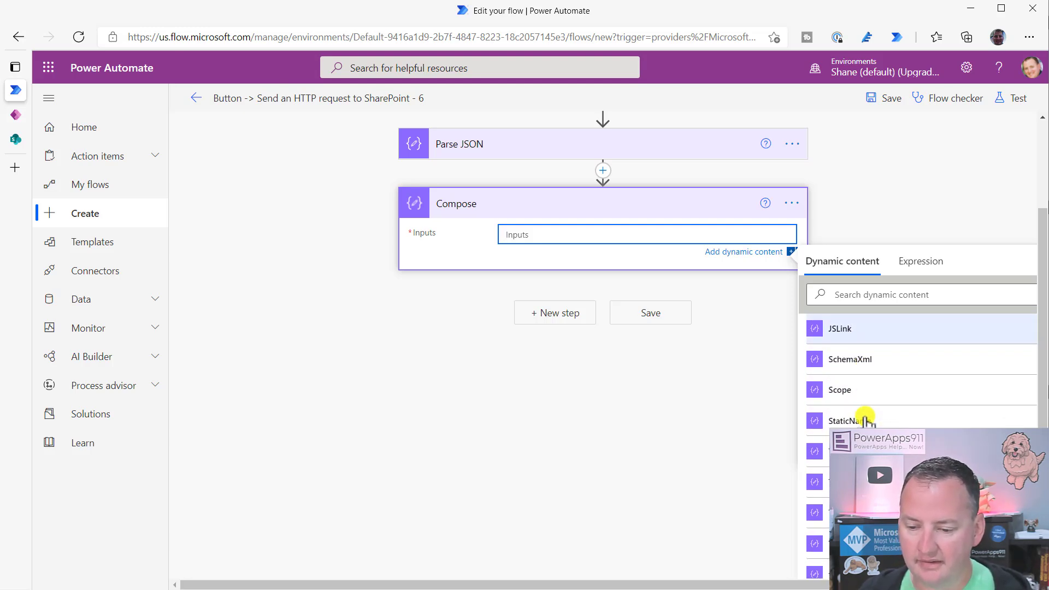
click(897, 296)
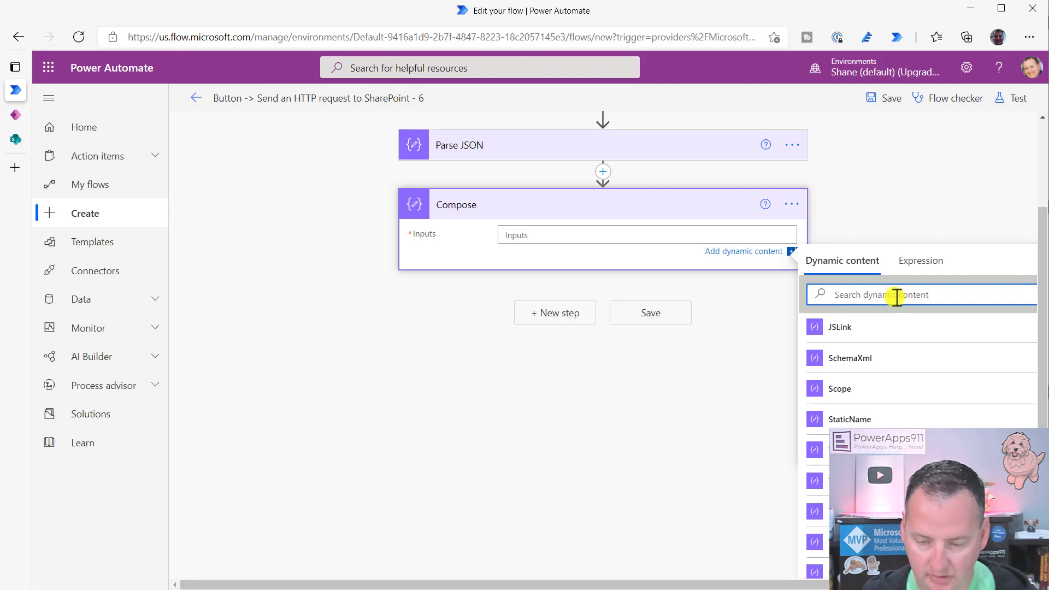
text(resu)
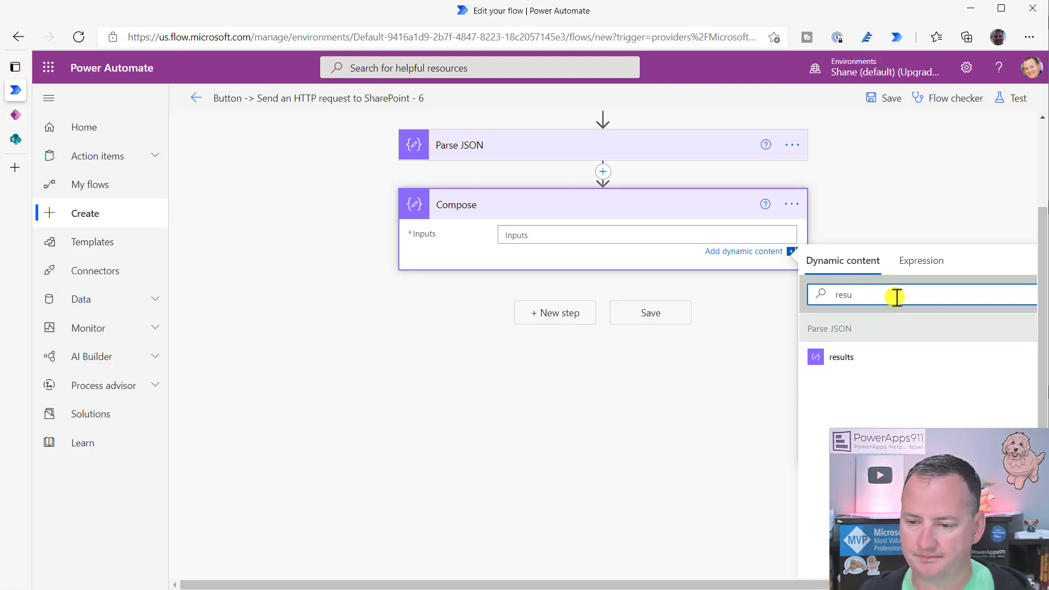
click(855, 358)
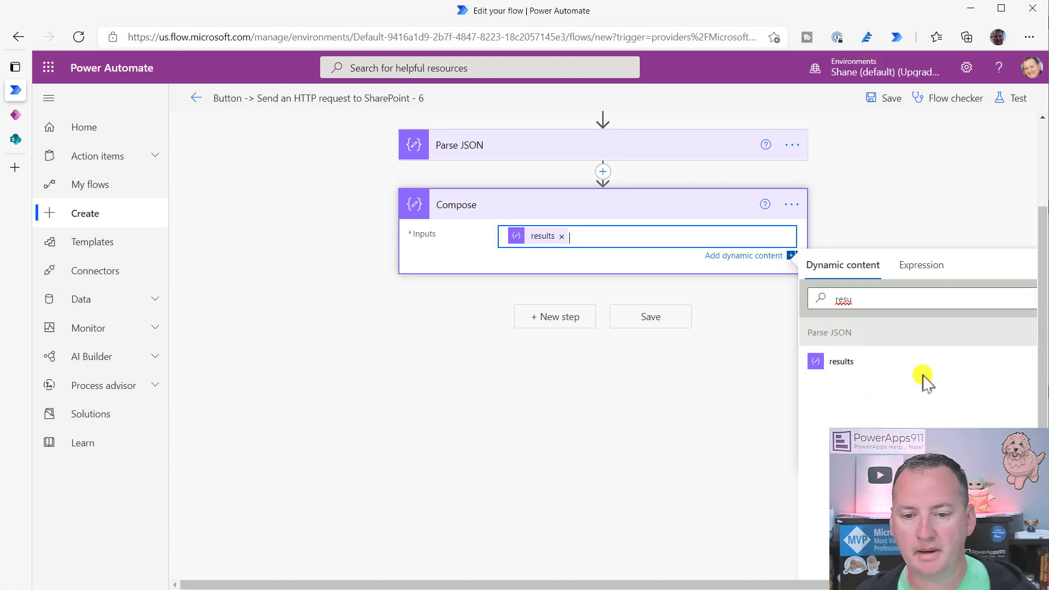
click(904, 198)
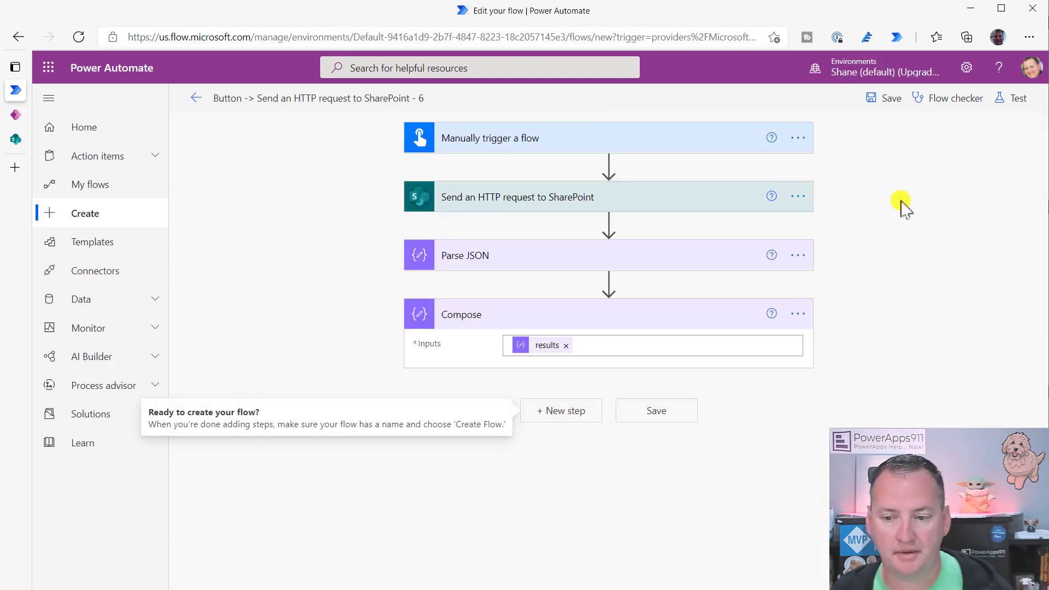
Step: Save and test the flow automatically with the most recent successful trigger run
click(1013, 98)
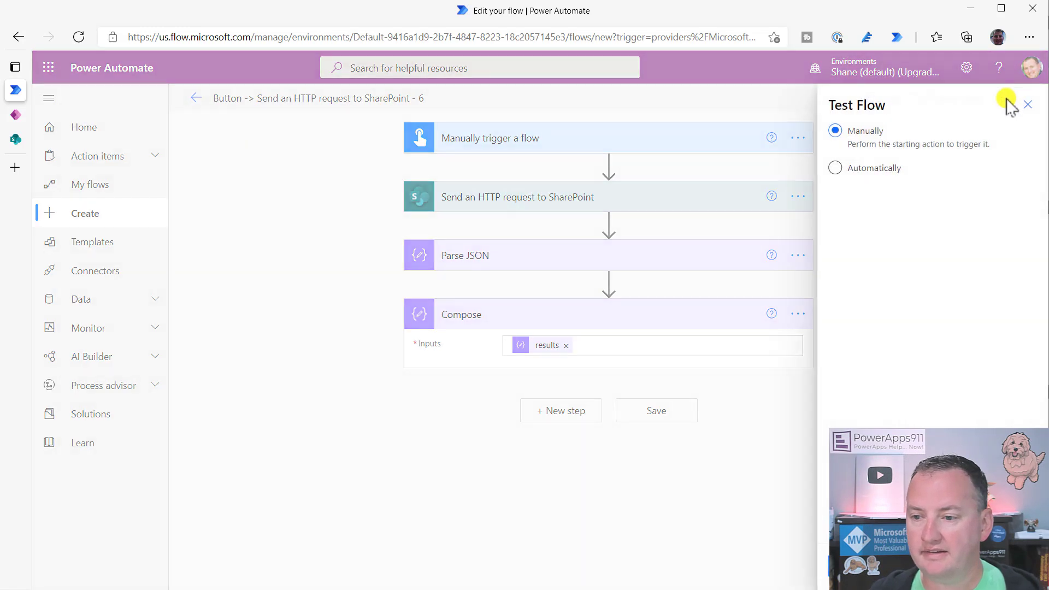
click(860, 170)
click(878, 221)
click(848, 567)
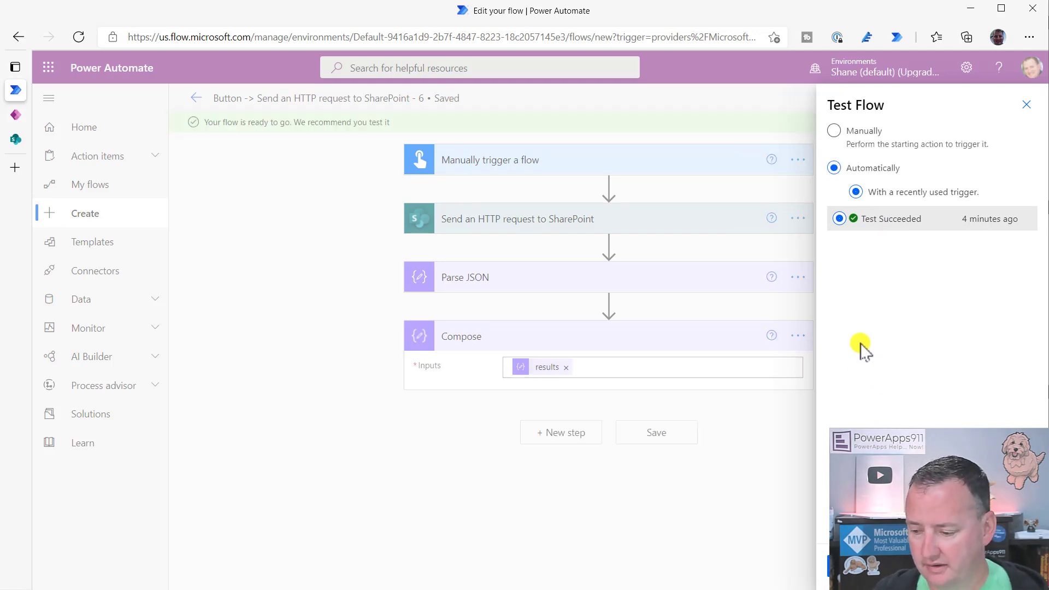
Step: Examine the Compose inputs and outputs and the Parse JSON details in the test run, then collapse them
click(683, 348)
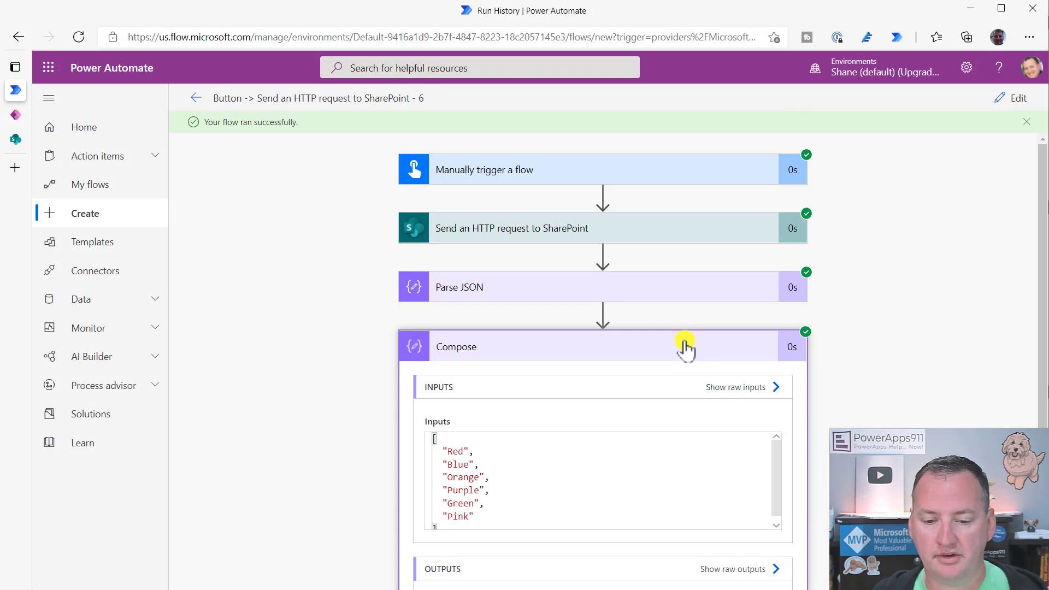
scroll(875, 368, down, 2)
scroll(509, 358, down, 1)
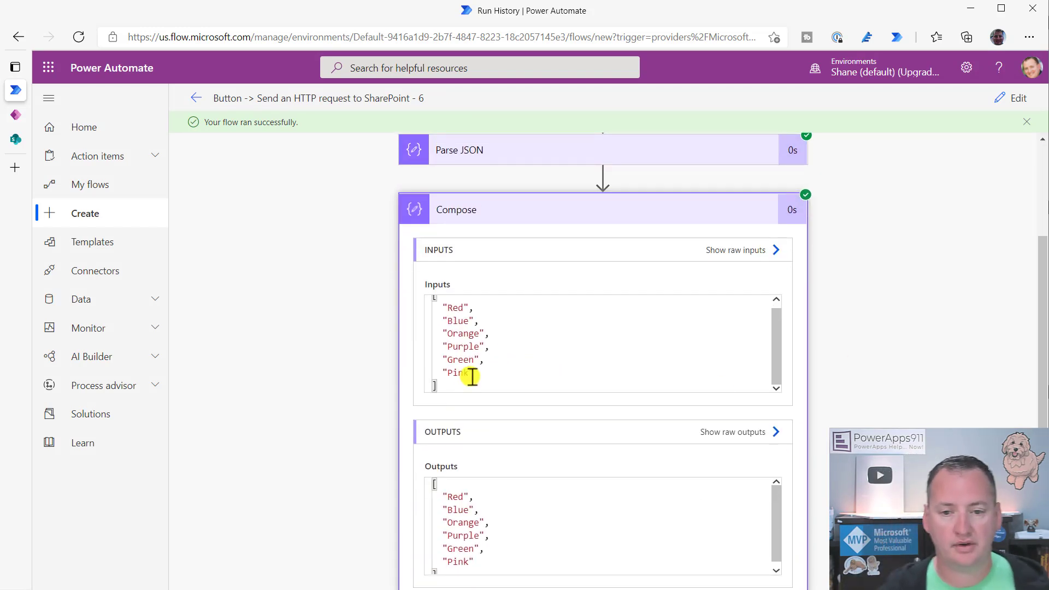
click(560, 158)
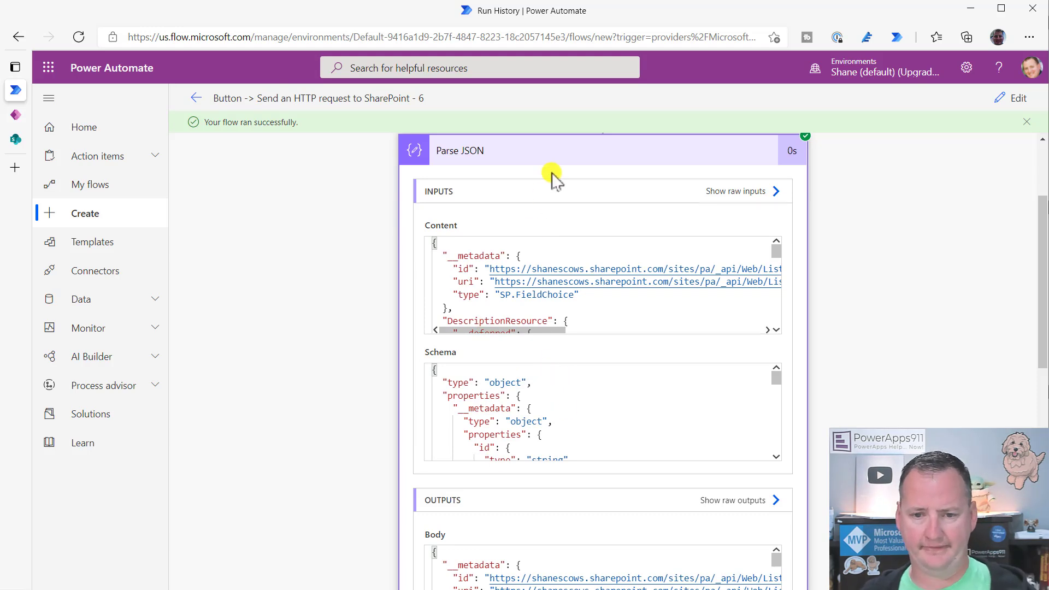
click(556, 159)
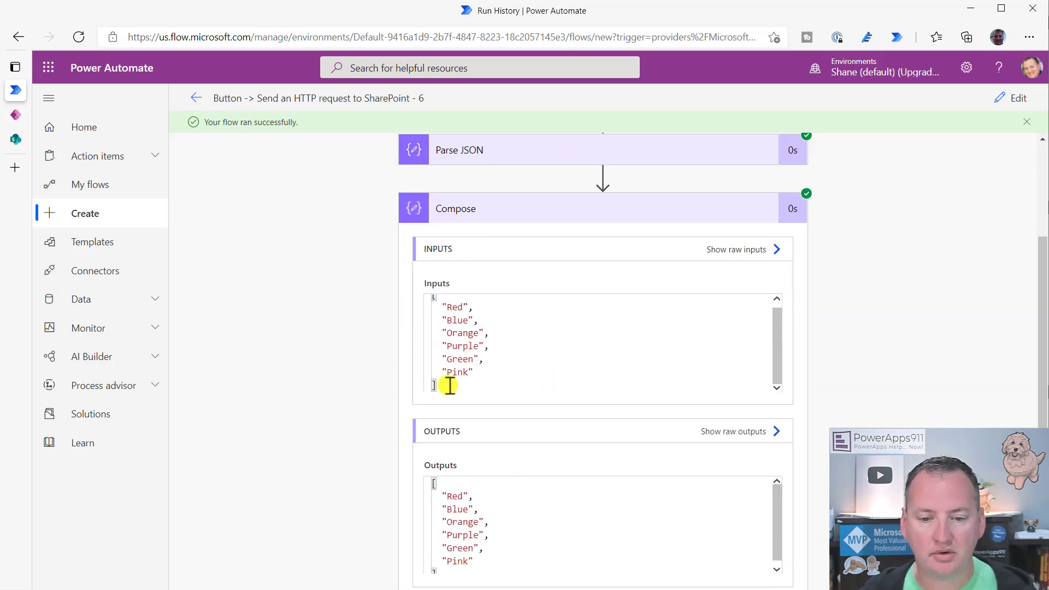
scroll(447, 382, up, 1)
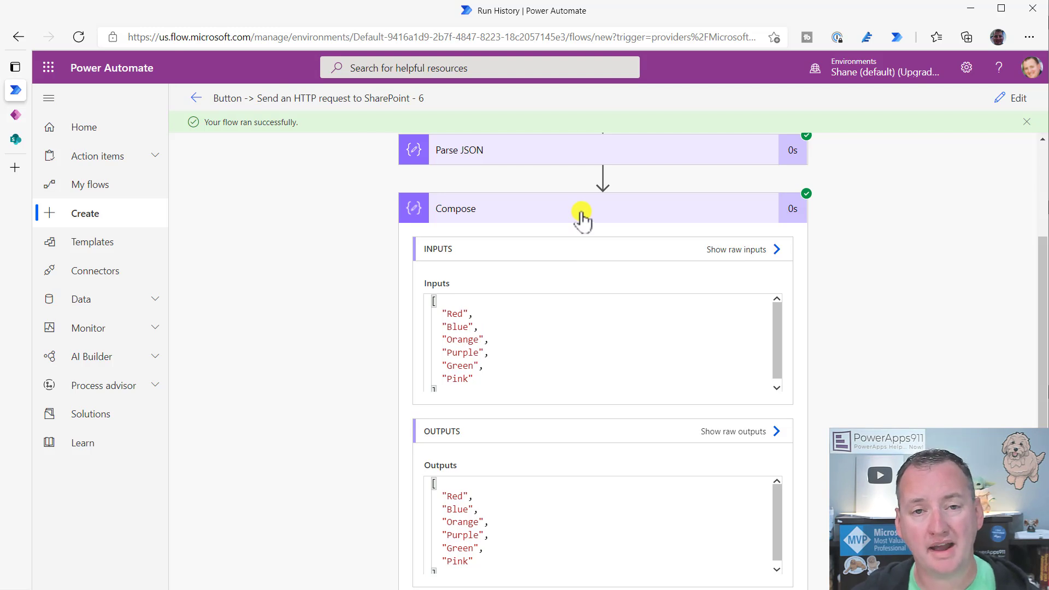
click(568, 224)
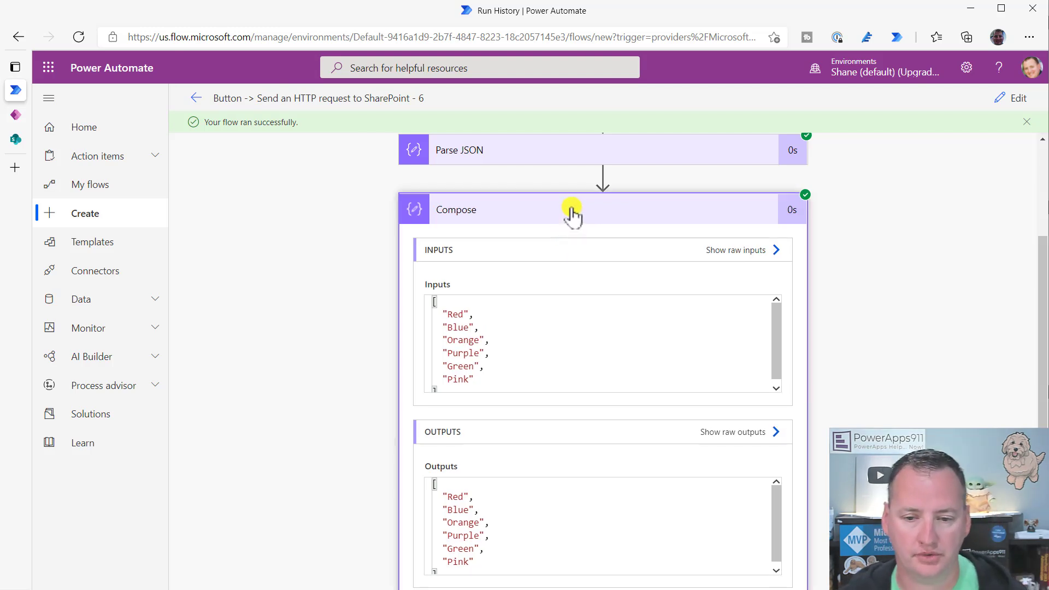
click(572, 216)
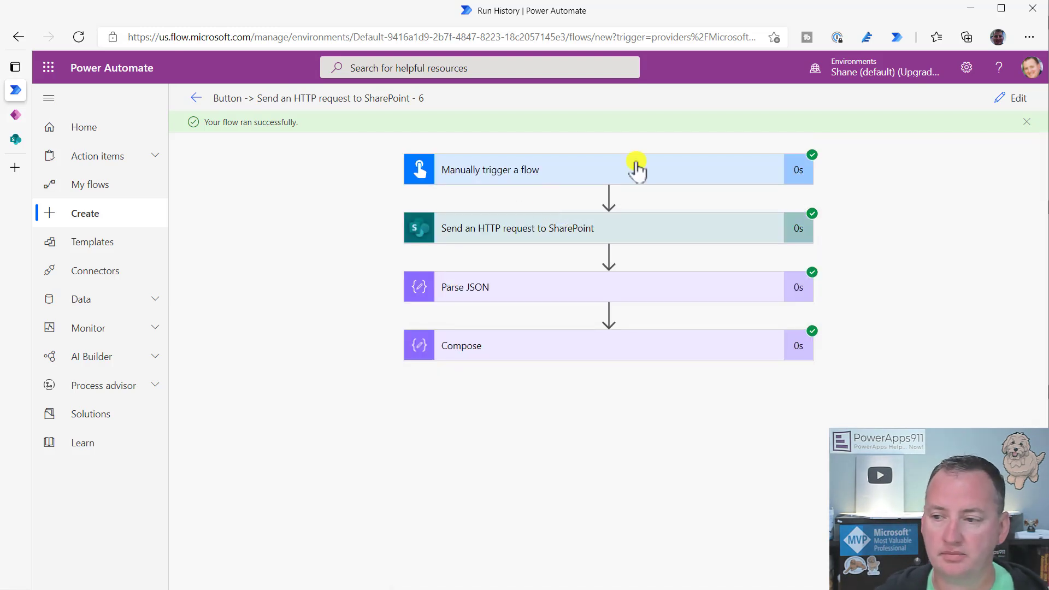
Step: Reopen the flow for editing and add an Initialize variable action after the Compose action
click(1012, 99)
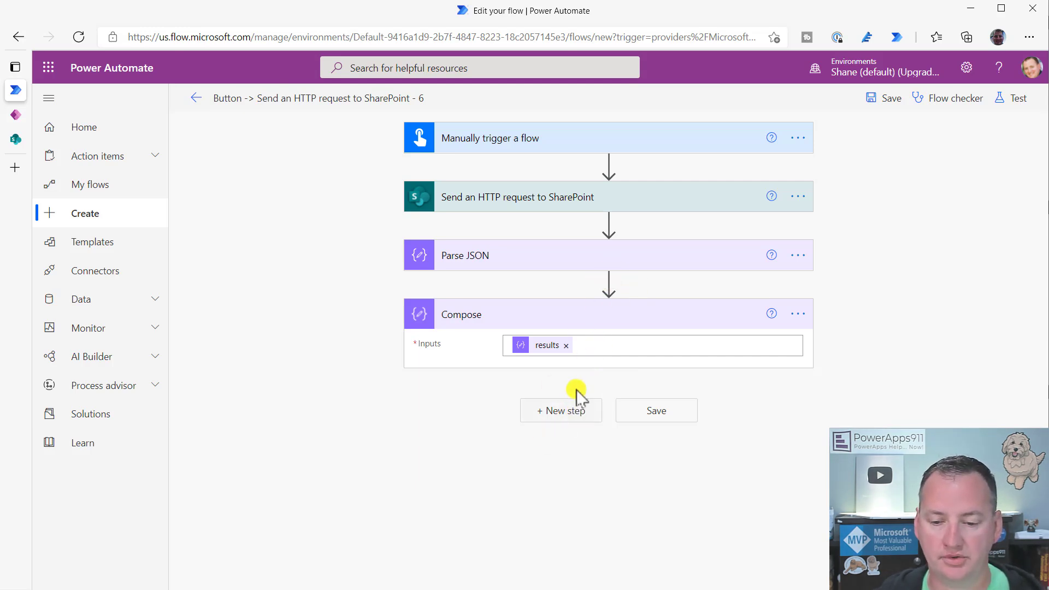
click(574, 407)
text(varia)
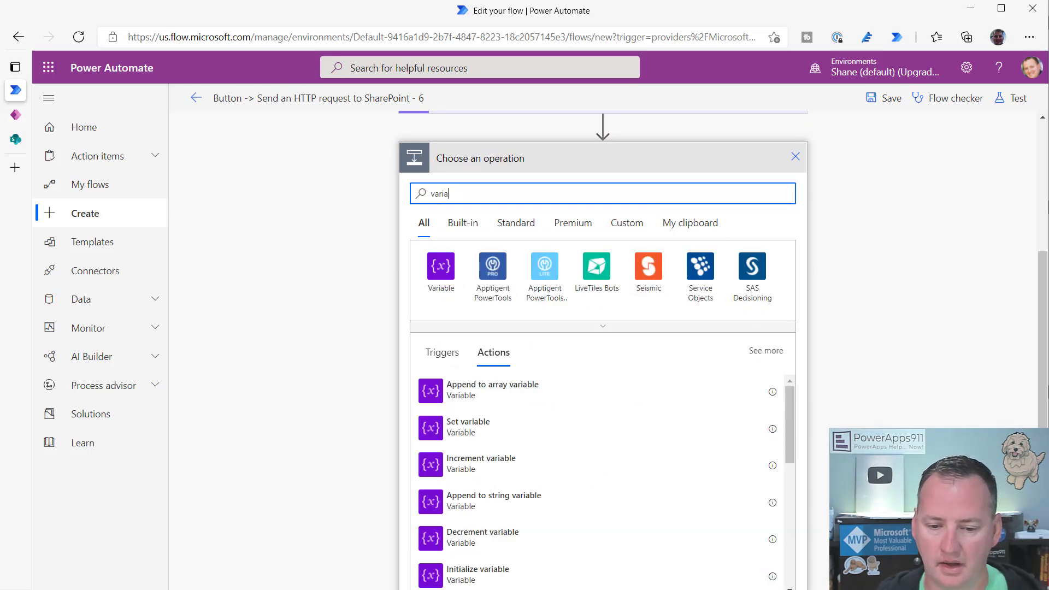
scroll(476, 511, down, 2)
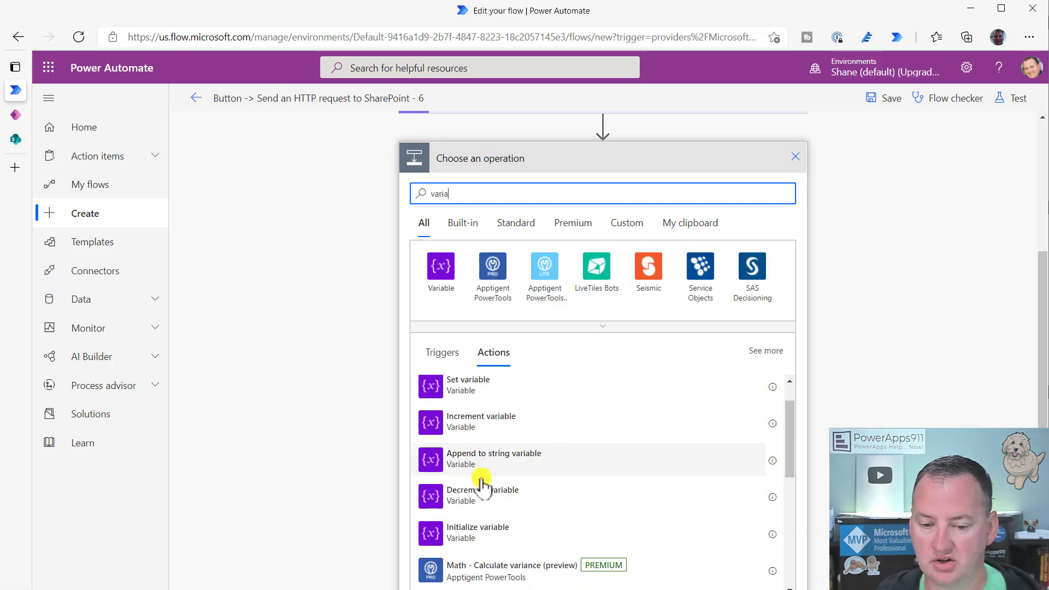
click(485, 511)
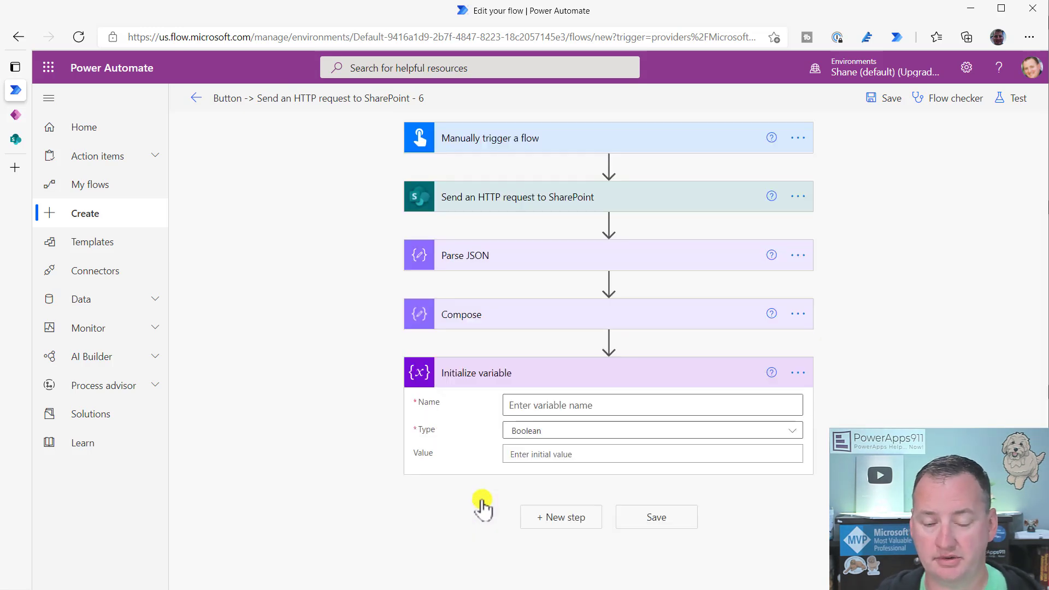
Step: Name the new variable varResults and set its type to Array
click(621, 405)
text(varResults)
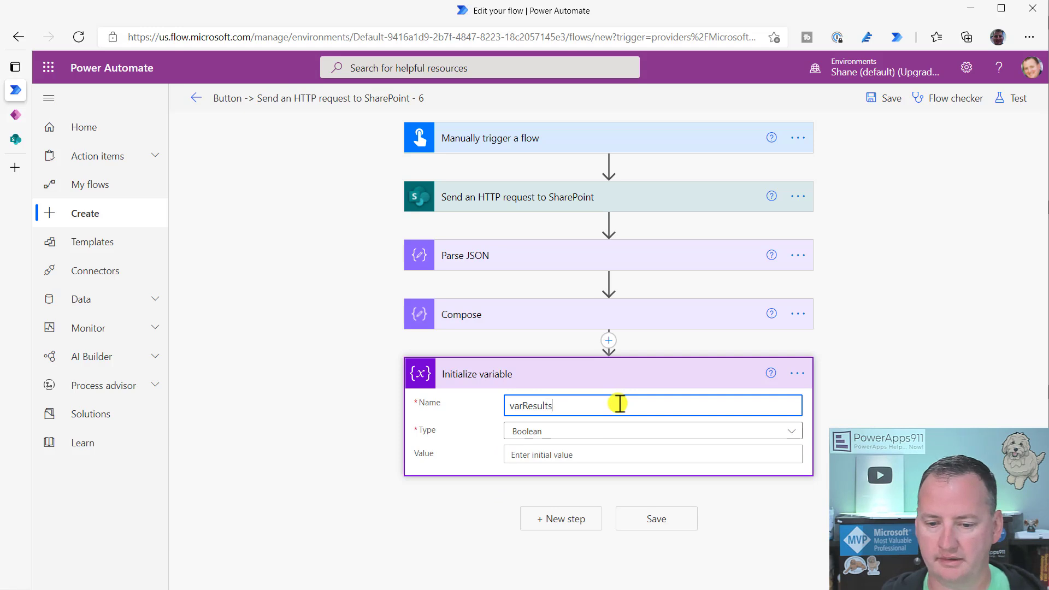
click(621, 432)
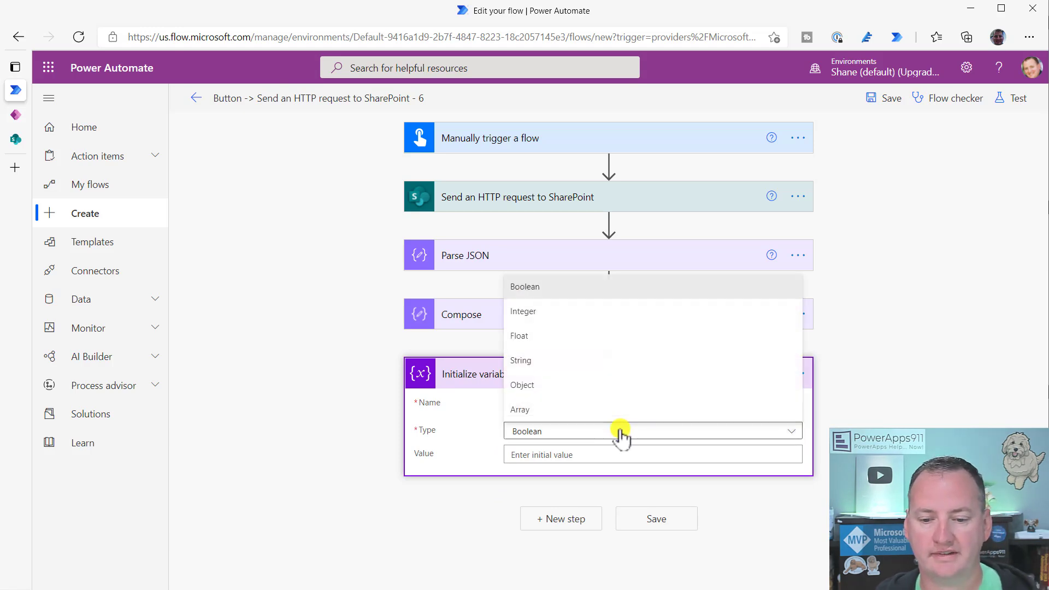
click(525, 411)
Step: Set the initial value of varResults to the "results" dynamic content from Parse JSON
click(550, 455)
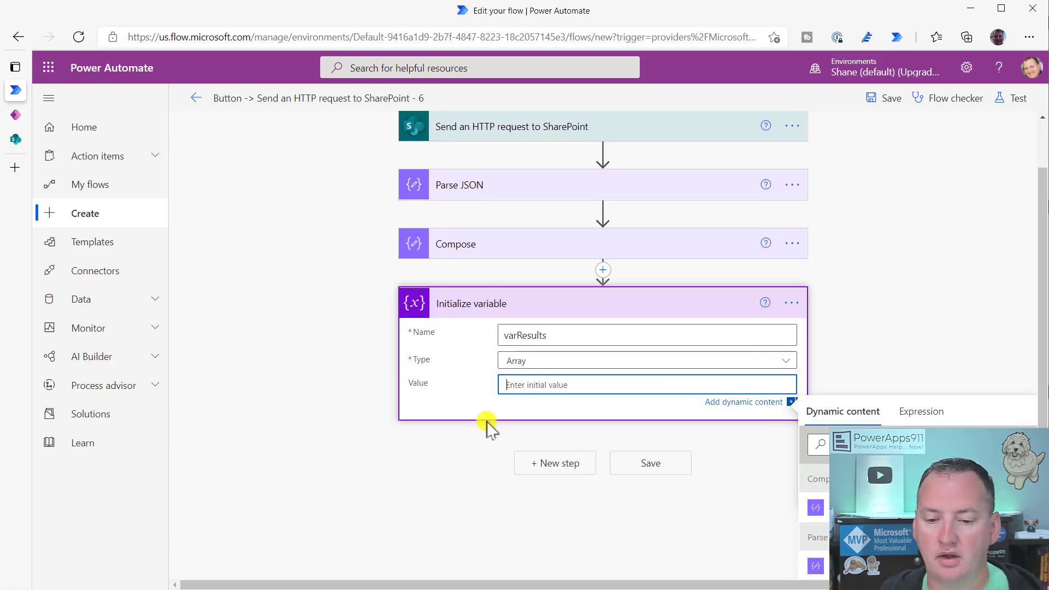
click(513, 251)
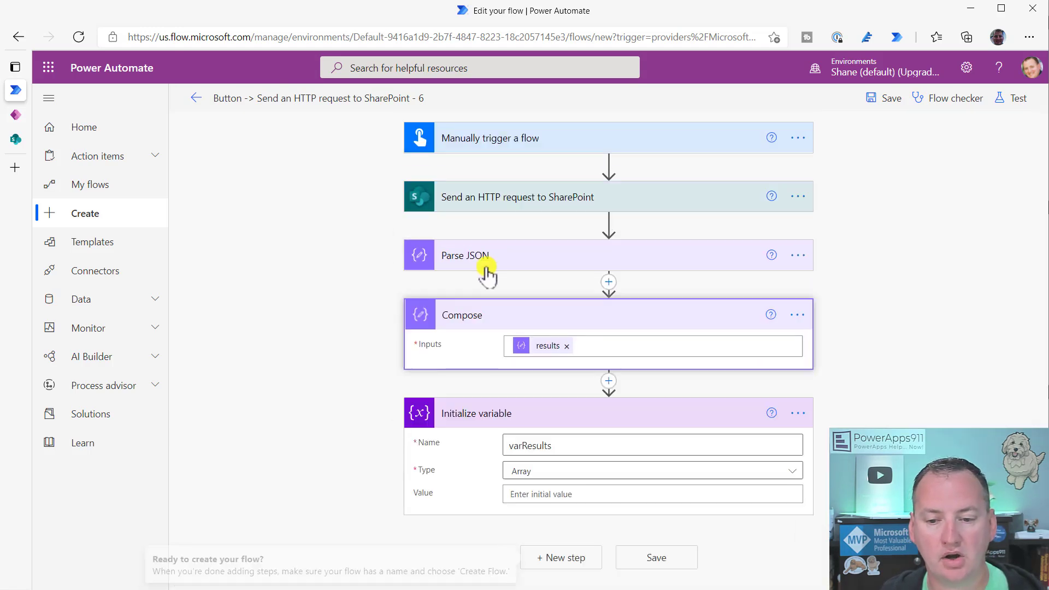
click(532, 313)
click(546, 457)
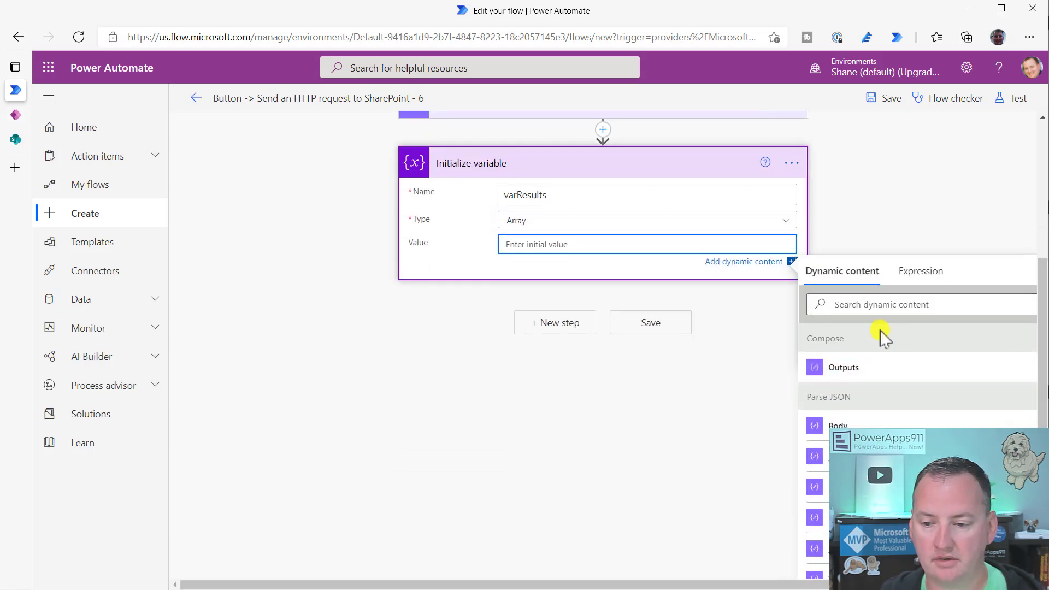
click(899, 305)
text(results)
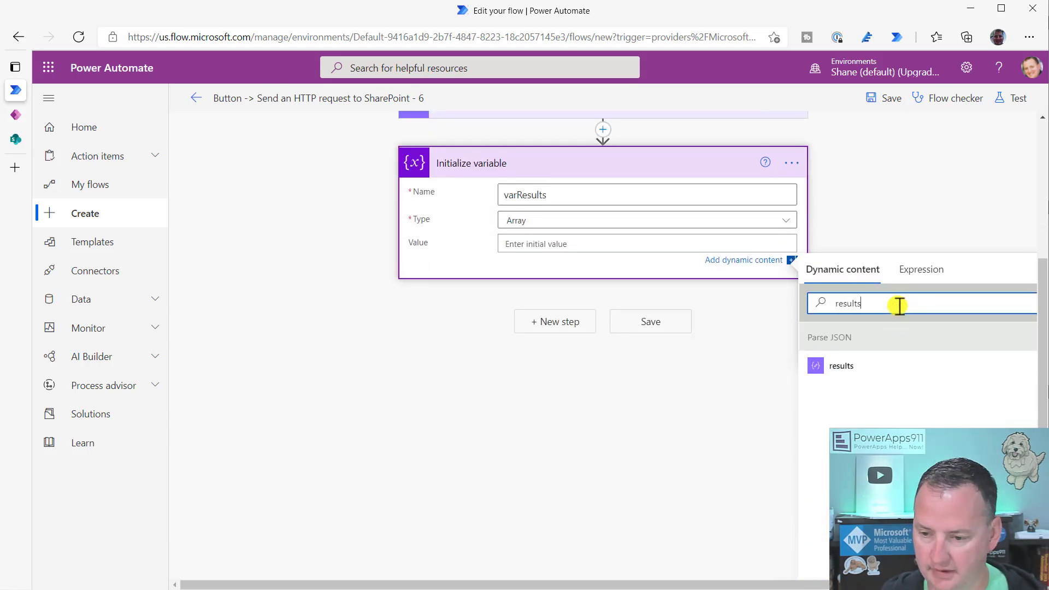
click(833, 367)
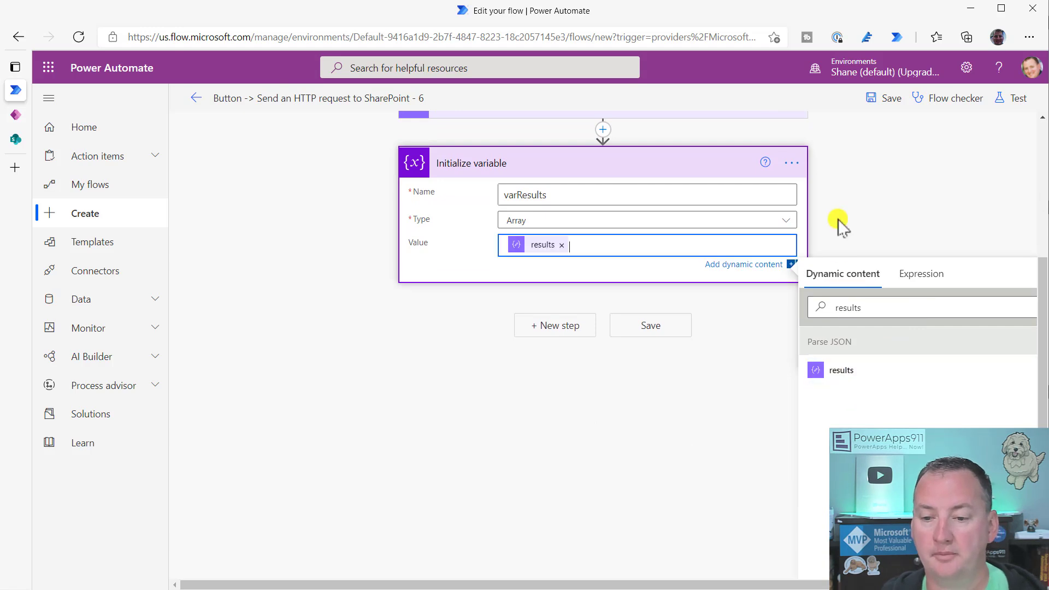
click(862, 194)
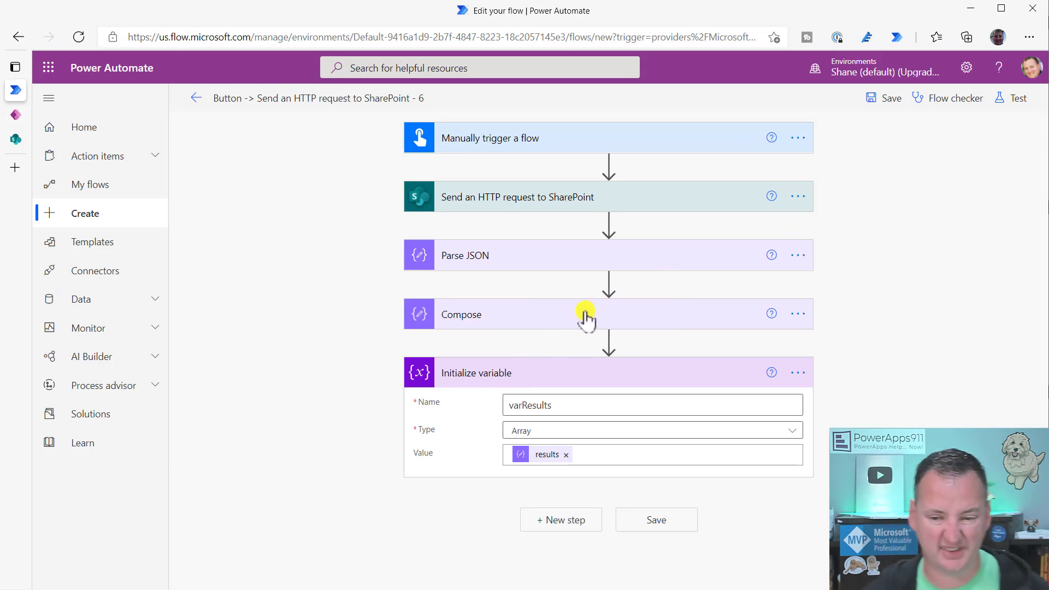
Step: Delete the Compose action between Parse JSON and Initialize variable
click(803, 315)
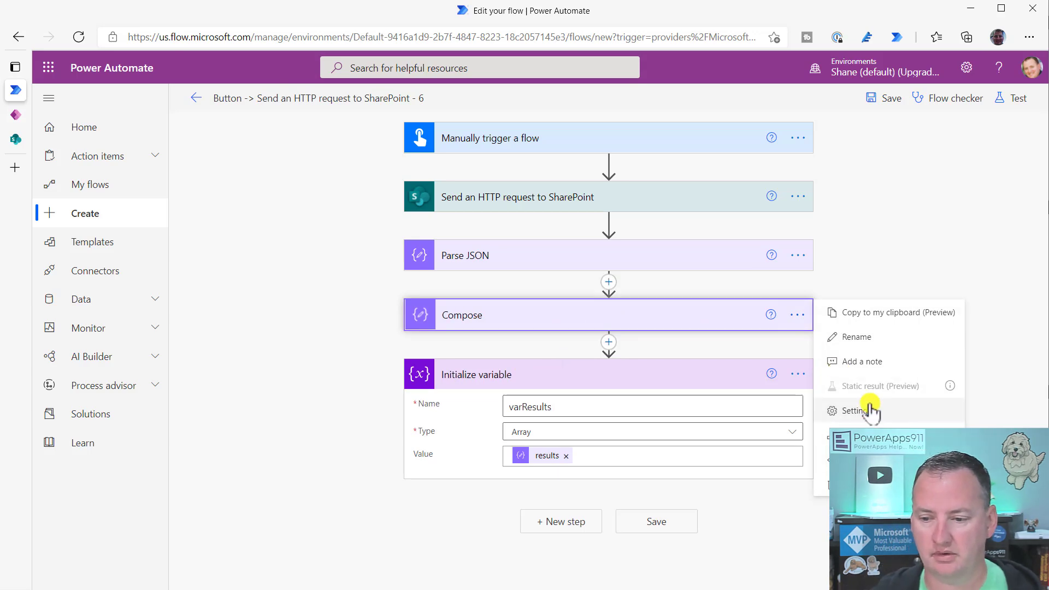
click(858, 485)
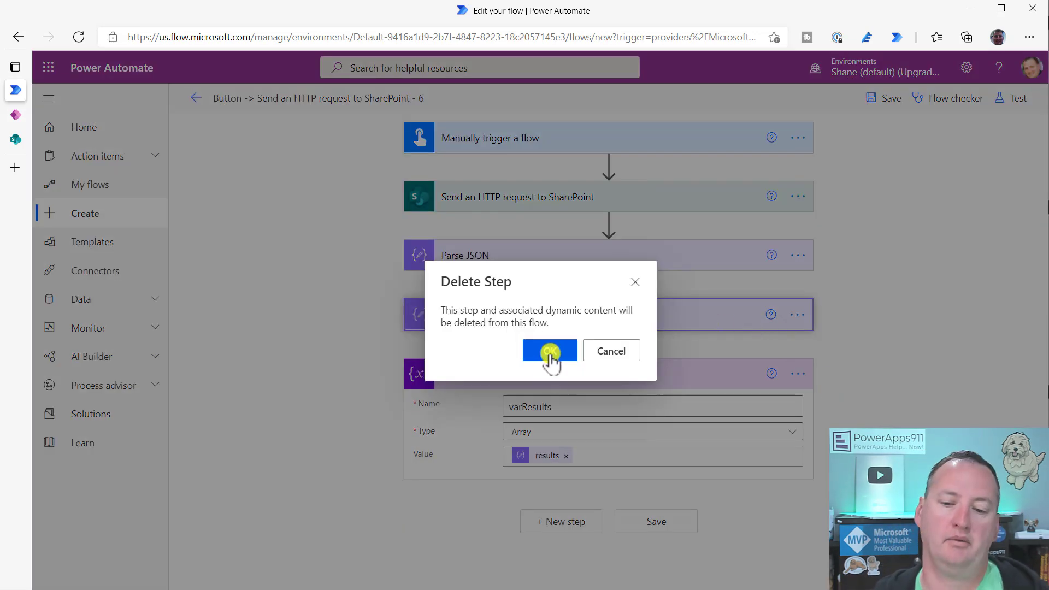
click(550, 353)
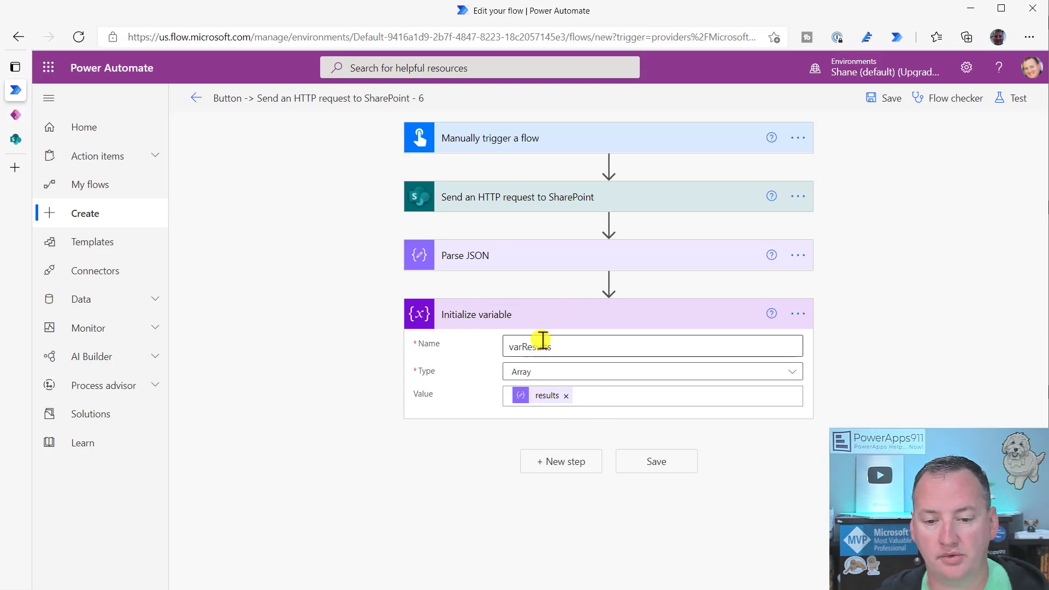
Step: Add an Append to array variable action after Initialize variable
click(565, 320)
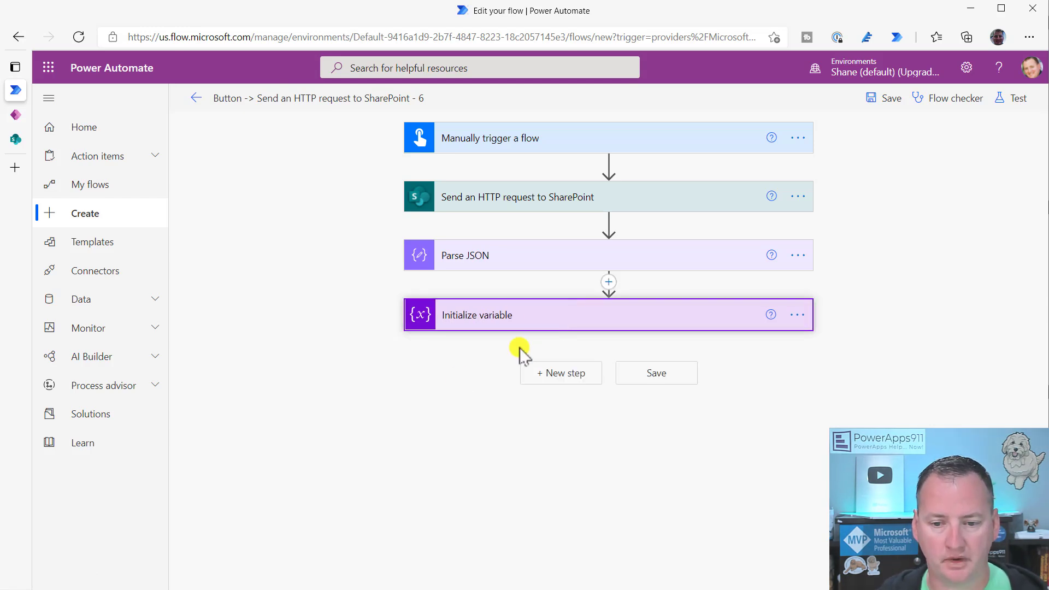
click(555, 376)
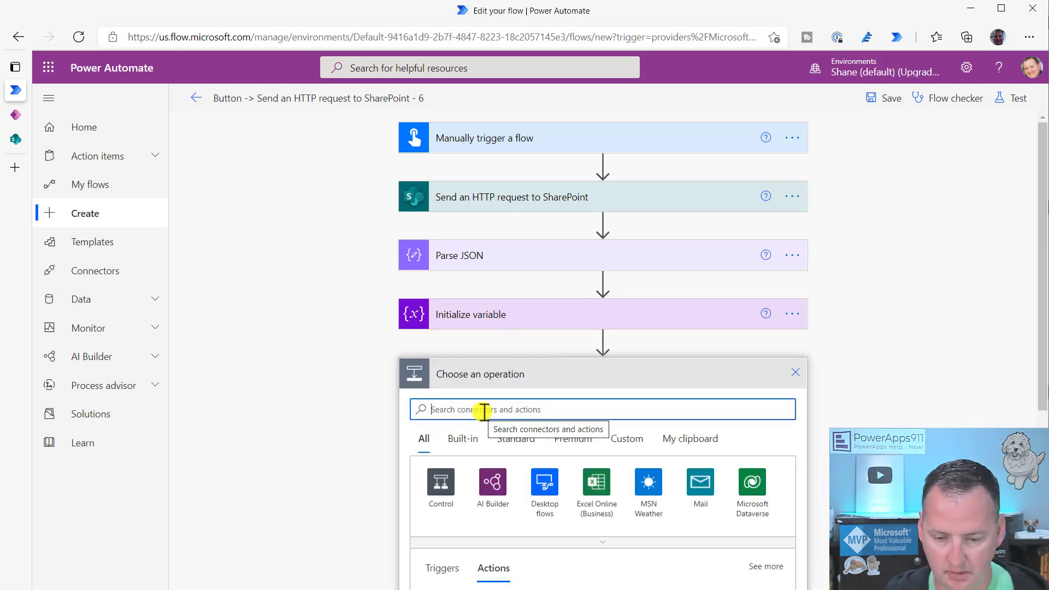
text(variable)
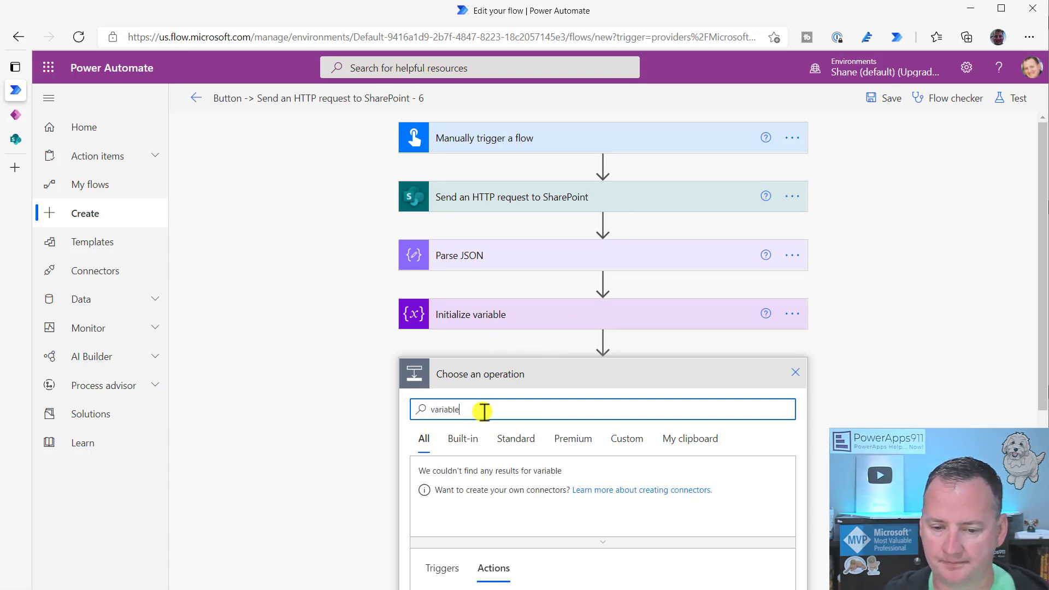
scroll(520, 393, down, 5)
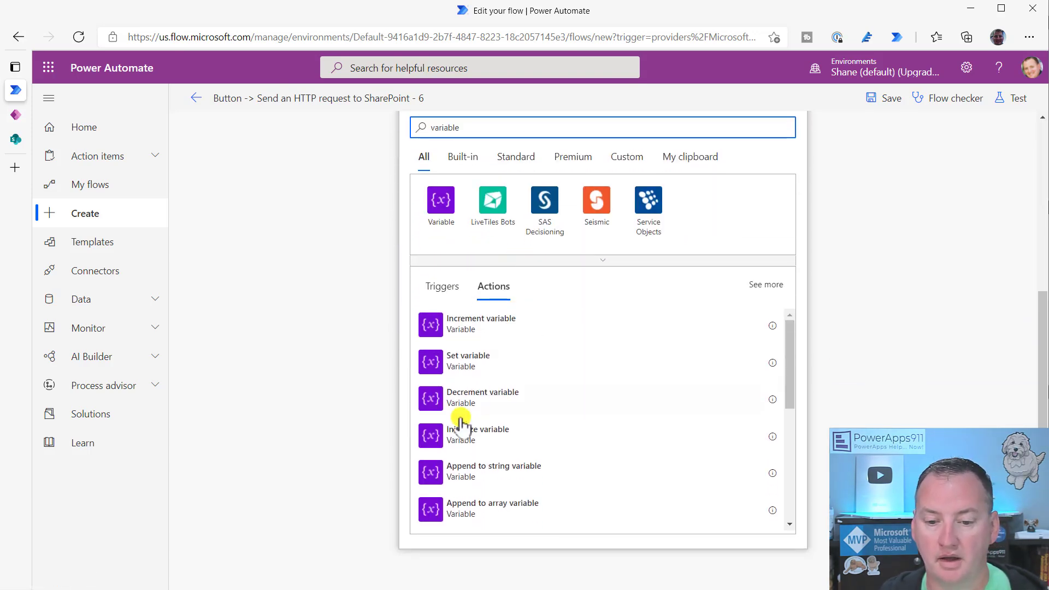
click(492, 512)
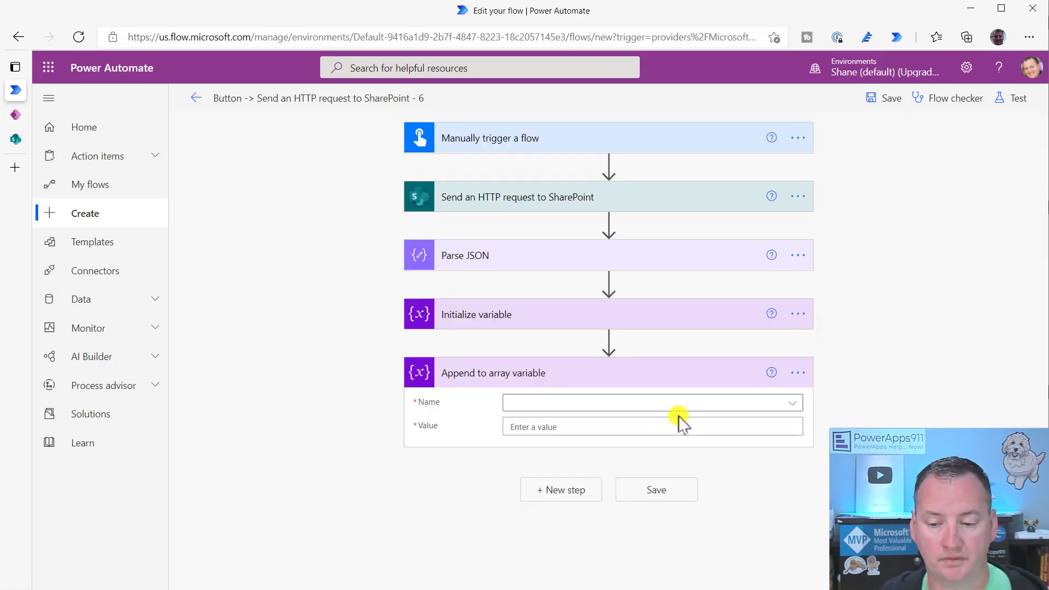
Step: Configure the append action to add the value Teal to varResults, then collapse it
click(692, 406)
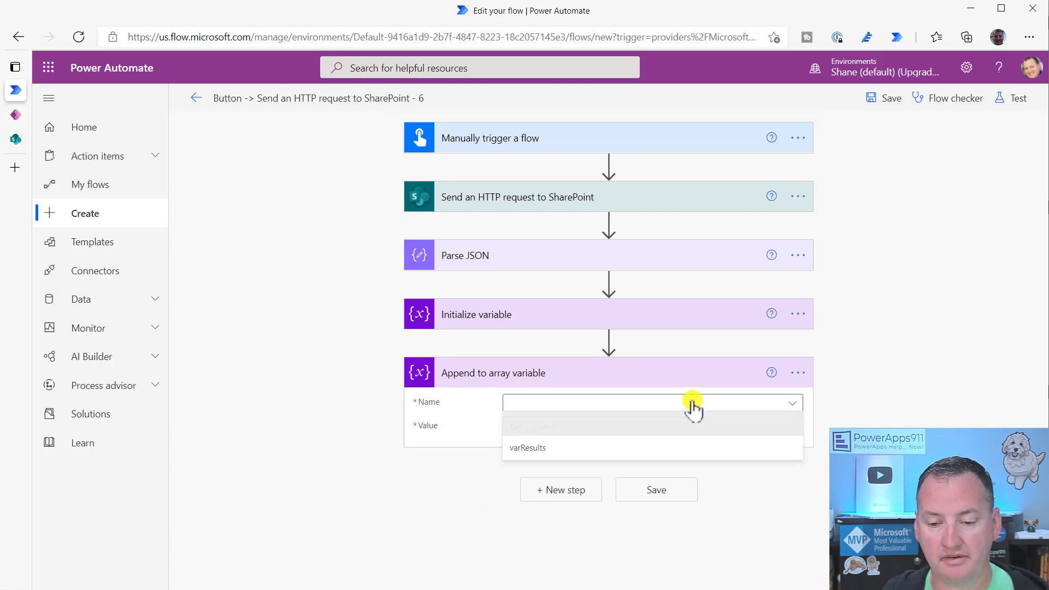
click(562, 451)
click(538, 421)
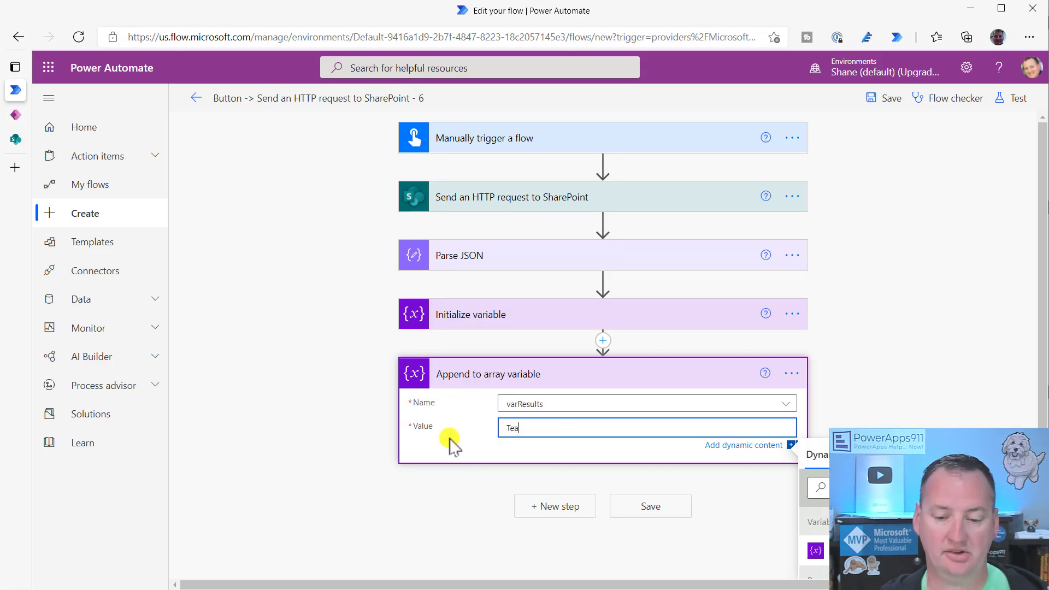
click(462, 421)
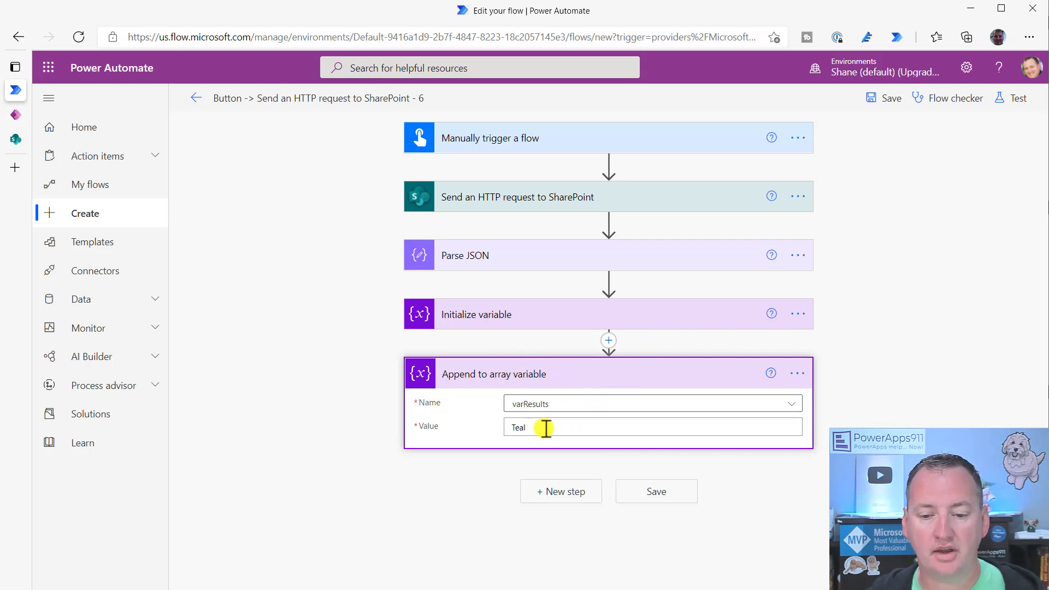
drag(543, 426, 452, 435)
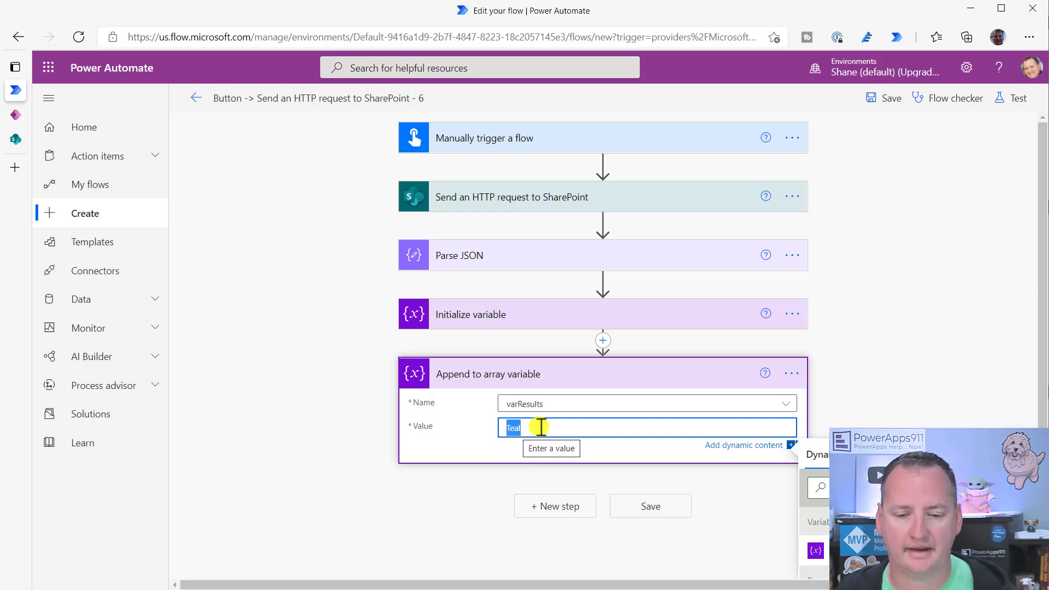
click(557, 454)
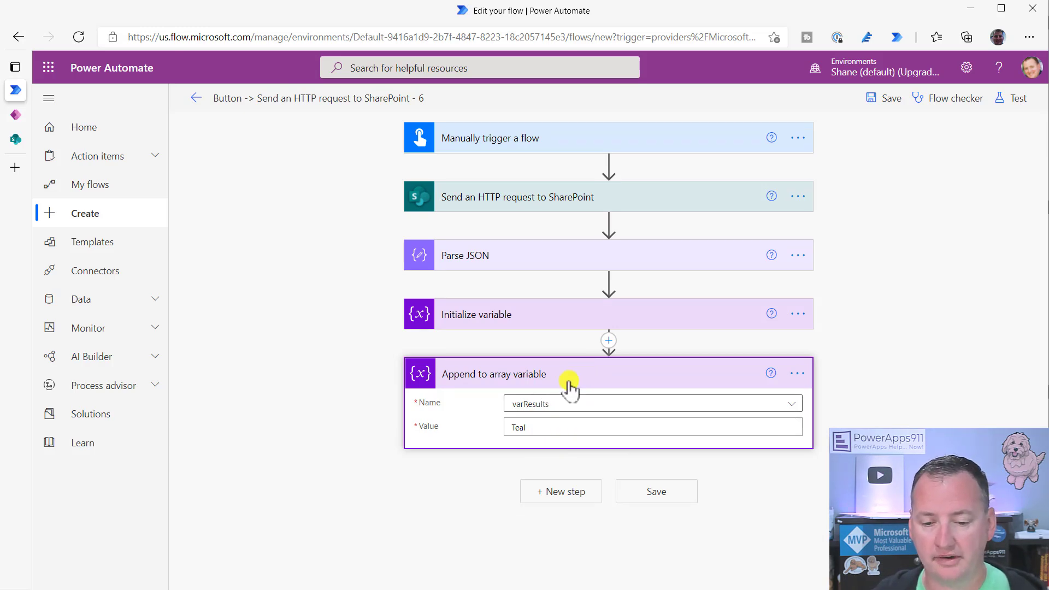
click(617, 373)
Step: Add a Compose data operation after Append to array variable with the varResults variable as its inputs
click(569, 429)
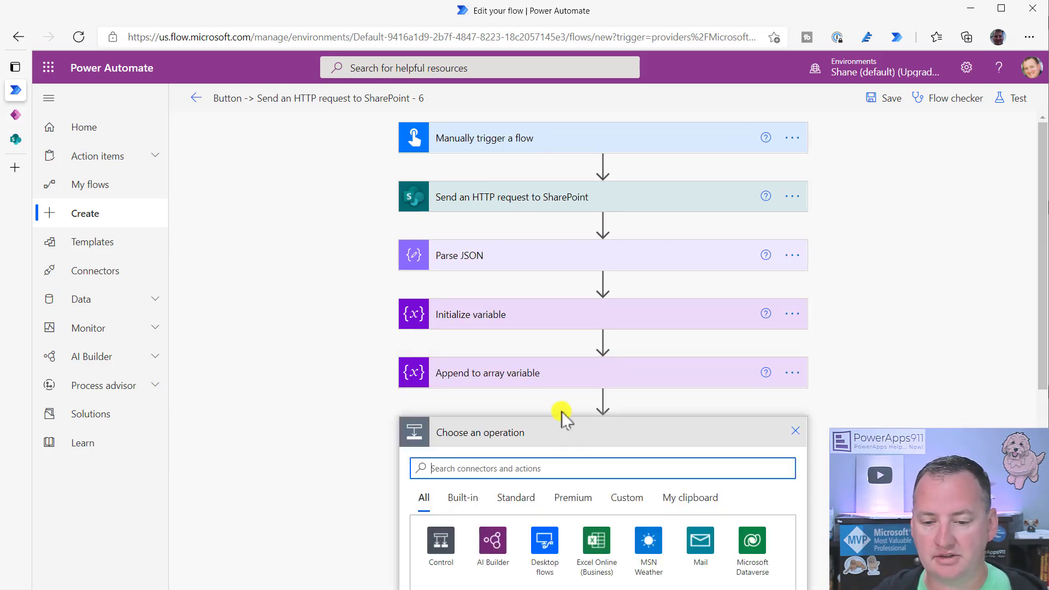
text(compose)
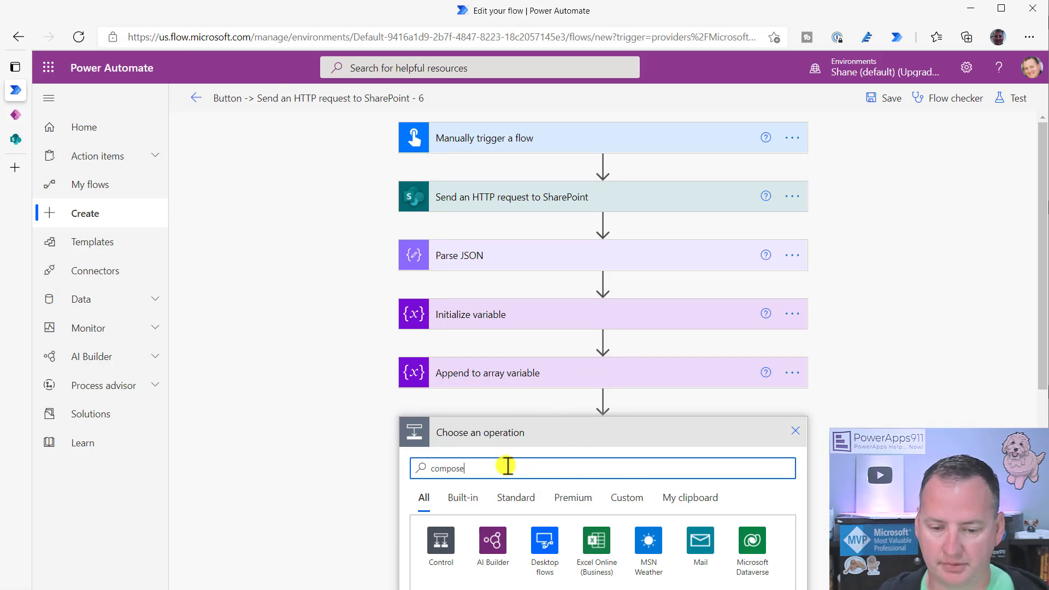
scroll(820, 305, down, 5)
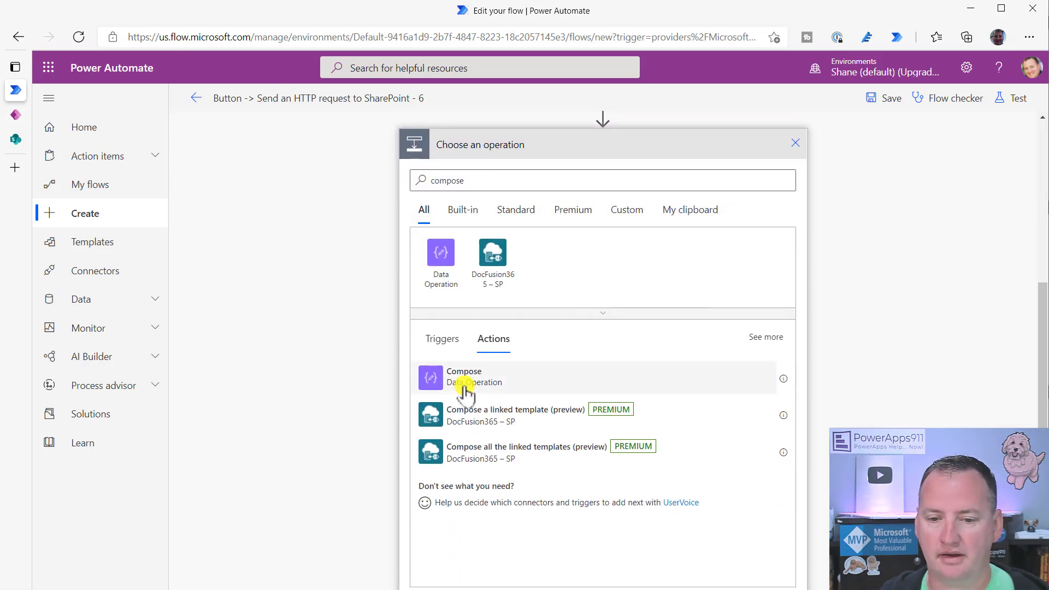
click(464, 383)
click(574, 462)
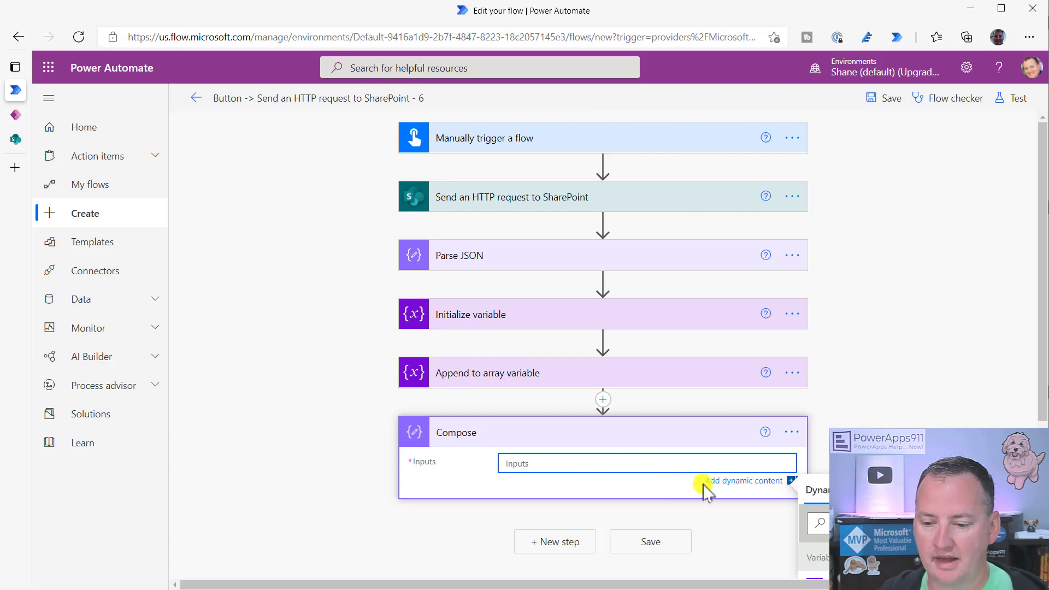
scroll(683, 483, down, 3)
click(817, 448)
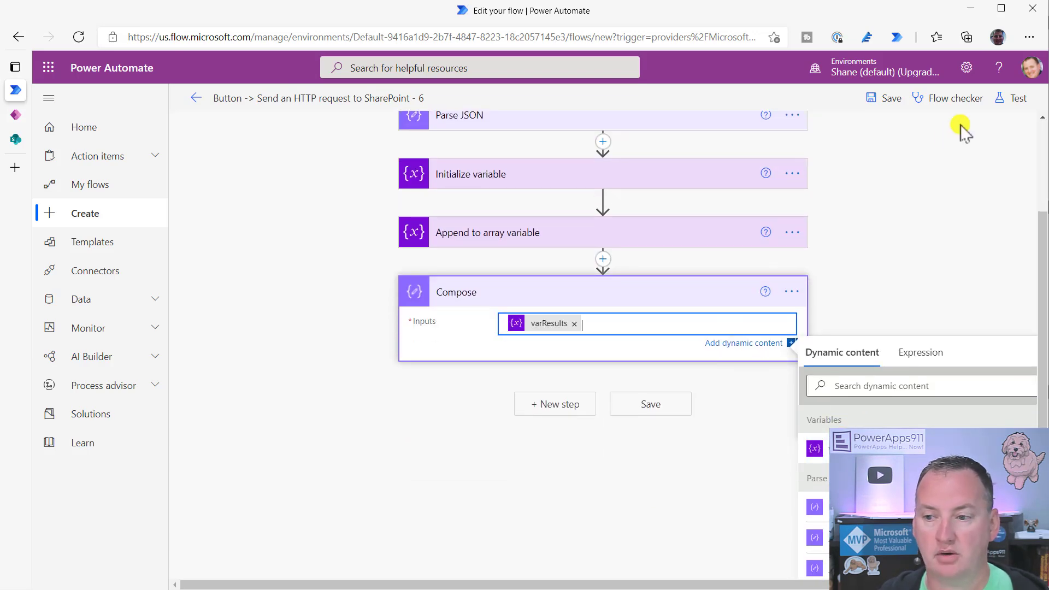
Step: Test the flow automatically with the most recent successful trigger run and examine the color list in the Compose inputs
click(1016, 100)
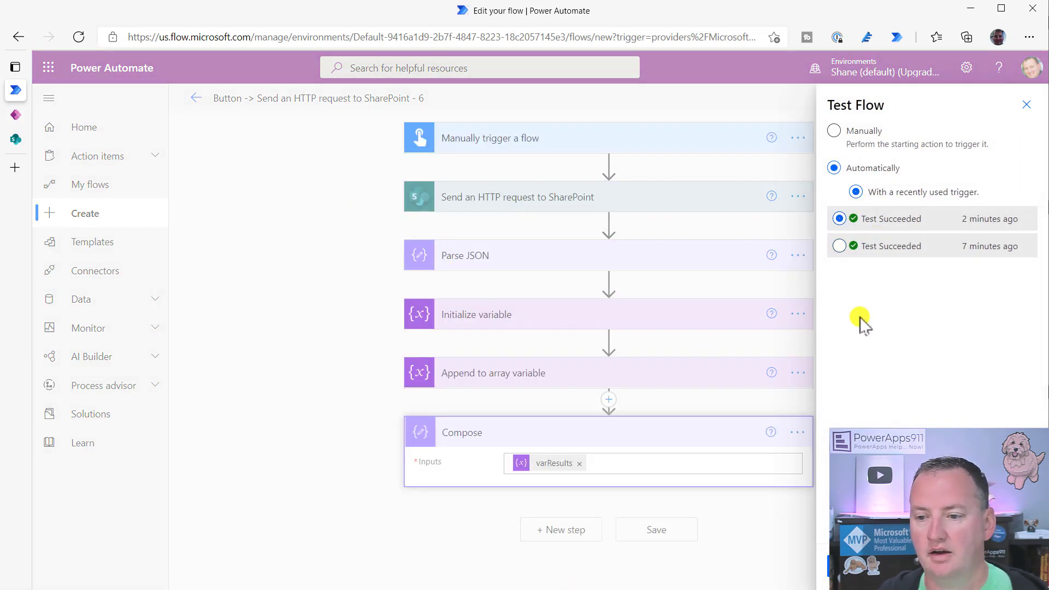
click(847, 568)
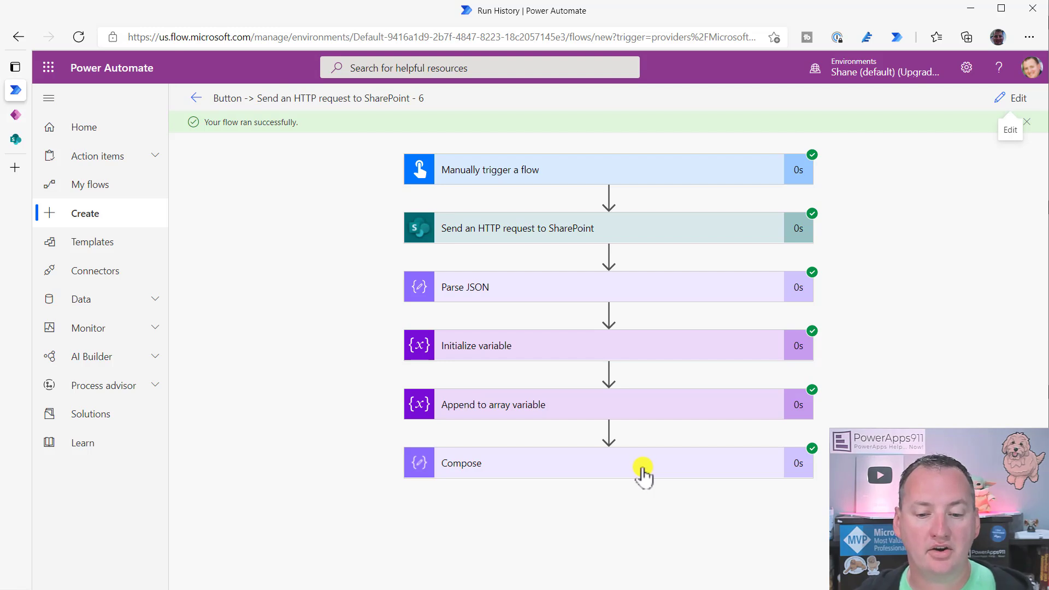
click(774, 462)
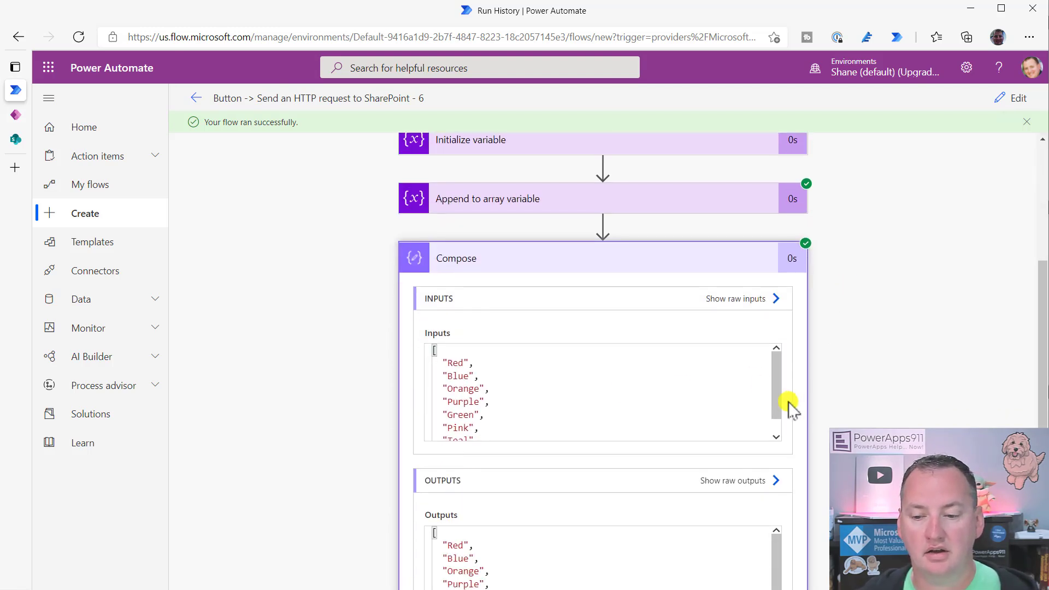
drag(777, 398, 771, 439)
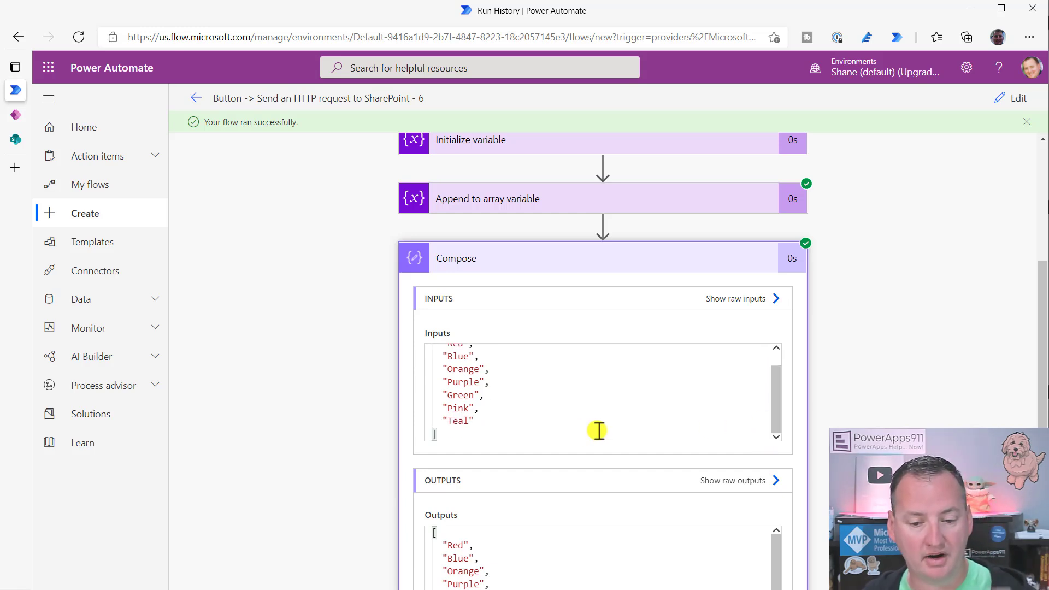
drag(481, 419, 446, 421)
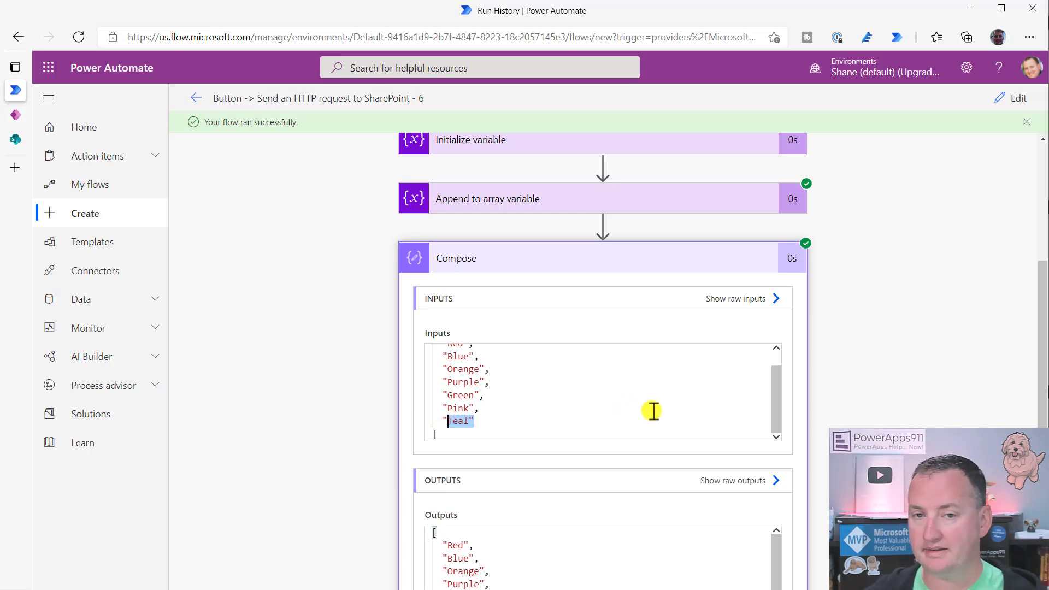
Step: Return the flow to editing and add a Send an HTTP request to SharePoint action after Compose
click(686, 260)
click(667, 268)
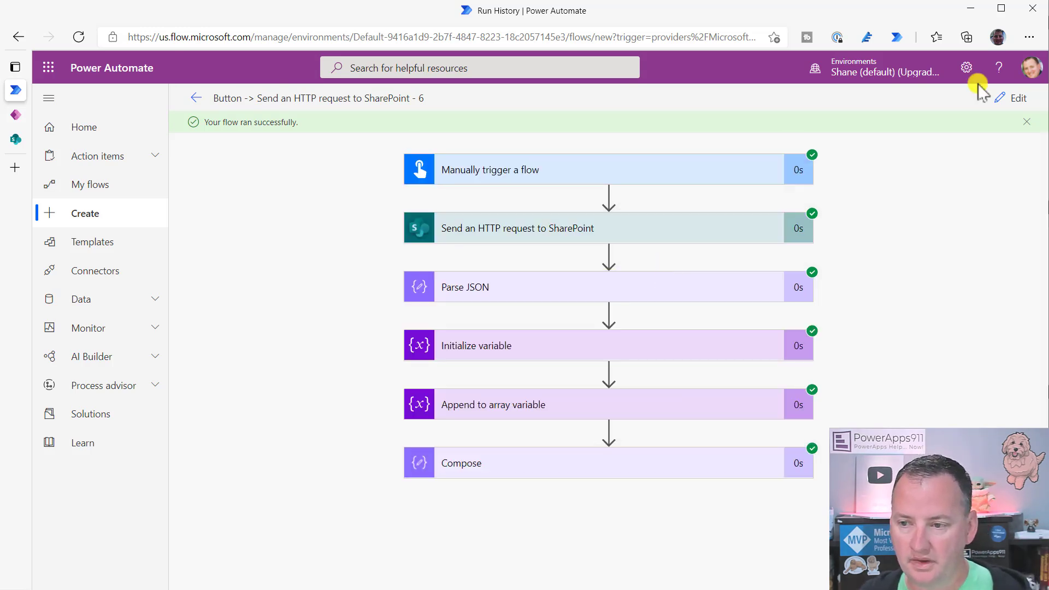
click(1017, 98)
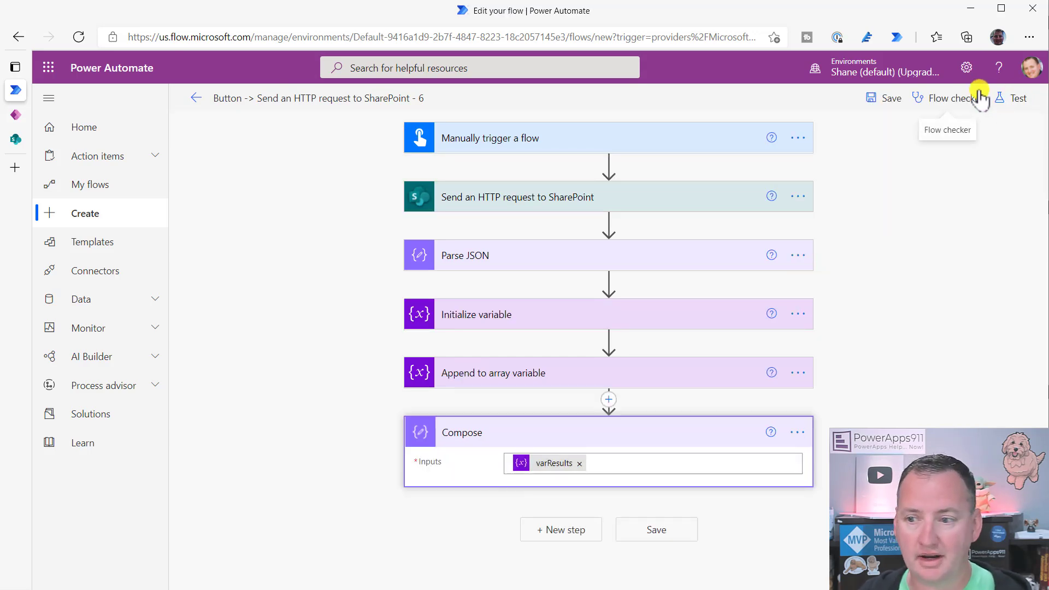
click(562, 530)
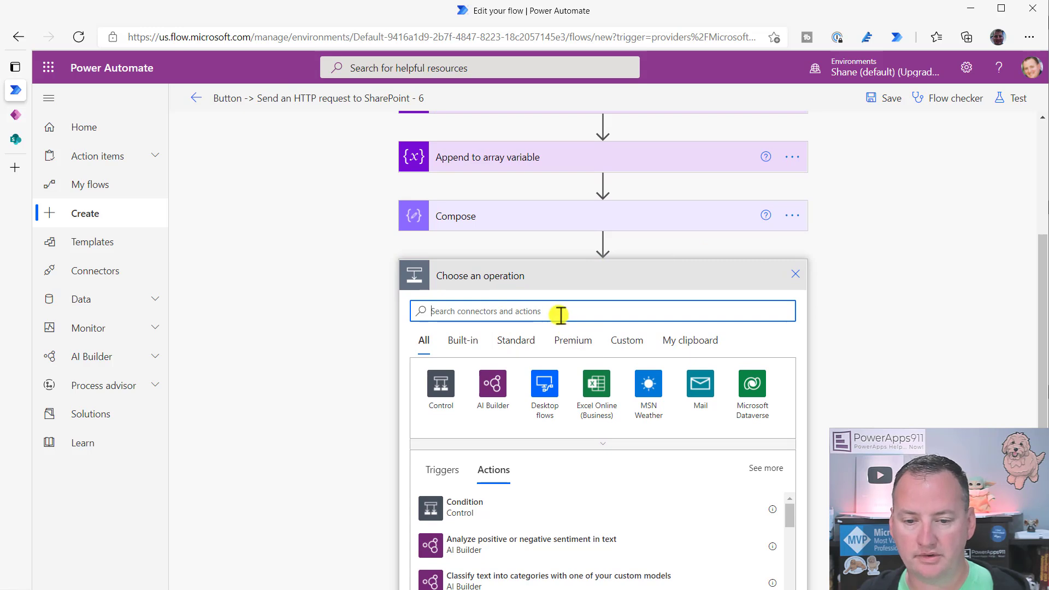
text(sharepoint)
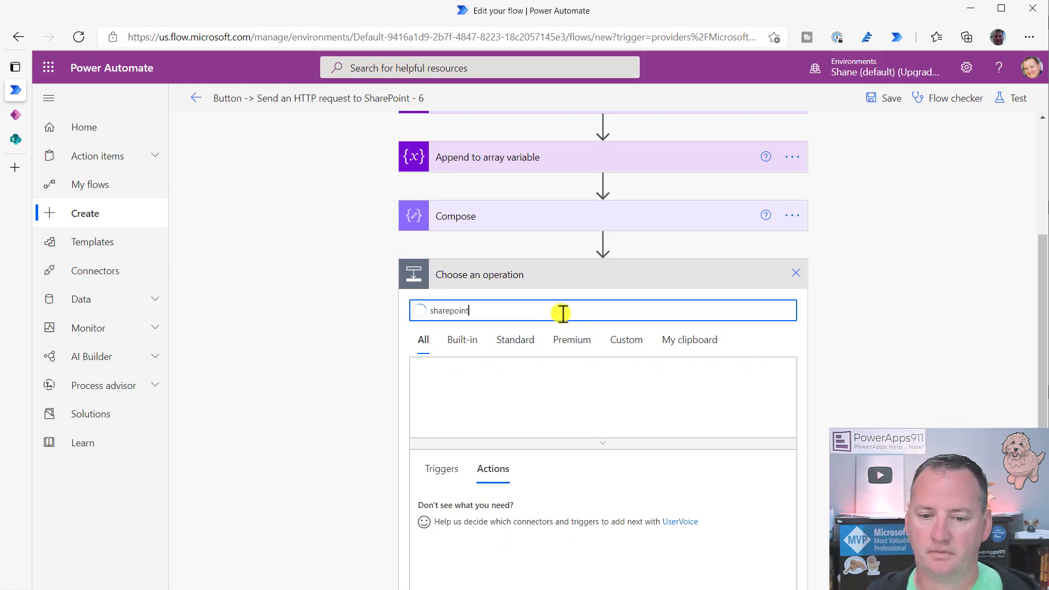
click(531, 511)
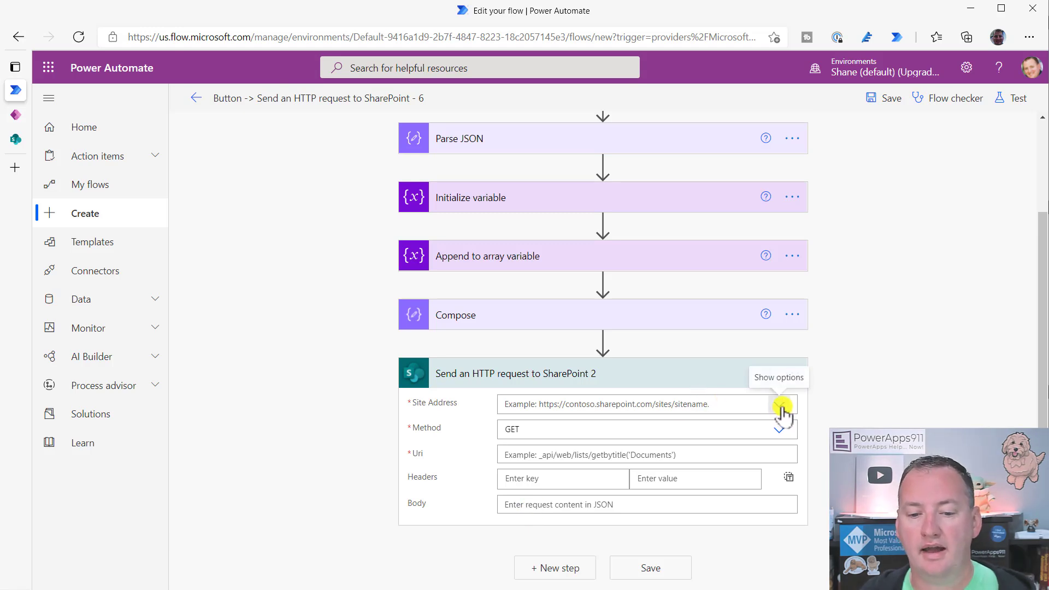
Step: Set the new SharePoint request's site address to PowerApps Videos and its method to POST, checking the first request's settings for reference
click(779, 405)
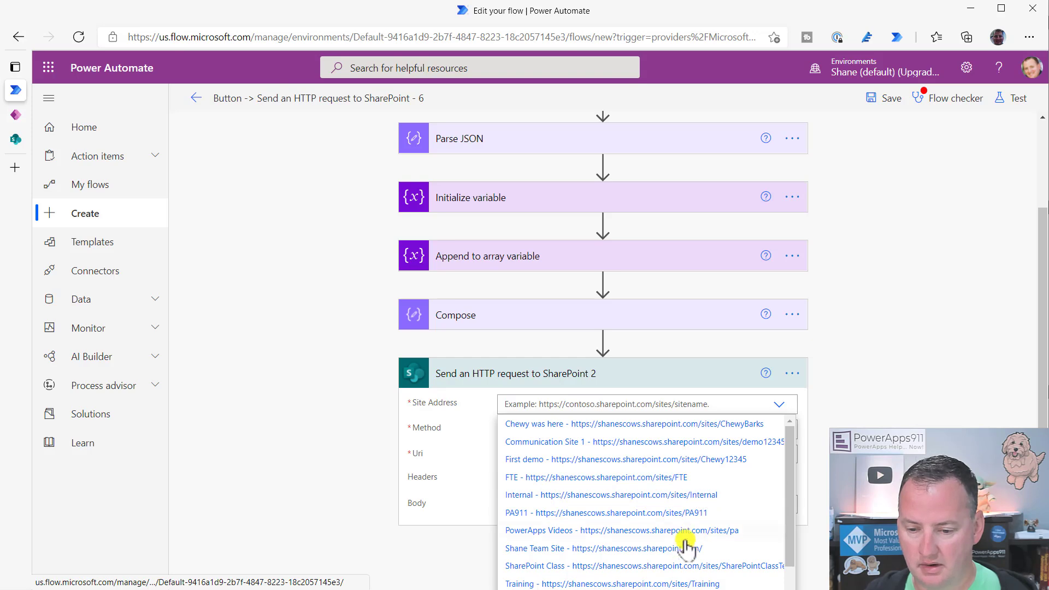
click(682, 532)
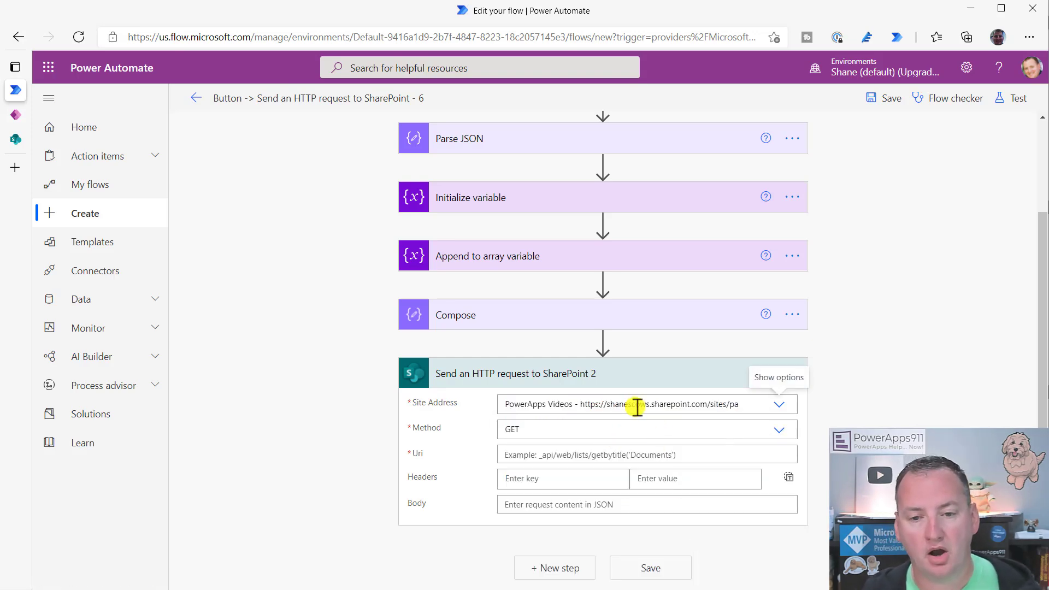
scroll(585, 216, up, 3)
click(591, 201)
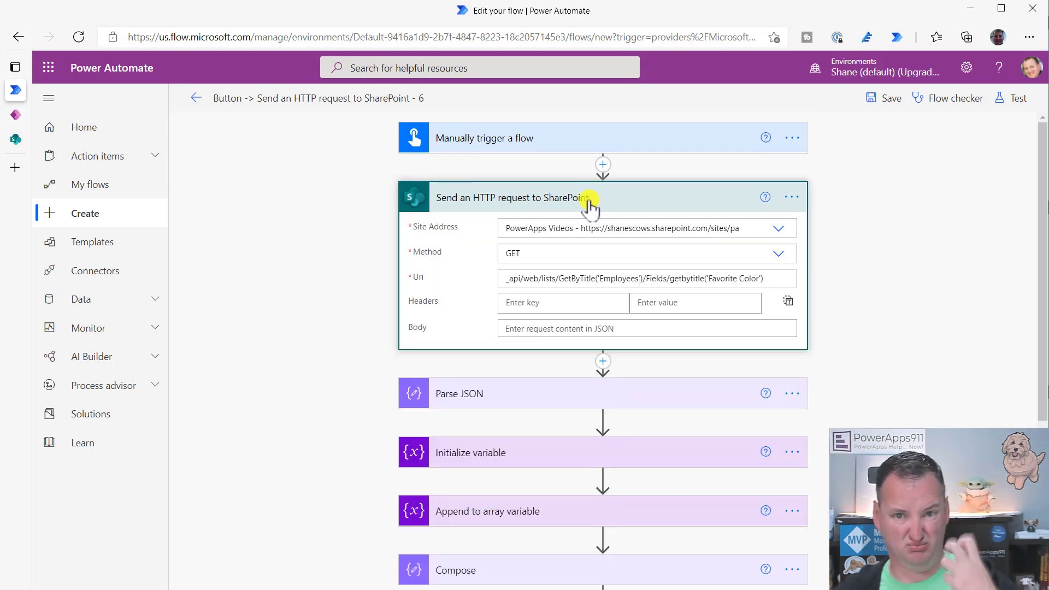
click(590, 207)
scroll(745, 387, down, 3)
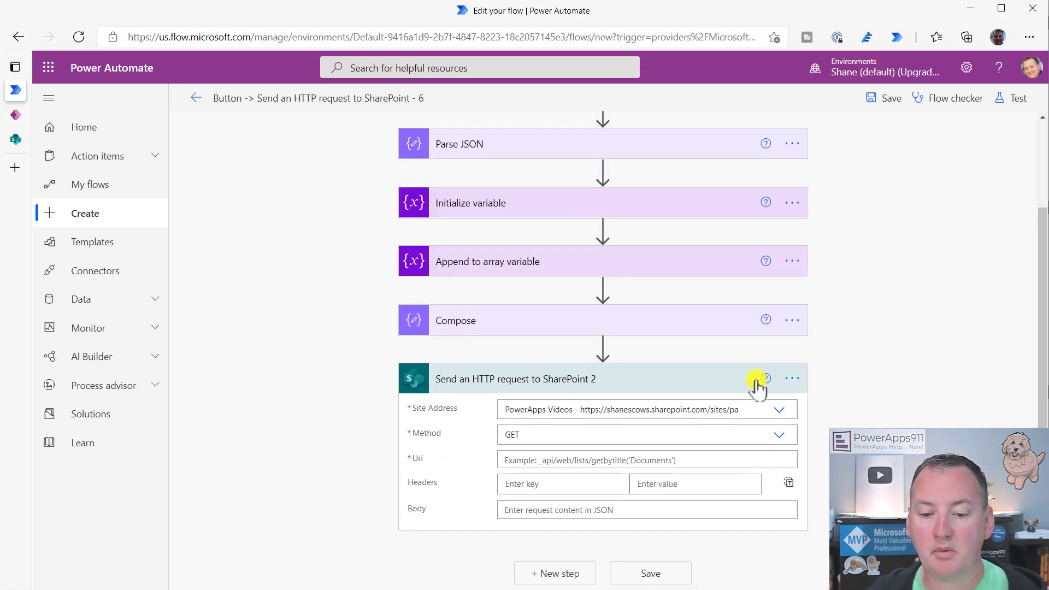
click(781, 429)
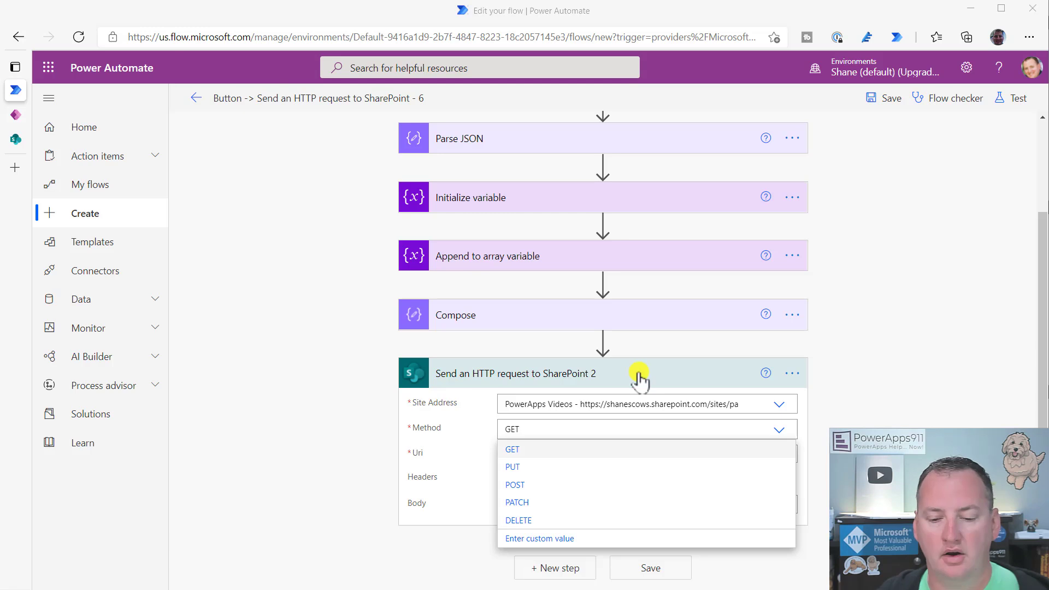
click(534, 486)
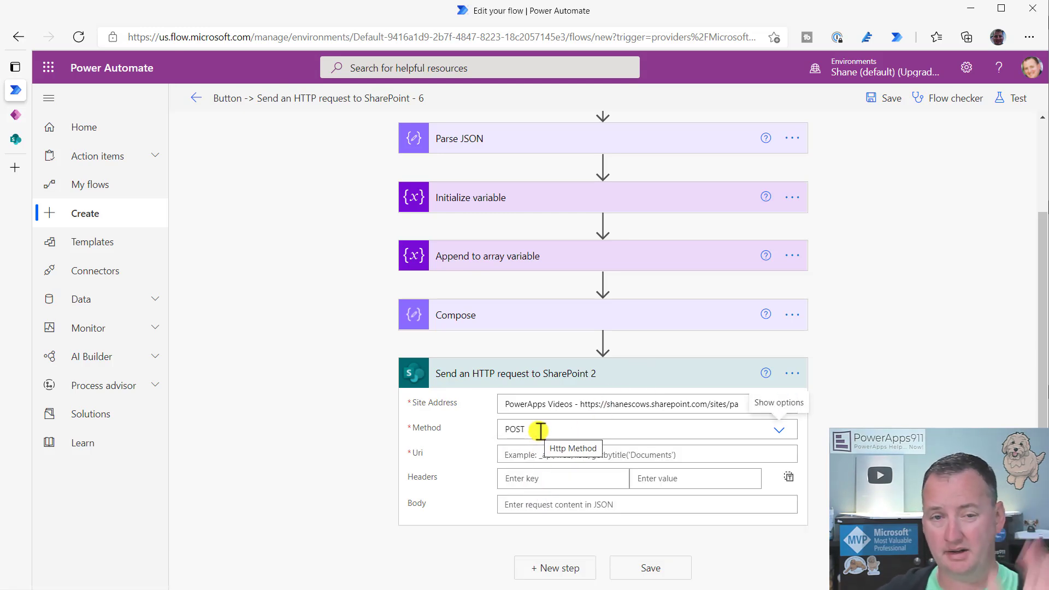
Step: Set the new request's Uri to _api/web/lists/GetByTitle('Employees')/Fields/getbytitle('Favorite Color')
click(718, 457)
text(_api/web/lists/GetByTitle('Employees')/Fields/getbytitle('Favorite Color'))
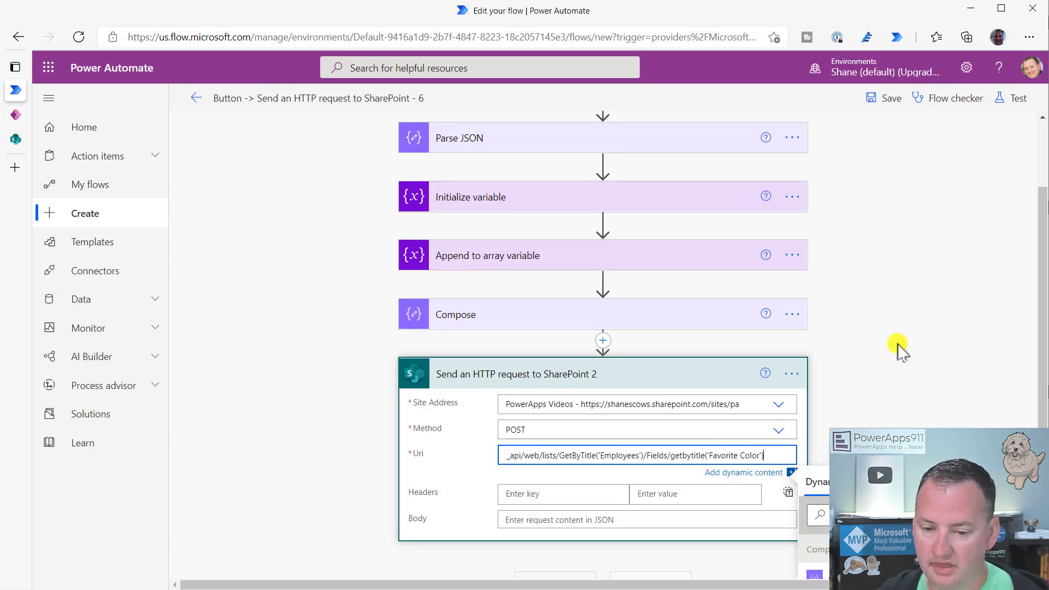
scroll(892, 353, down, 1)
scroll(604, 460, down, 1)
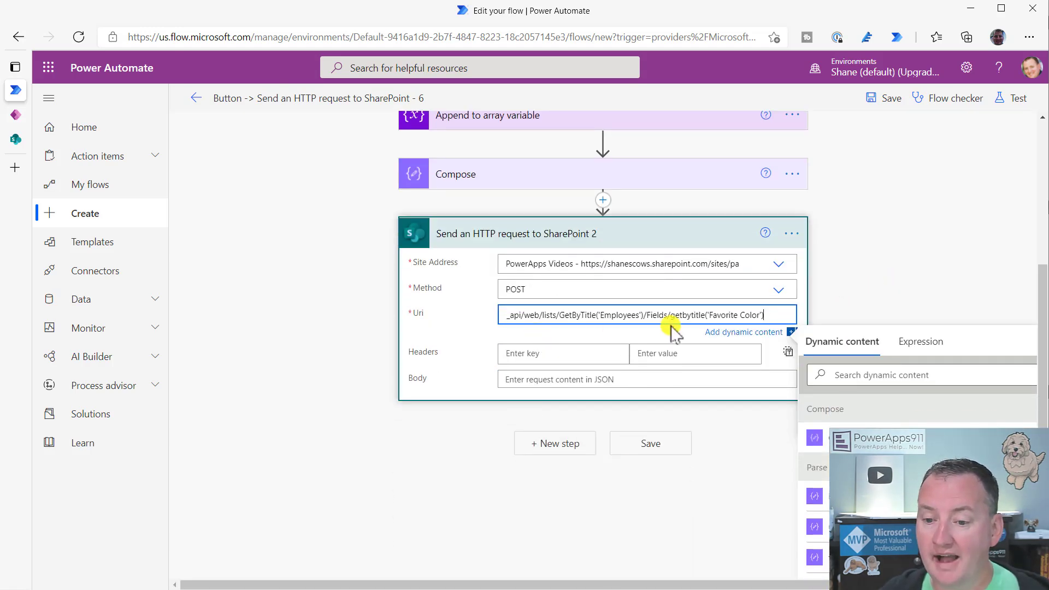
click(832, 278)
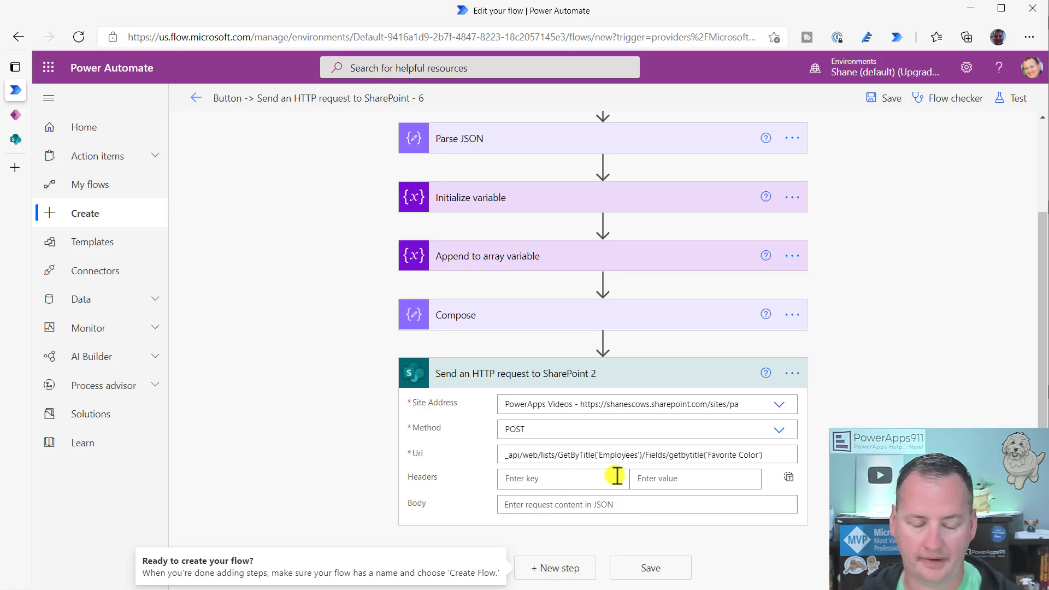
Step: Add a header to the POST request with key X-HTTP-Method and value MERGE
click(568, 482)
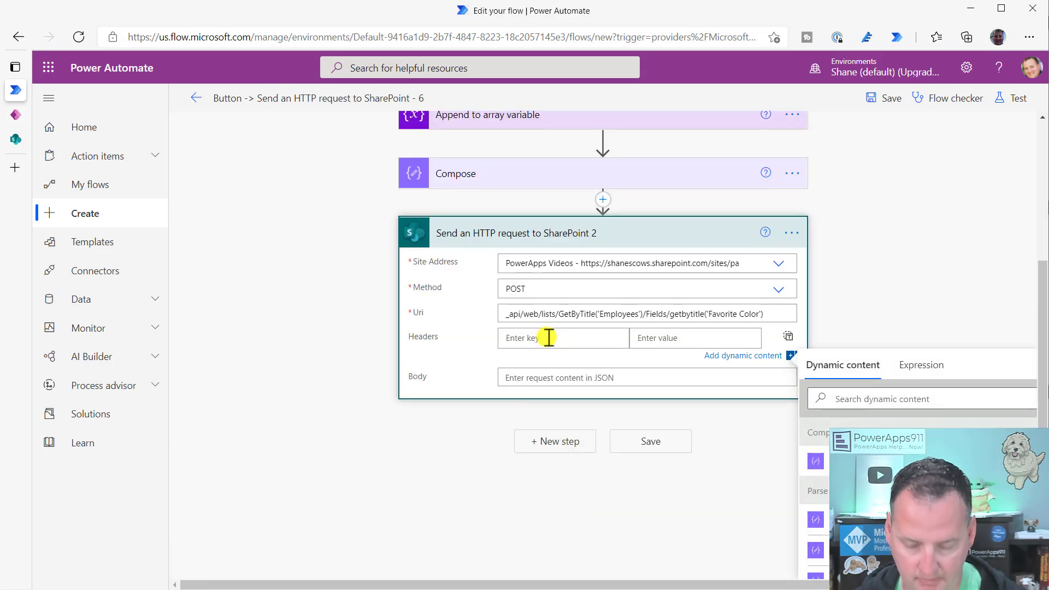
text(X-HTTP-Method)
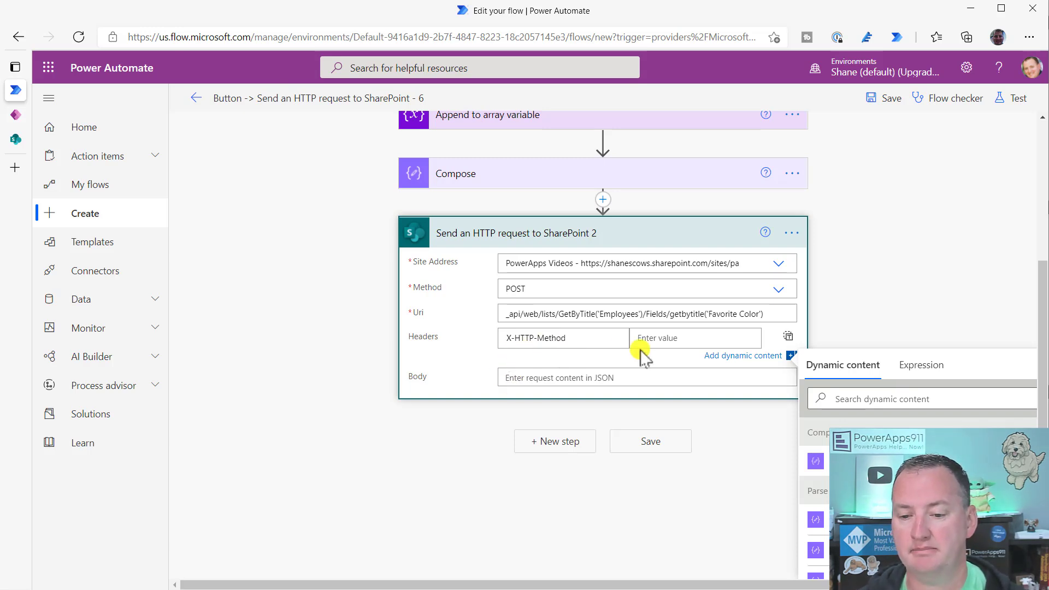
click(666, 340)
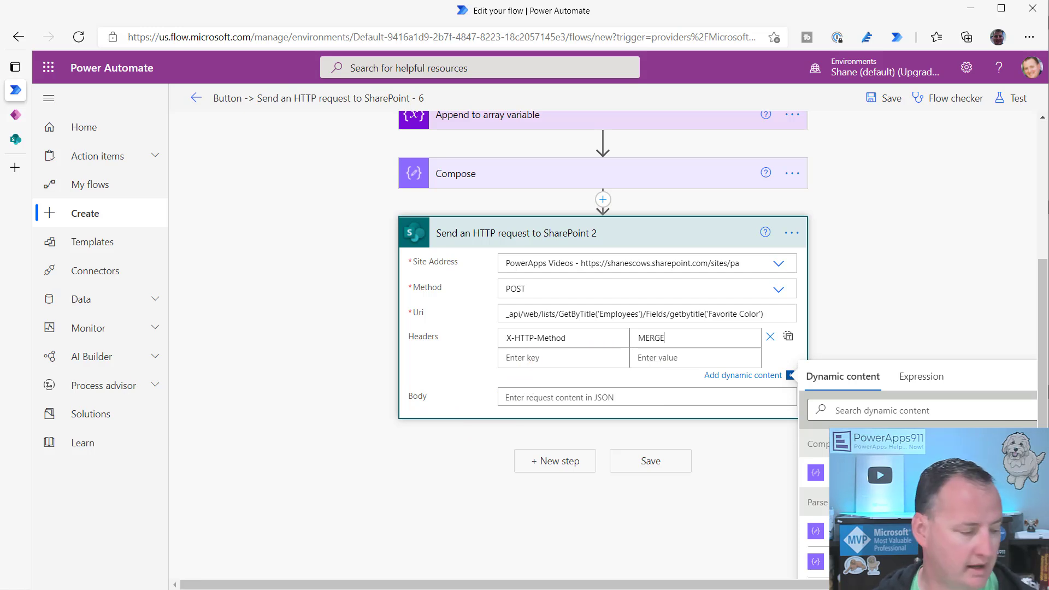
Step: Add Accept and Content-Type headers to the POST request, both with the value application/json;odata=verbose
click(594, 356)
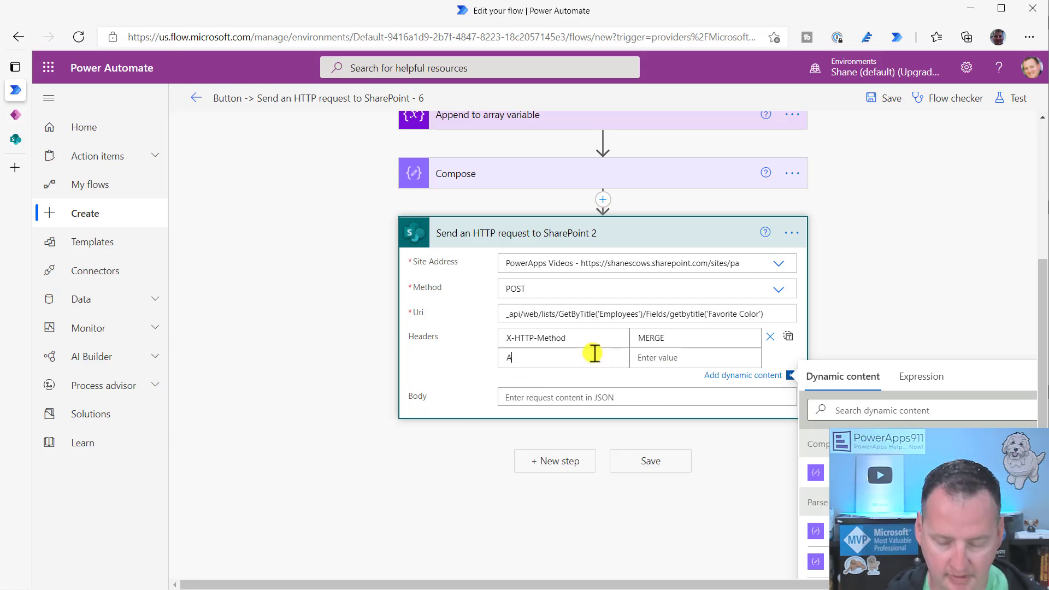
text(Accept)
key(Tab)
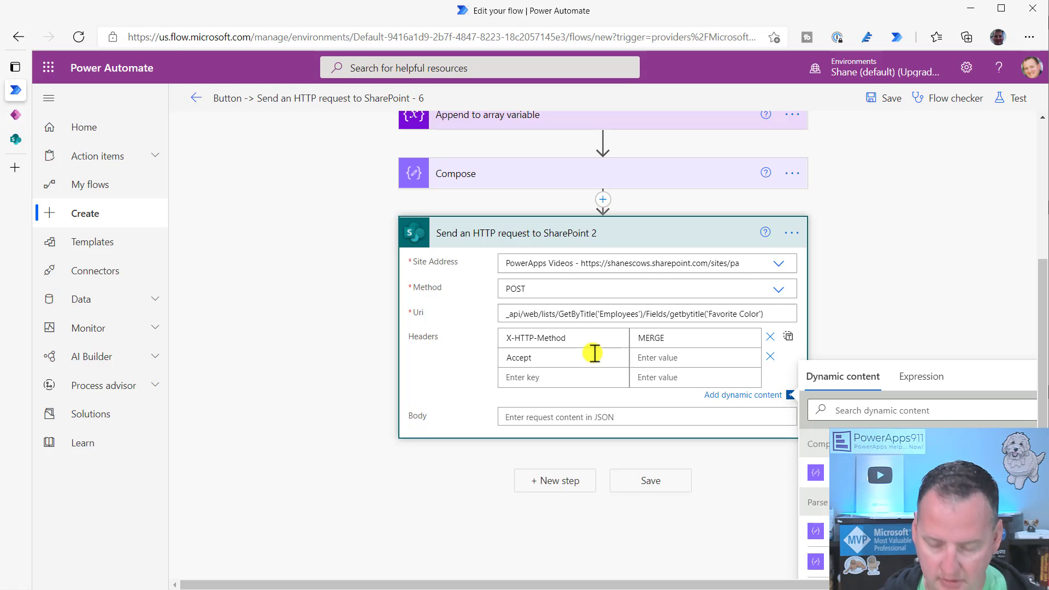
text(application/json;odata=verbose)
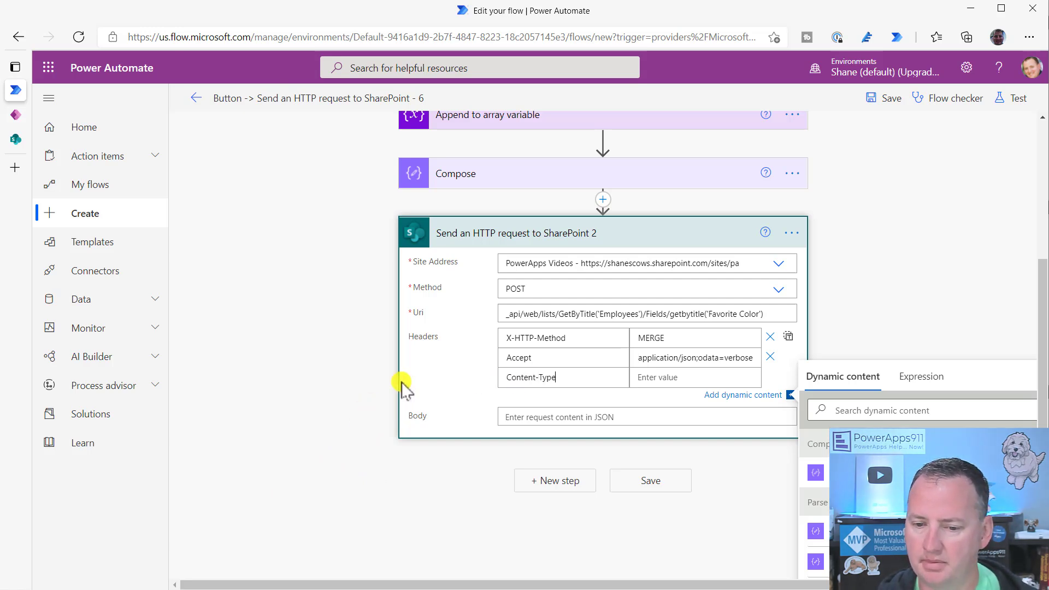
key(Tab)
text(application/json;odata=verbose)
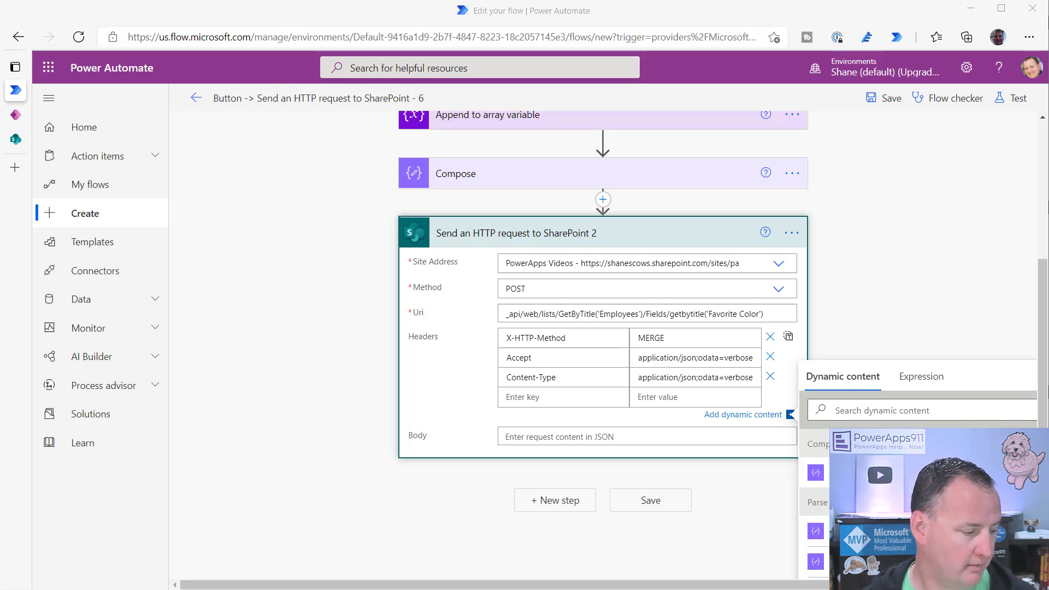
Step: Enter a JSON body with '__metadata' of type 'SP.FieldChoice' and 'Choices' containing 'results' without a value
click(562, 437)
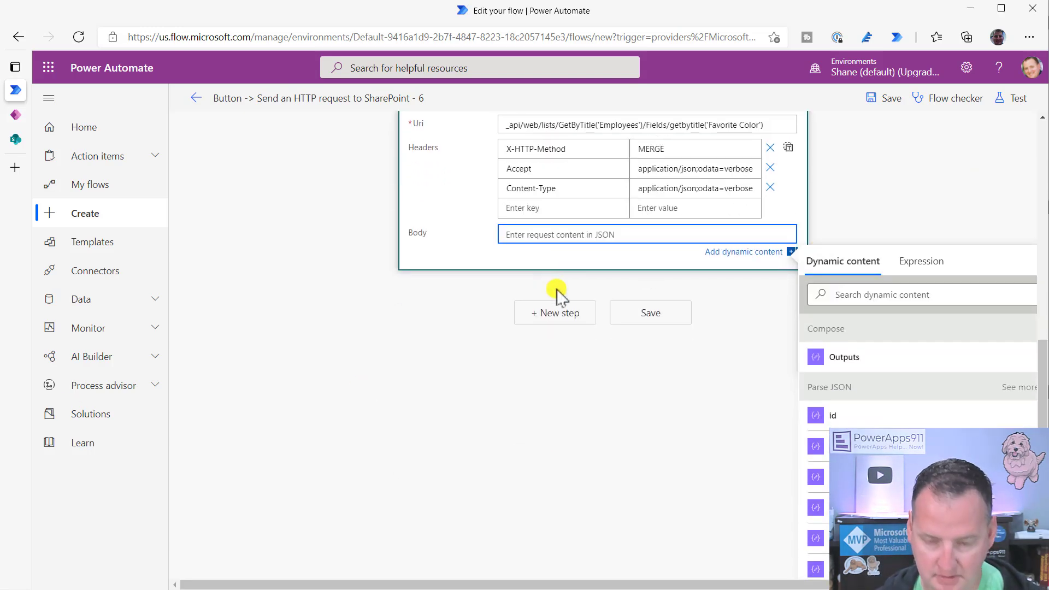
text({ '__metadata':    { 'type': 'SP.FieldChoice' },    'Choices': { 'results':  } })
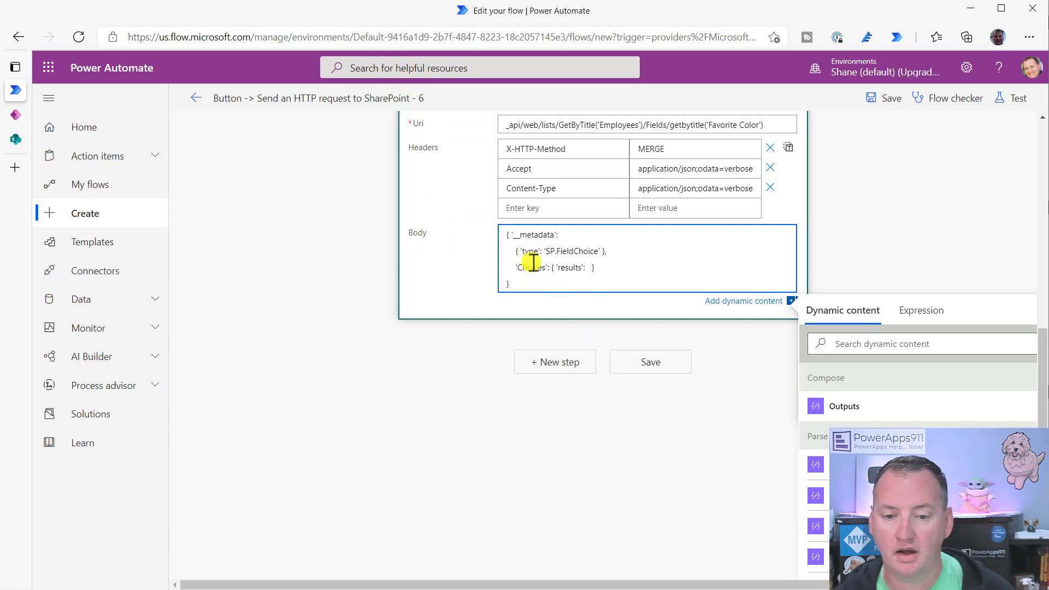
drag(514, 239, 520, 240)
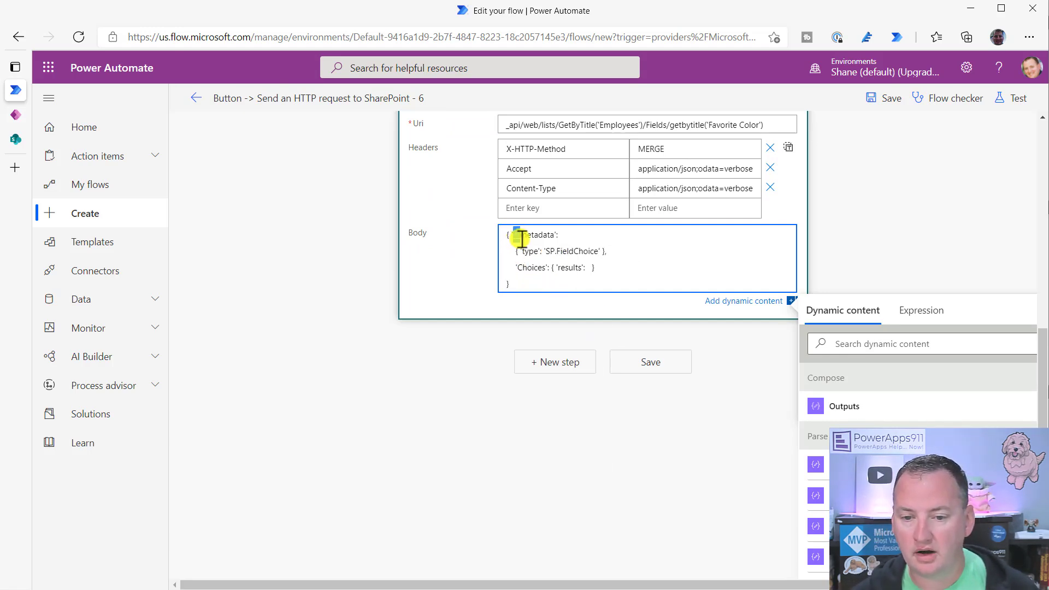
click(626, 233)
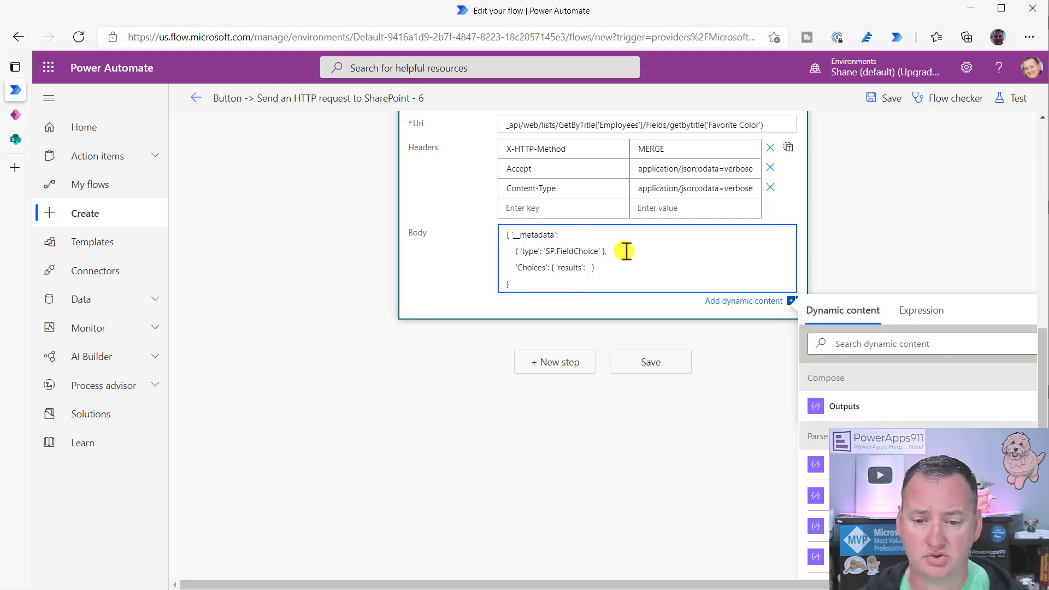
click(590, 269)
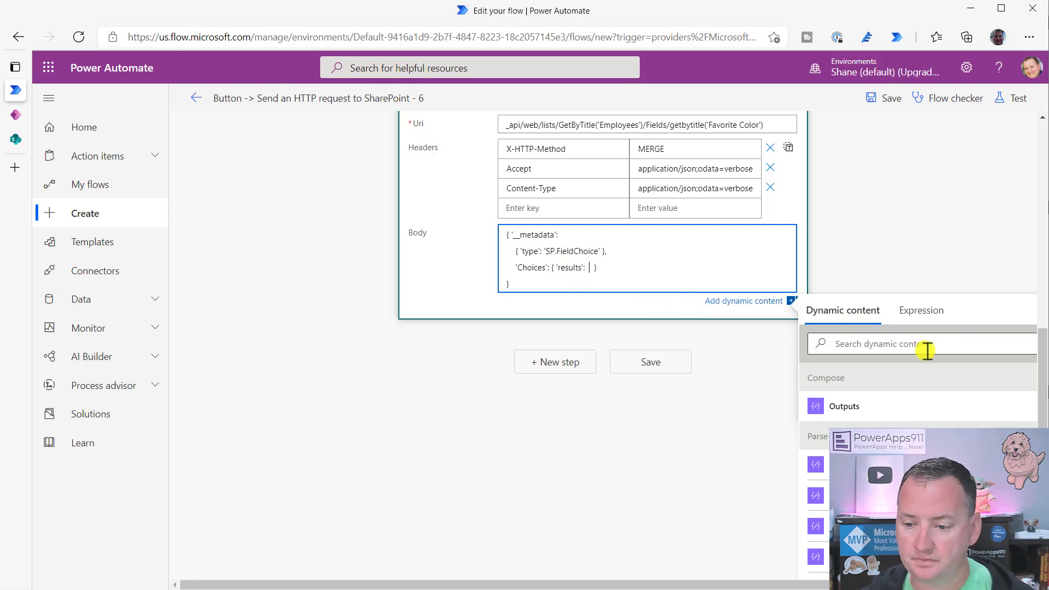
click(909, 341)
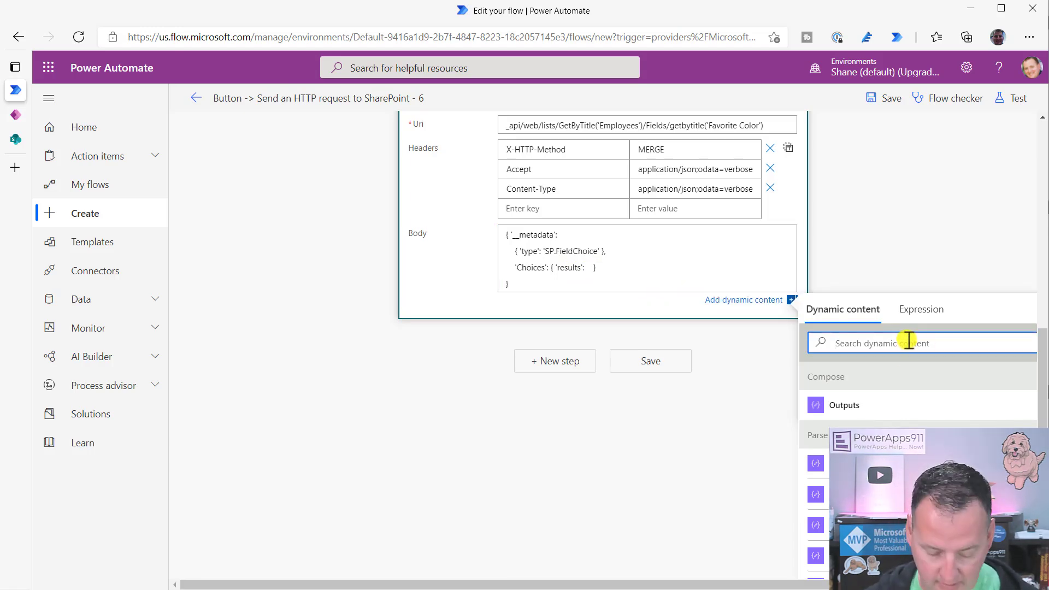
text(comp)
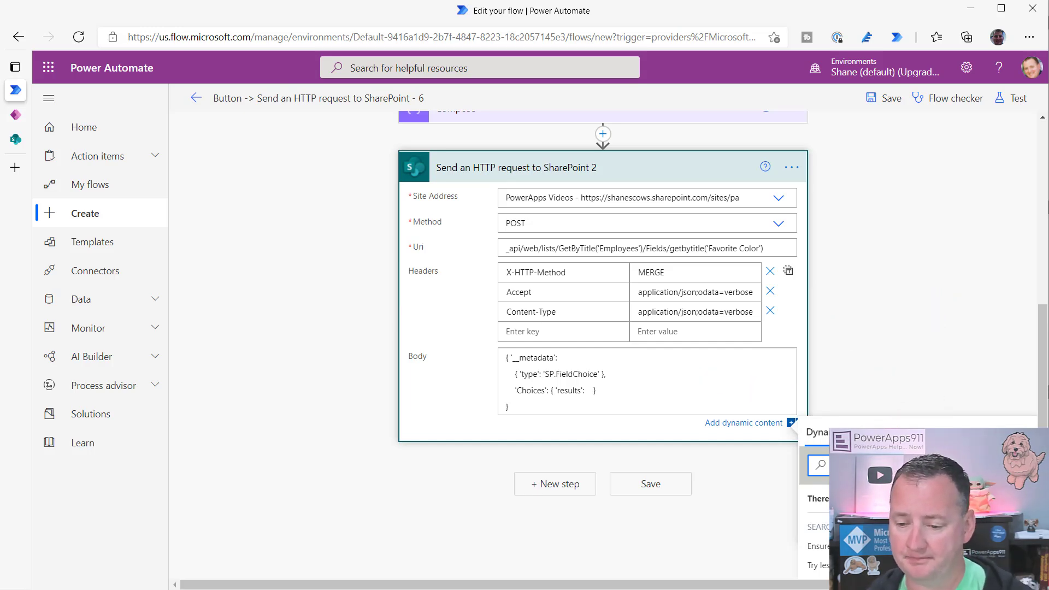
scroll(602, 355, down, 2)
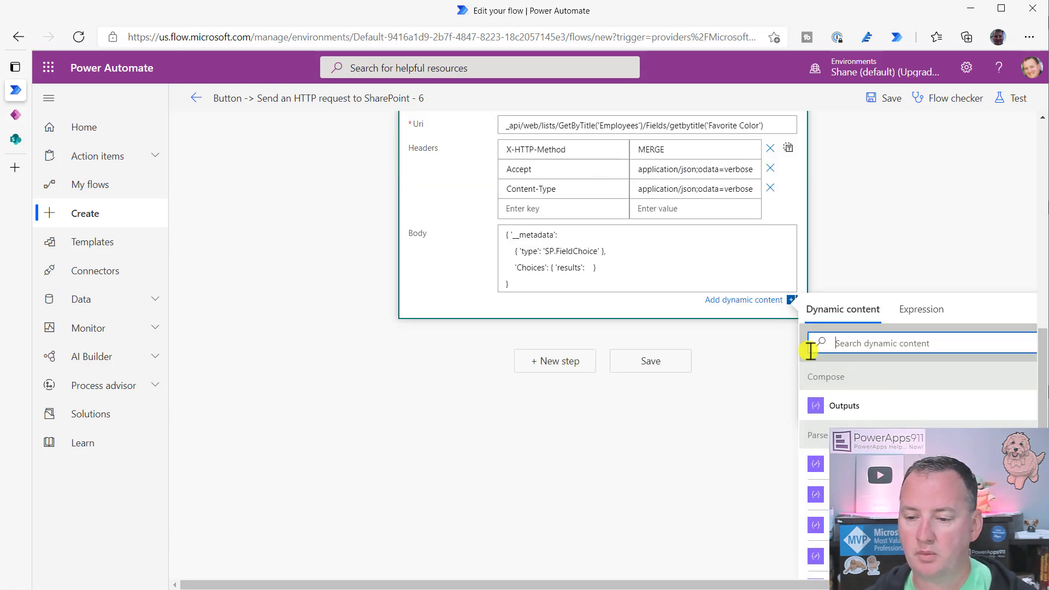
click(588, 267)
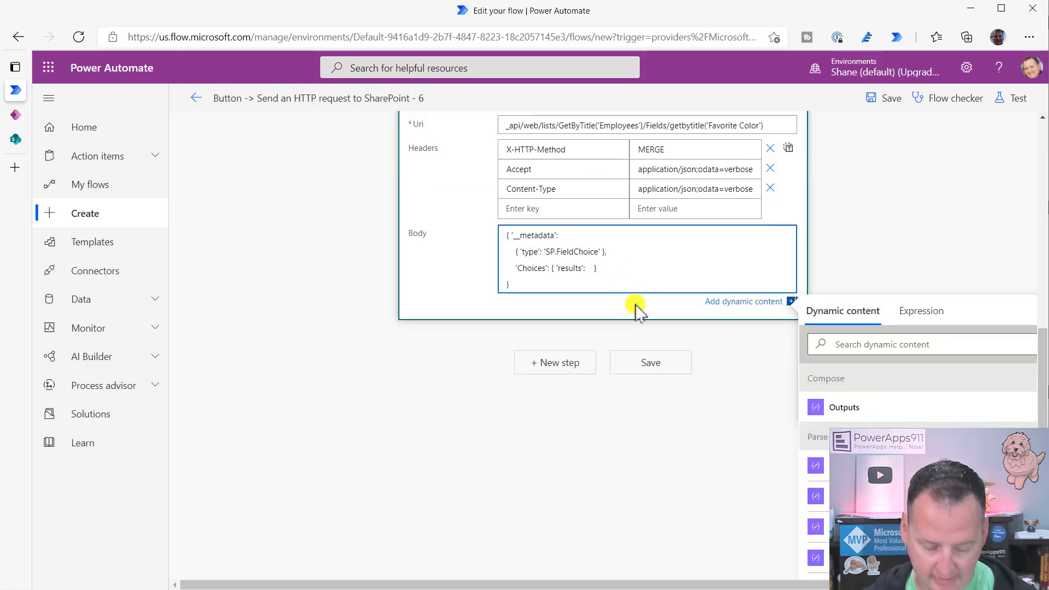
Step: Copy the varResults variable from the Compose inputs and paste it as the 'results' value in the POST request's body
scroll(664, 306, up, 4)
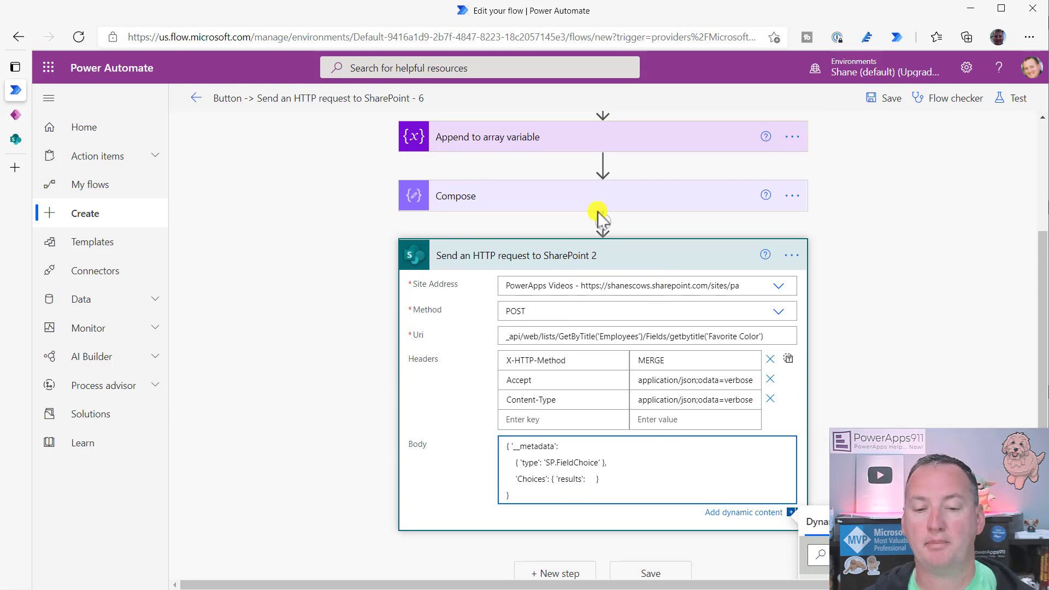
click(602, 194)
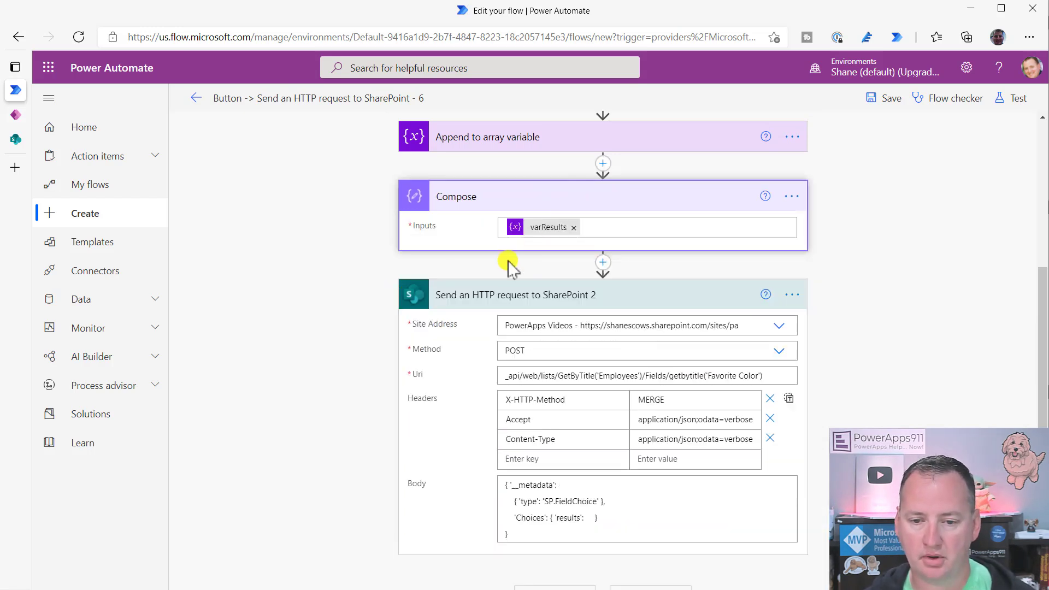
click(548, 228)
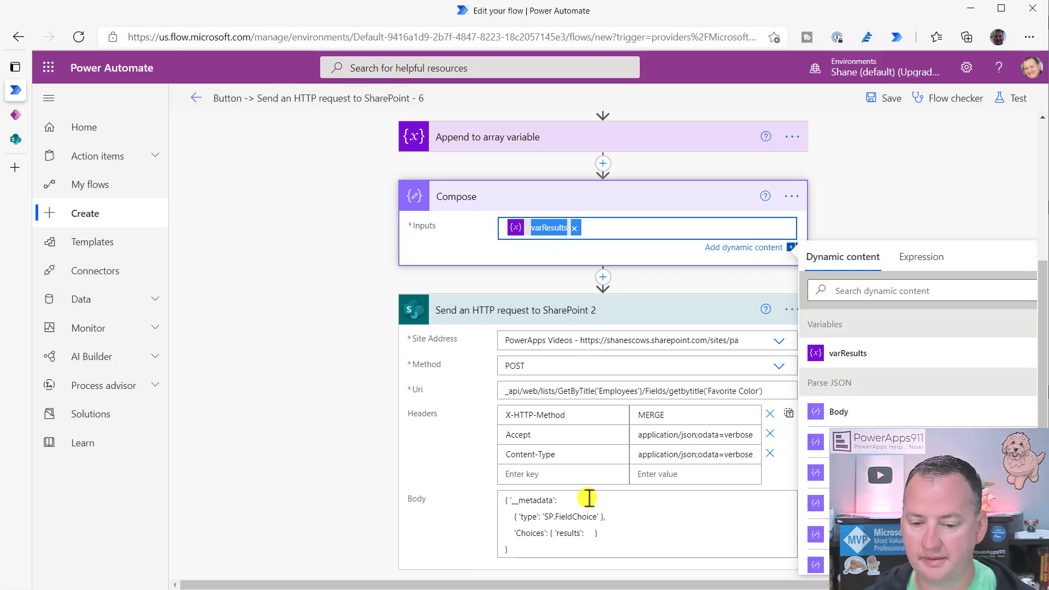
click(594, 534)
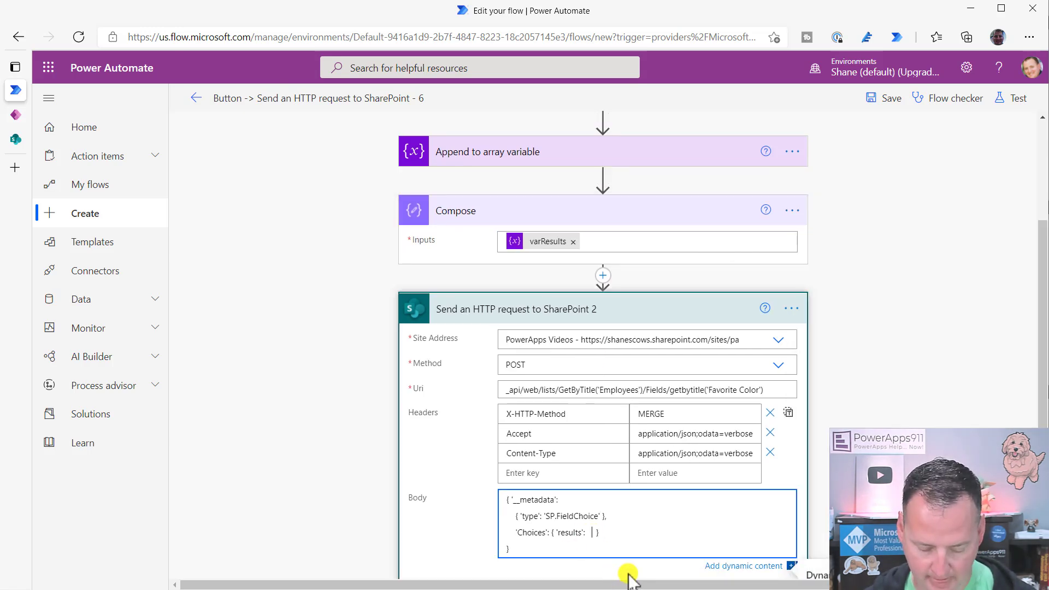
key(ctrl+v)
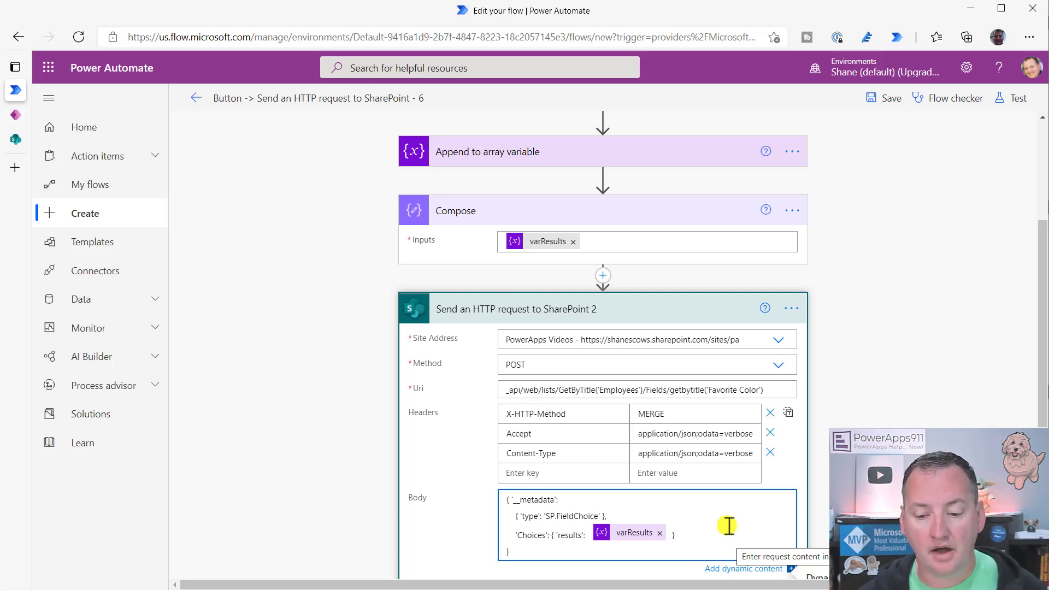
Step: Try the Compose step's Outputs in place of varResults as the 'results' value in the POST request's body
scroll(715, 436, down, 3)
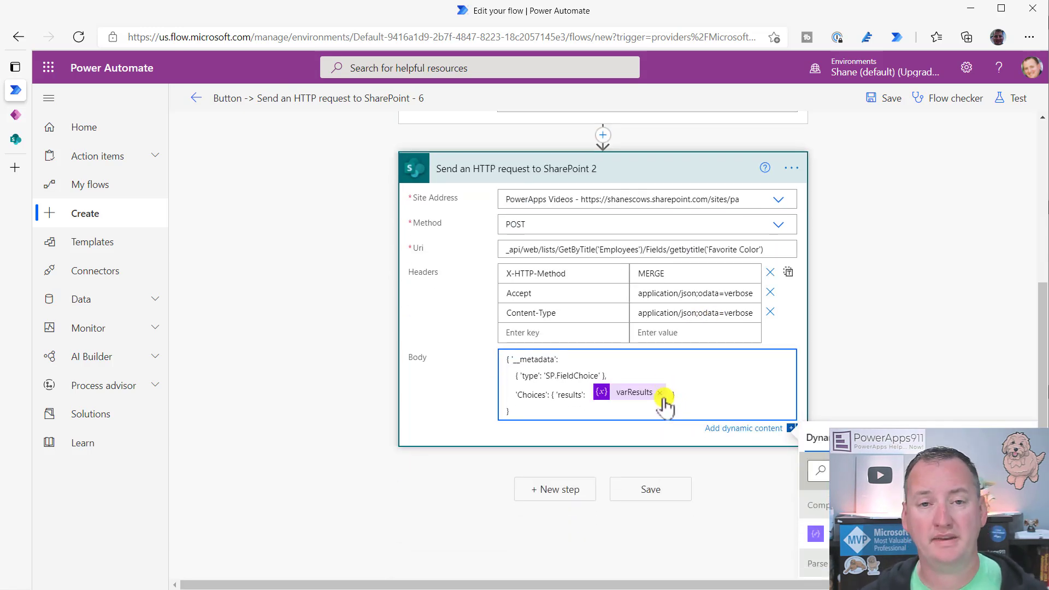
scroll(662, 396, up, 3)
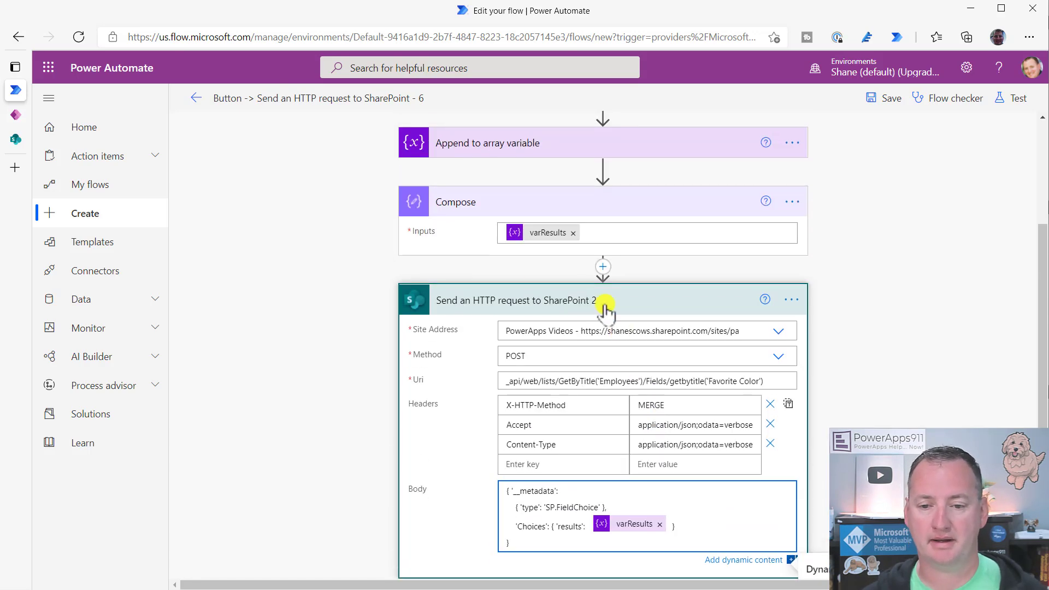
scroll(658, 397, down, 3)
click(663, 393)
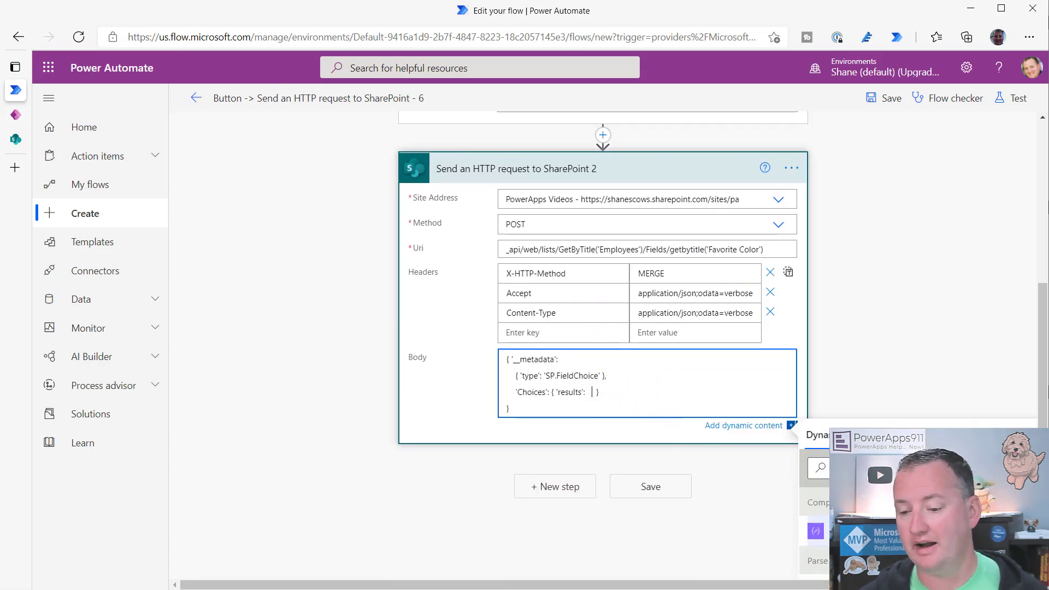
click(853, 531)
scroll(693, 402, up, 1)
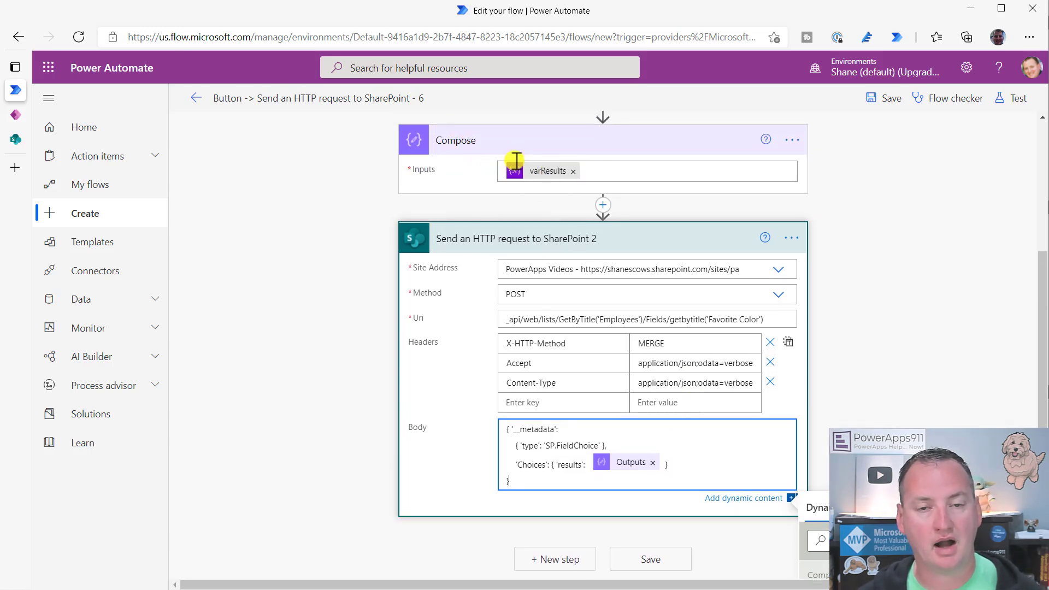
Step: Remove the Compose Outputs from the POST request's body and paste varResults back as the 'results' value
click(653, 463)
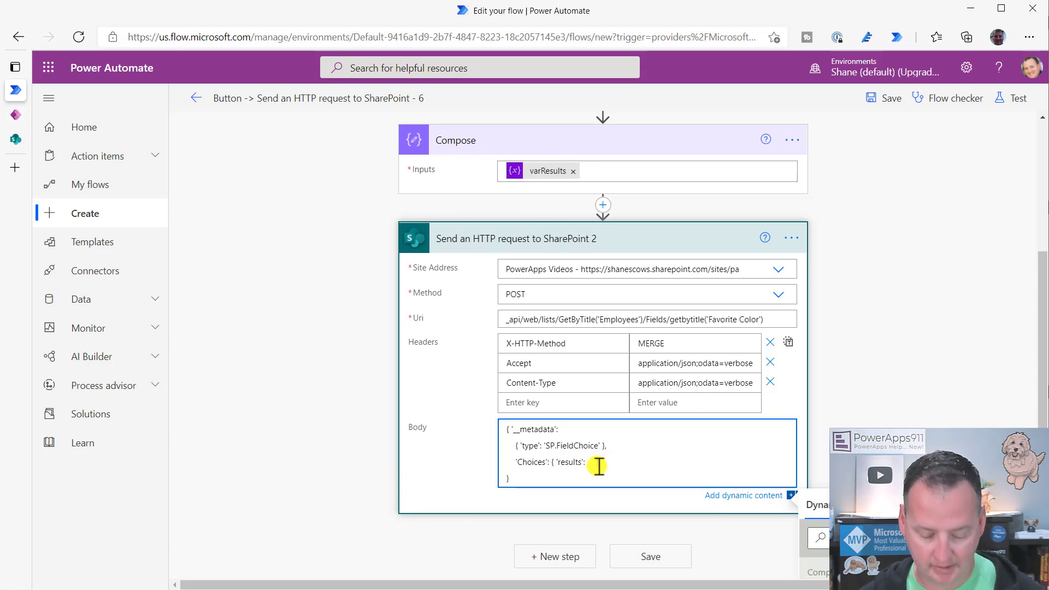
key(ctrl+v)
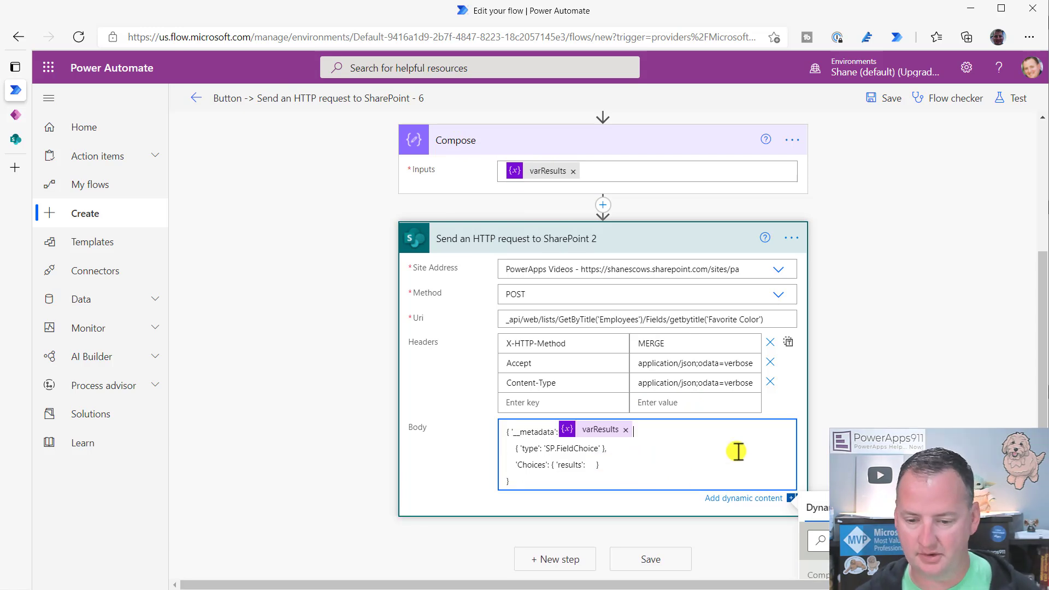
click(626, 431)
click(593, 461)
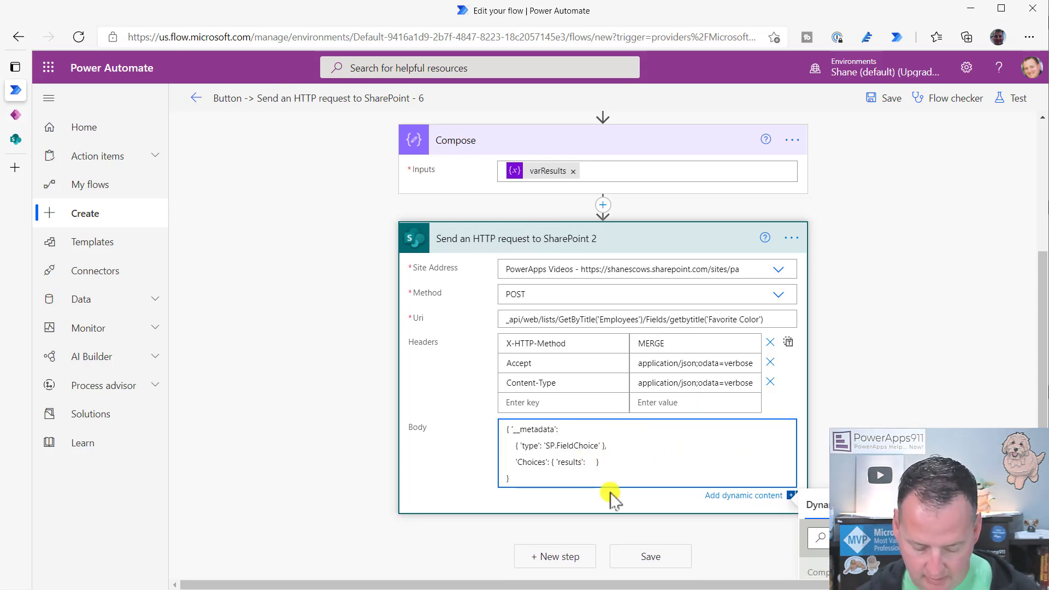
key(ctrl+v)
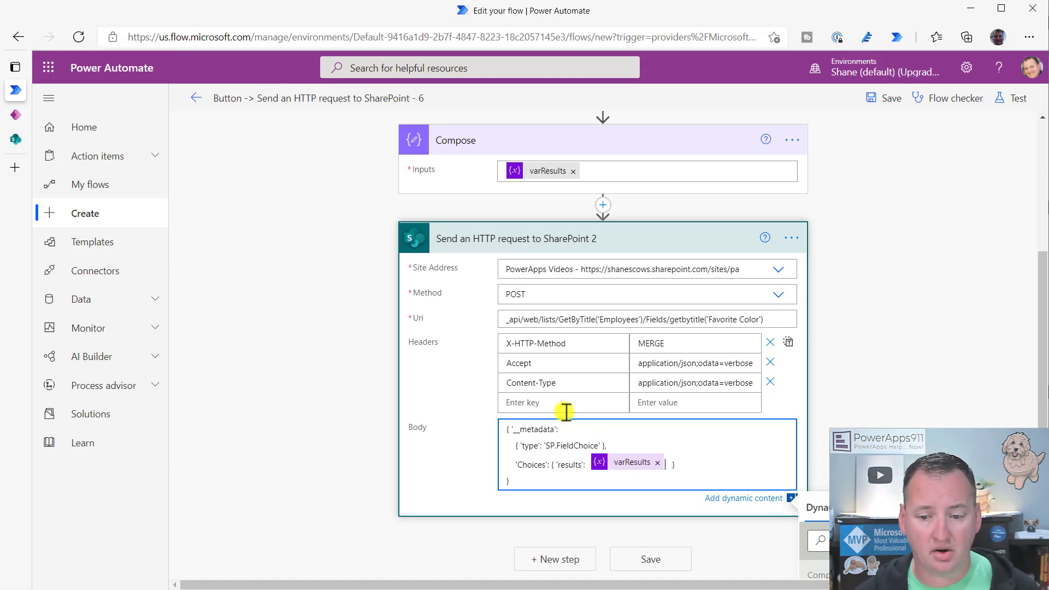
Step: Check the value in Append to array variable, and test the flow automatically with the most recently used trigger
scroll(612, 278, up, 5)
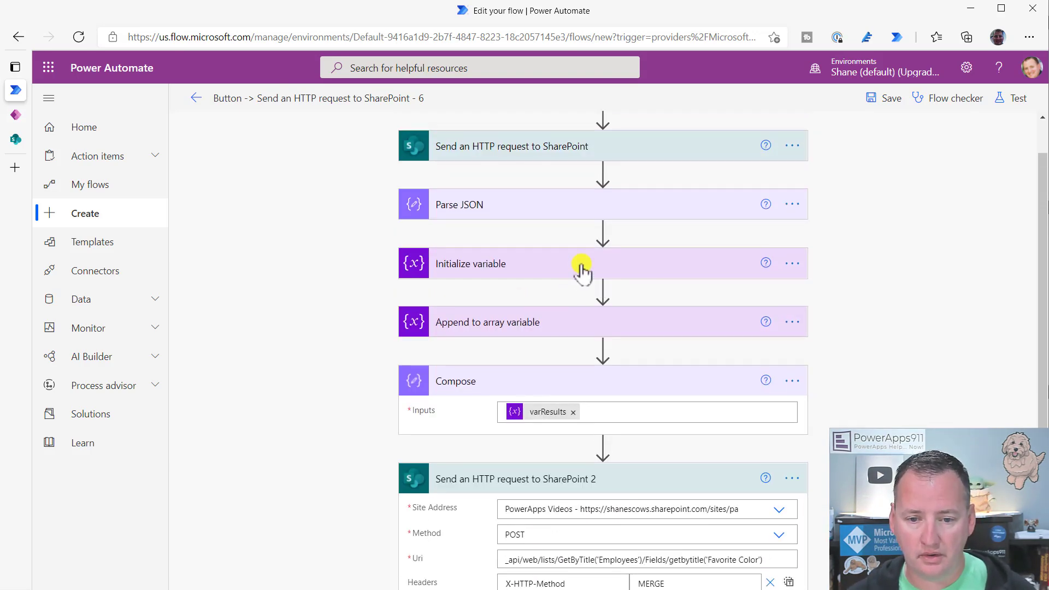
click(576, 326)
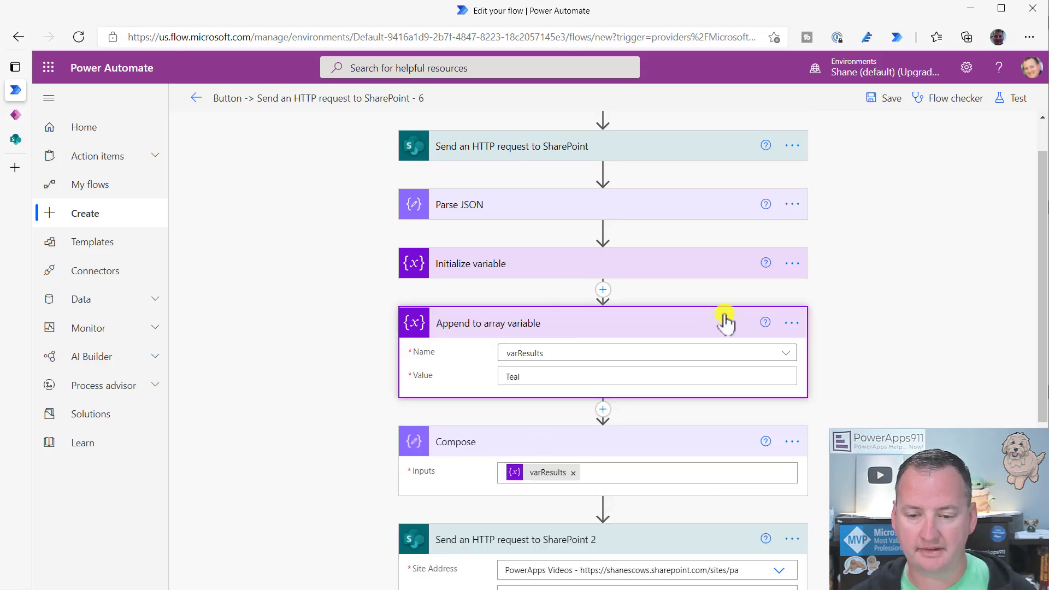
click(618, 327)
click(1012, 98)
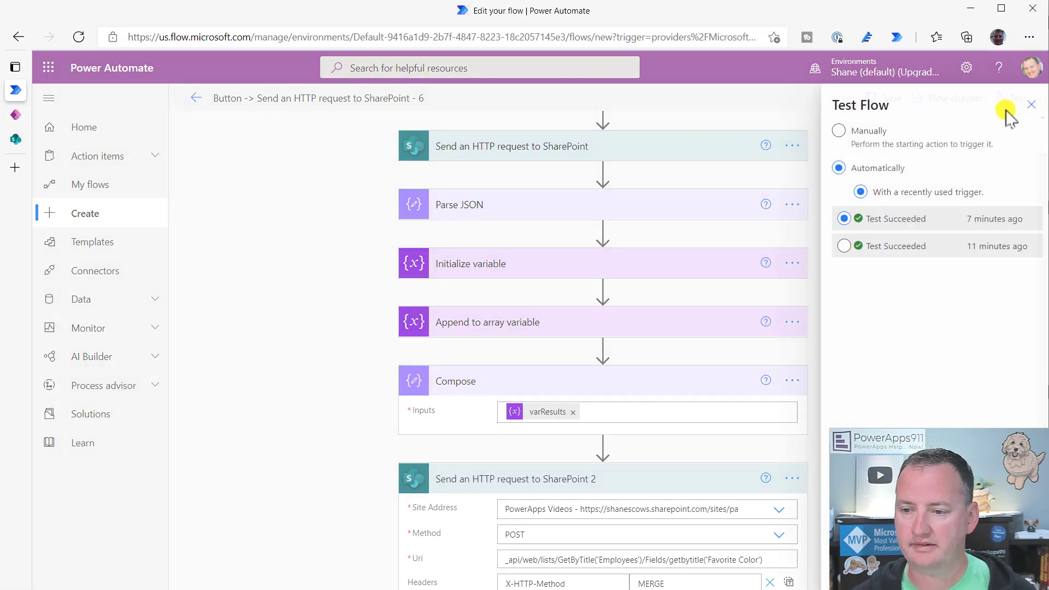
click(854, 567)
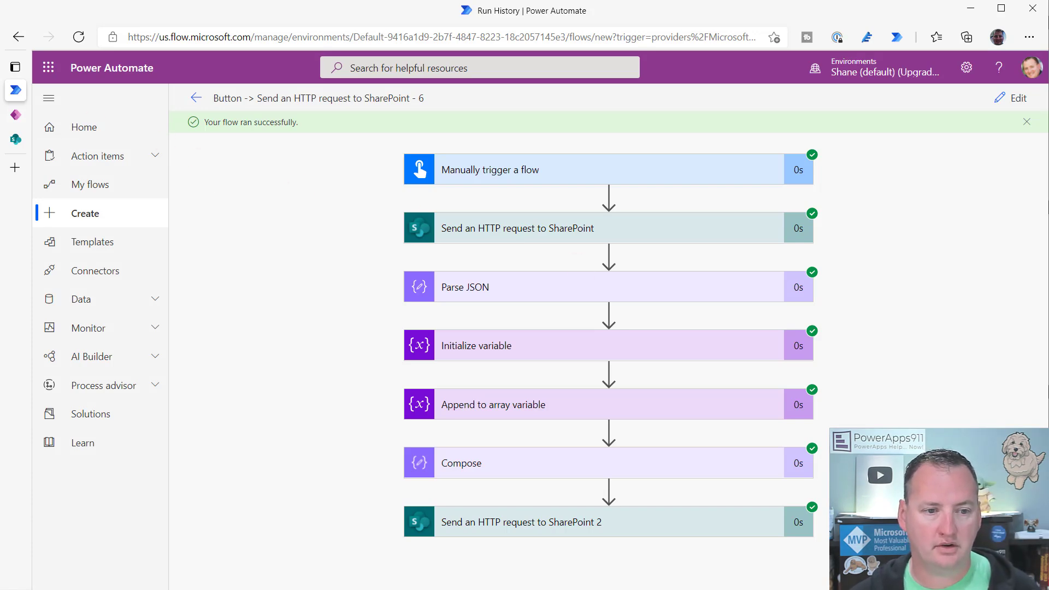
Step: Switch to the SharePoint Edit Column page, reload it and examine the list of Favorite Color choices
click(15, 139)
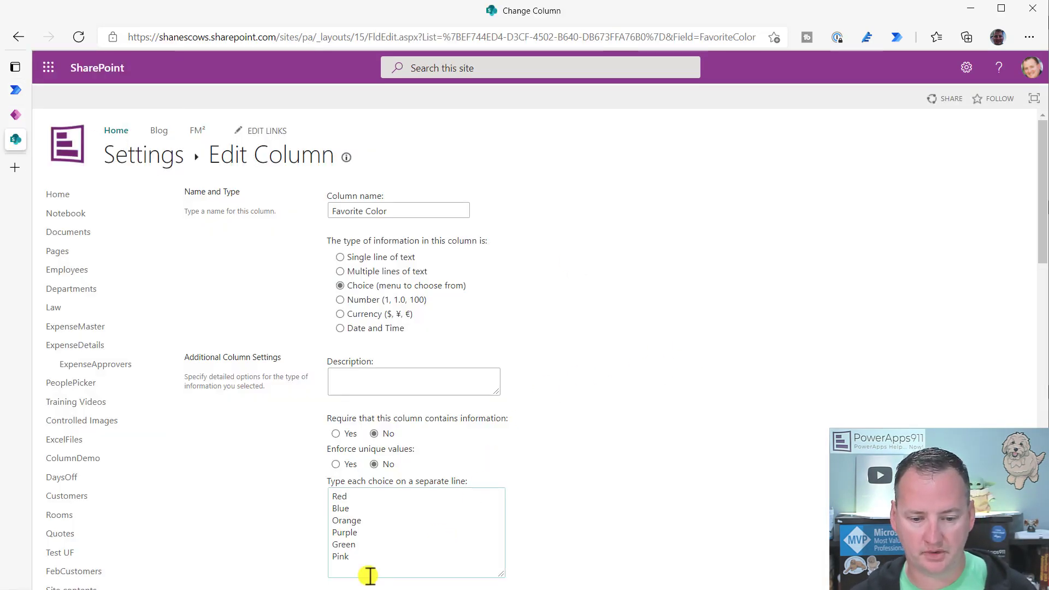
click(81, 37)
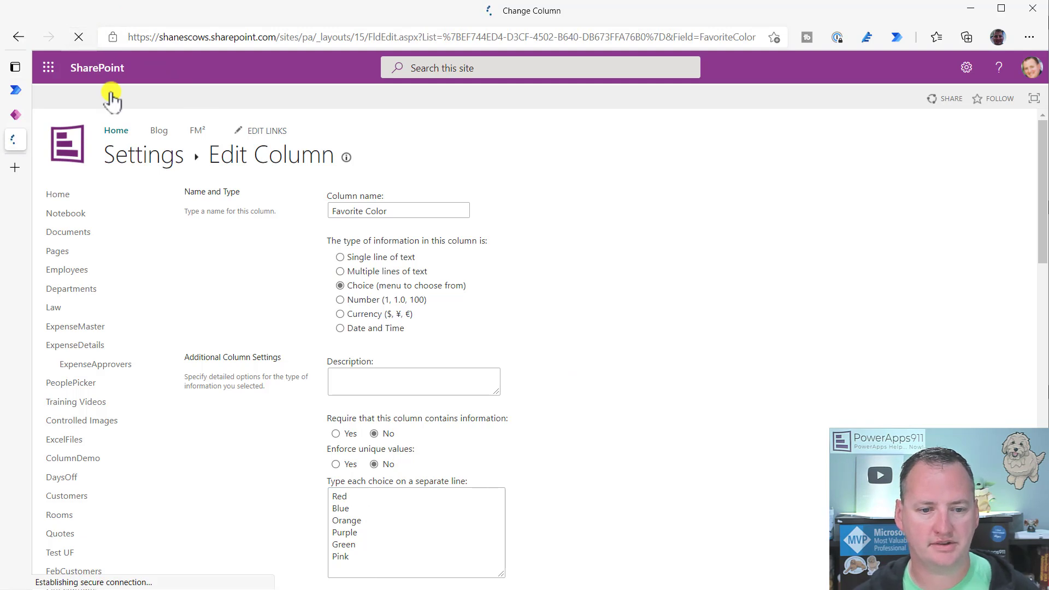
scroll(519, 334, down, 4)
drag(495, 330, 507, 373)
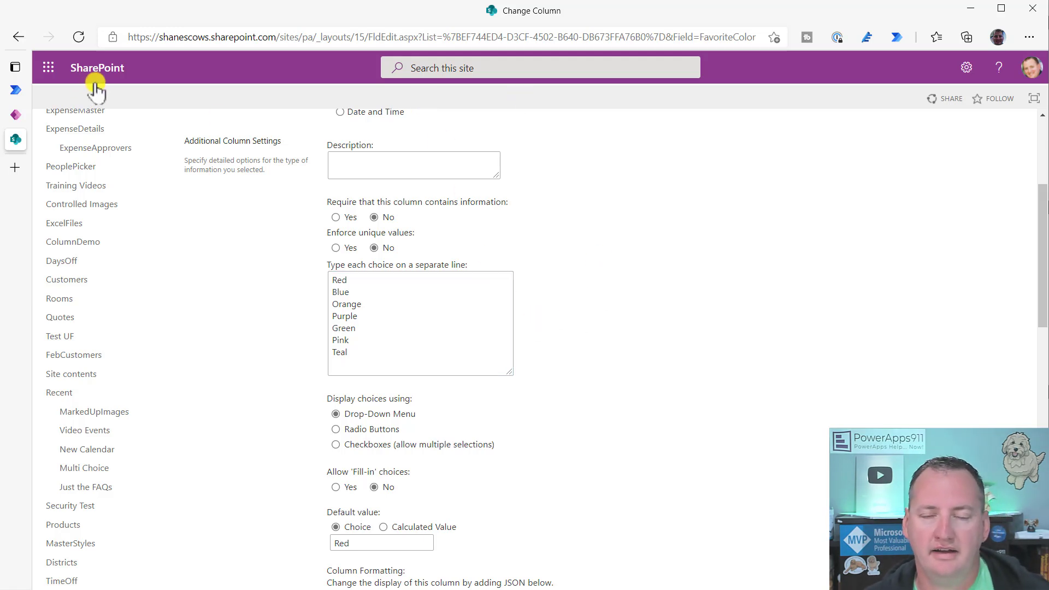
Step: Return to Power Automate, reopen the flow for editing and delete its 'Manually trigger a flow' trigger
click(15, 90)
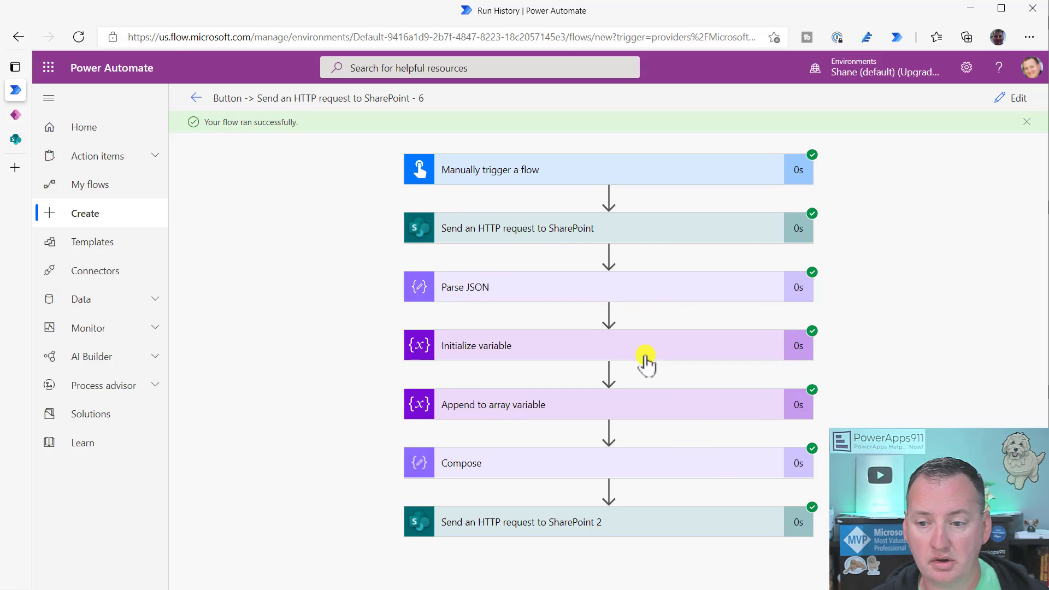
click(1013, 97)
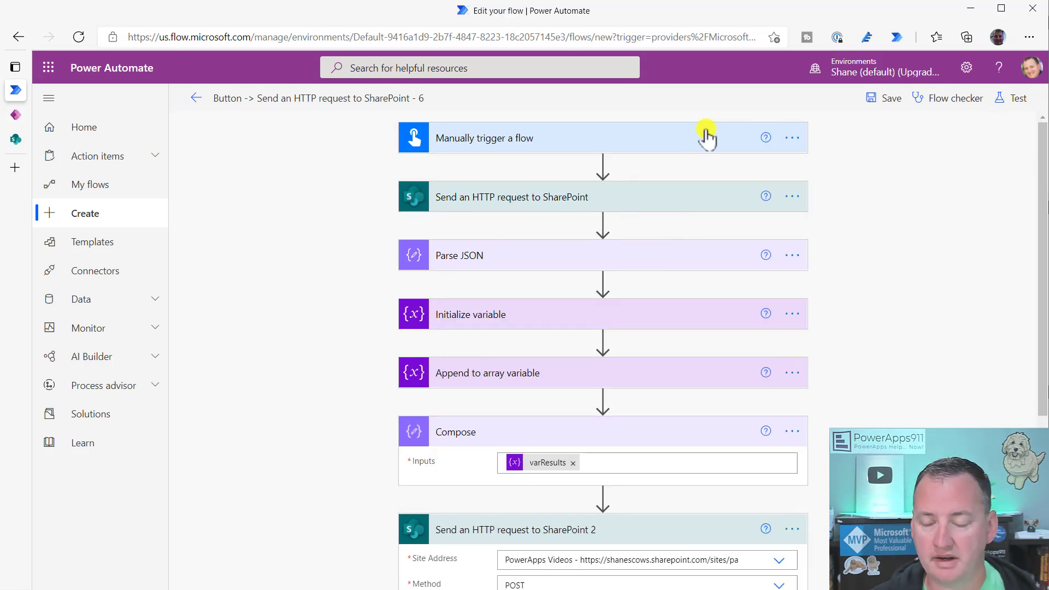
click(792, 138)
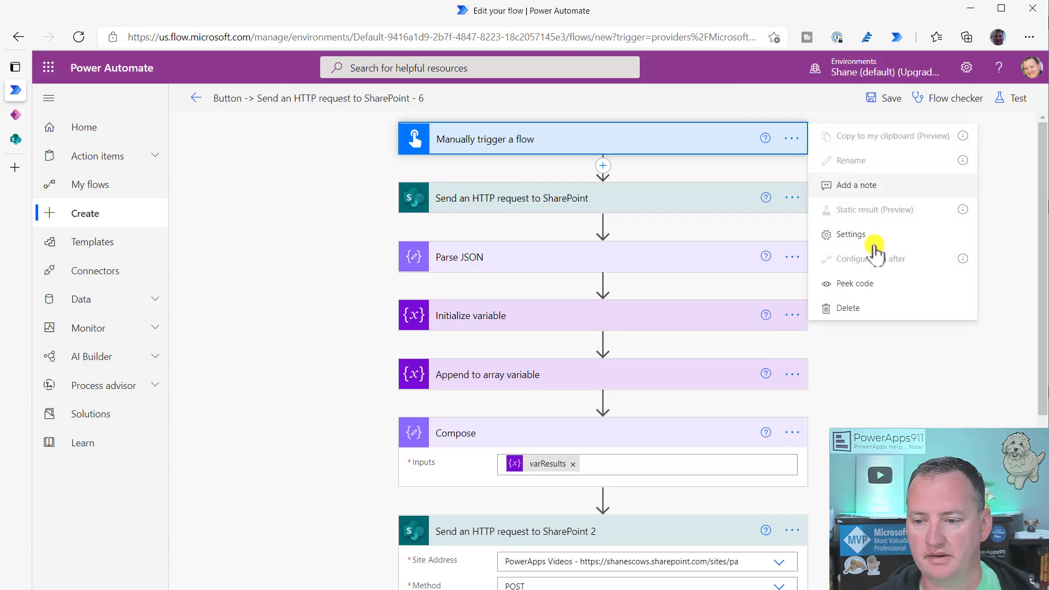
click(858, 307)
click(551, 350)
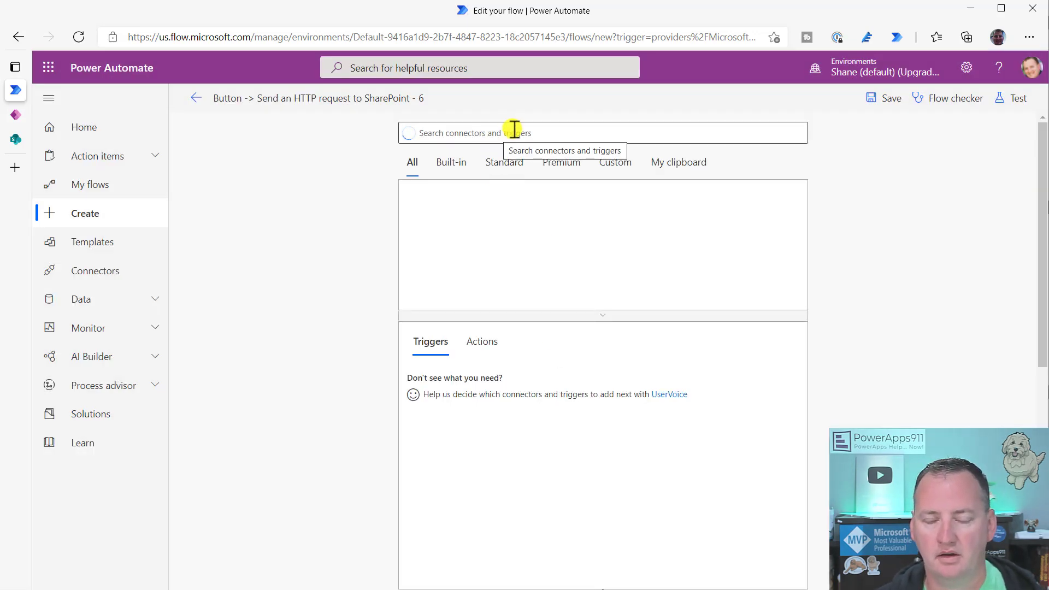
Step: Search the triggers for 'powera' and add the PowerApps trigger, not the V2 version, to the flow
click(514, 130)
text(powera)
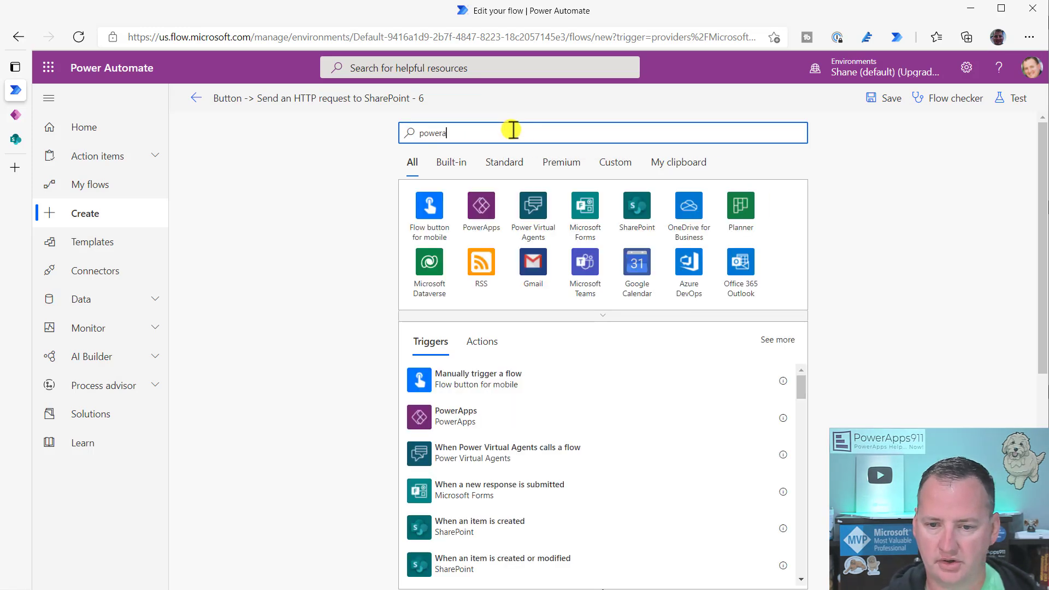
click(699, 221)
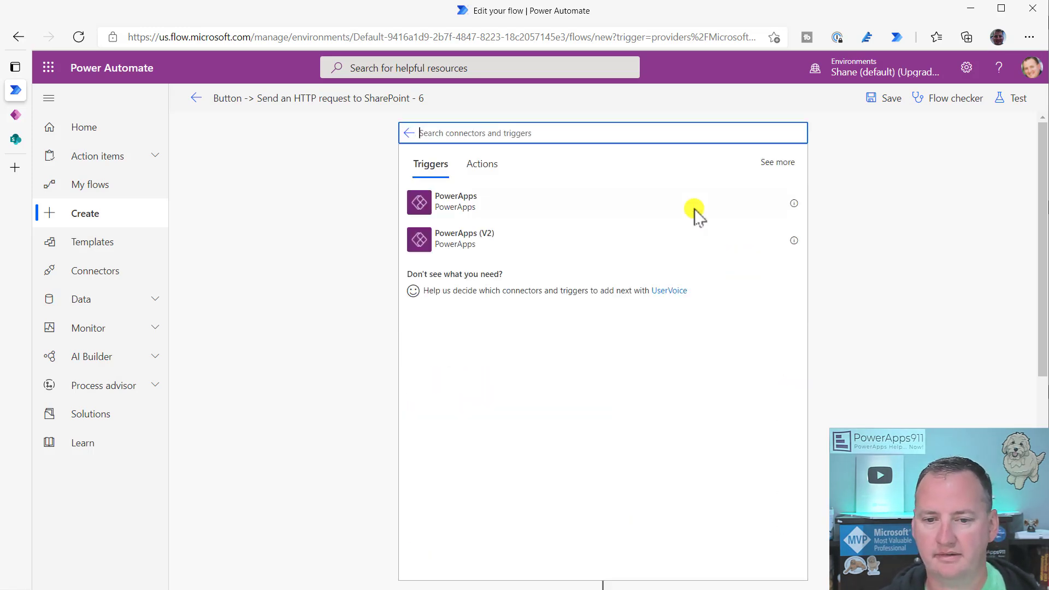
click(522, 203)
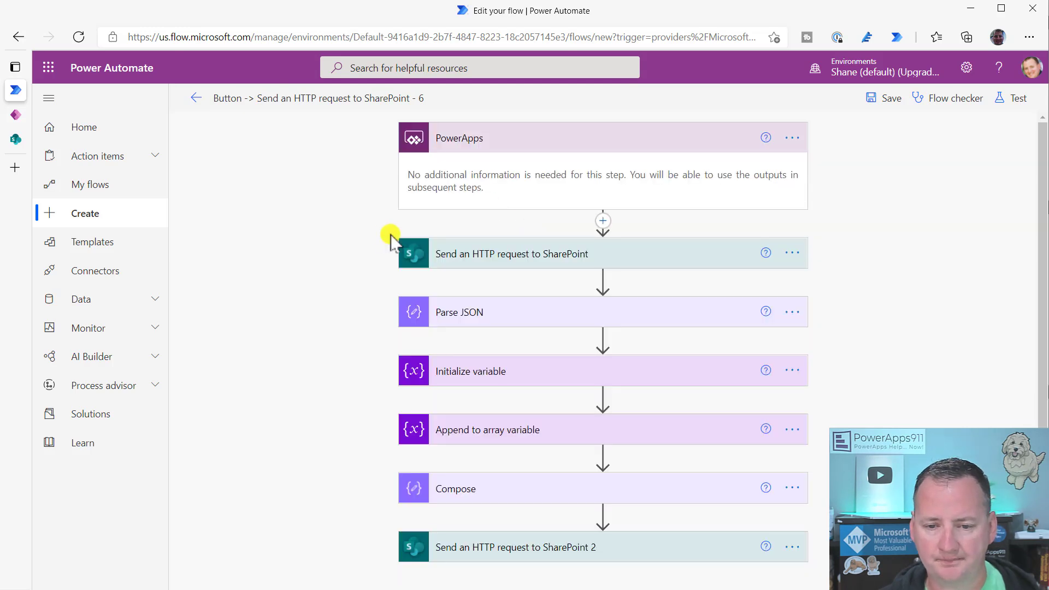
Step: Replace the value Teal in Append to array variable with a dynamic input requested from PowerApps
scroll(557, 382, down, 1)
click(571, 394)
scroll(571, 376, down, 1)
click(508, 387)
double_click(507, 388)
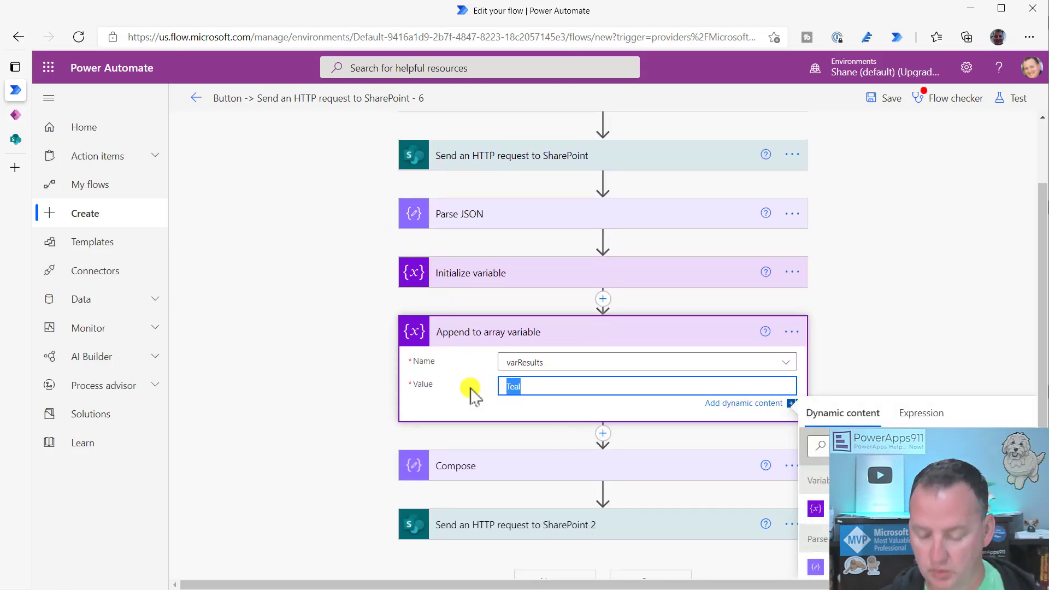
key(BackSpace)
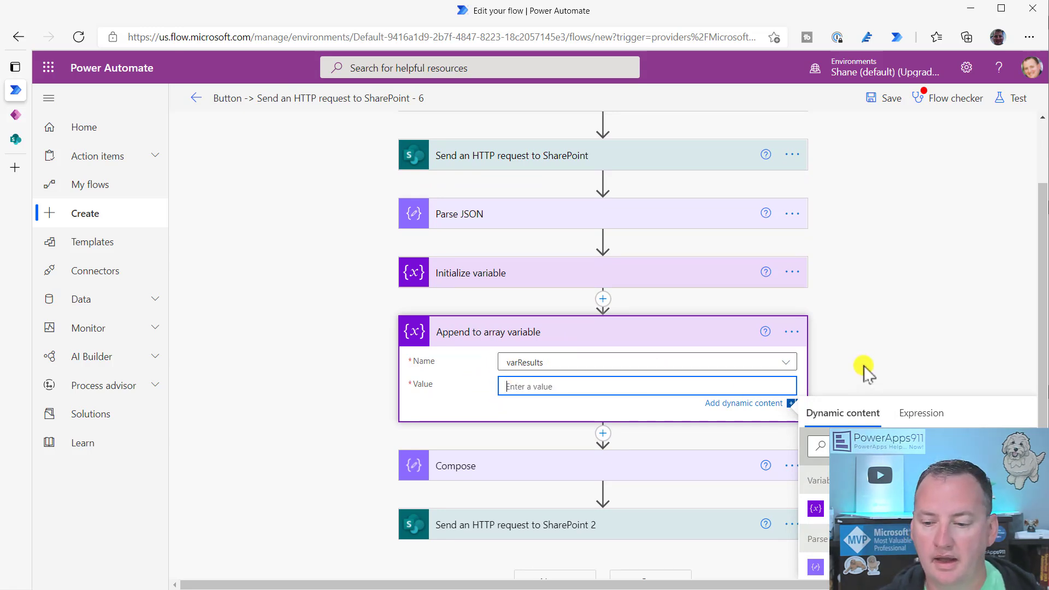
scroll(794, 398, down, 3)
scroll(945, 383, down, 10)
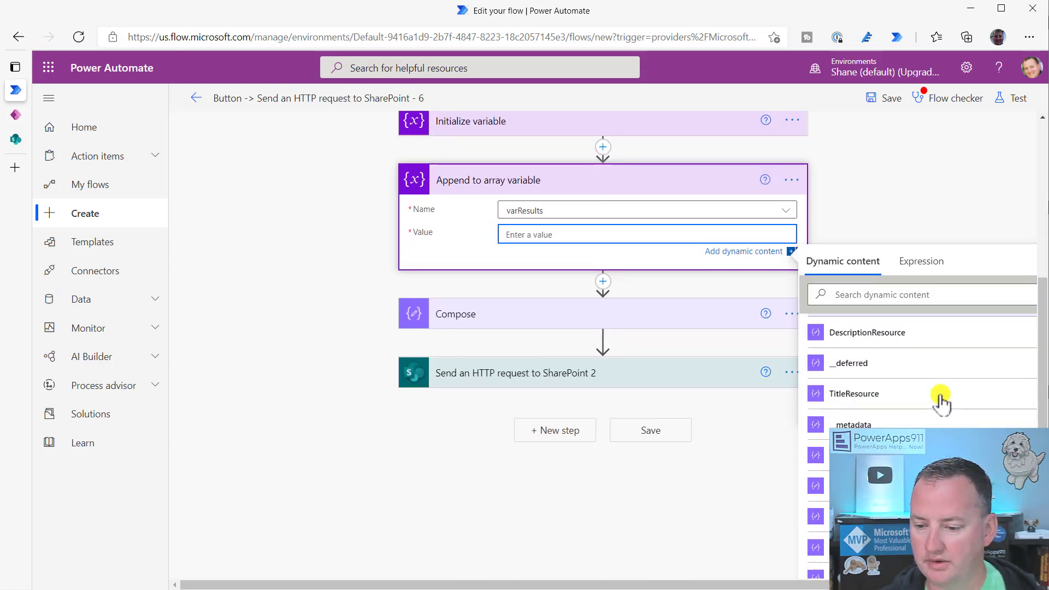
scroll(936, 380, down, 10)
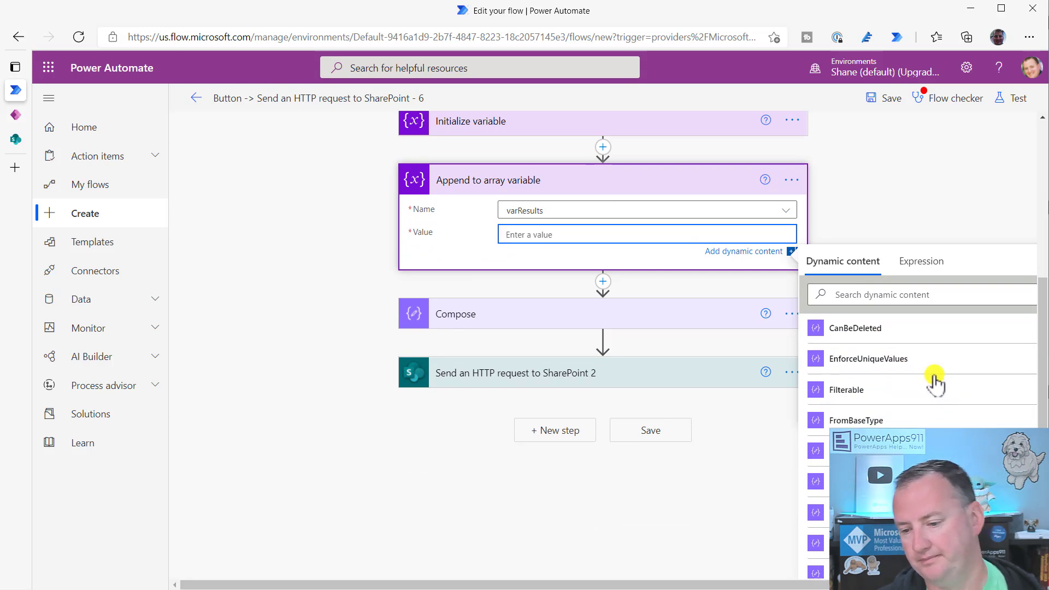
click(863, 563)
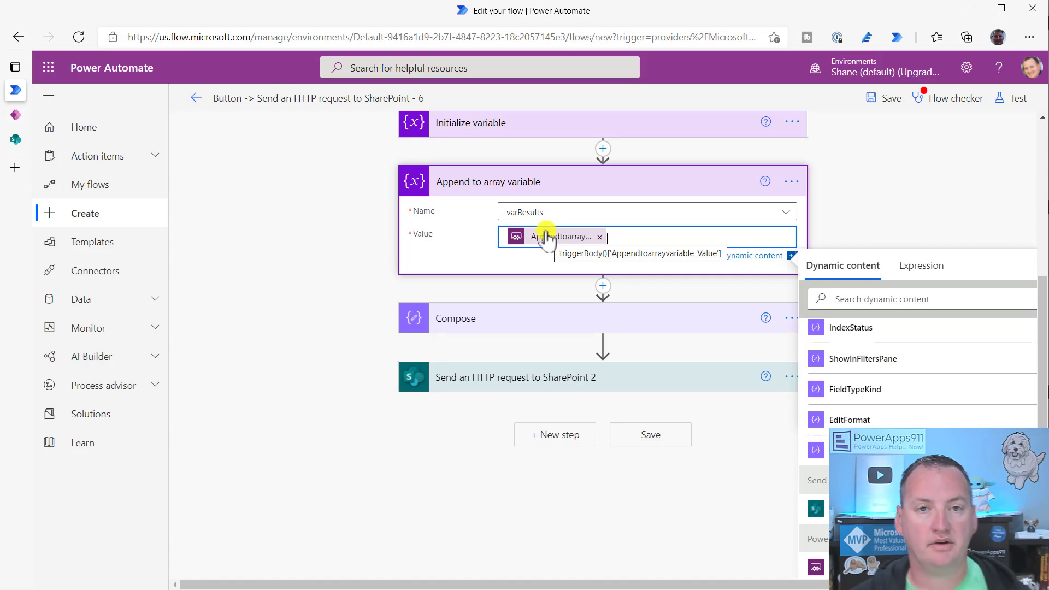
Step: Rename the flow as Video Add Choice and save it
scroll(645, 222, up, 5)
scroll(609, 236, down, 3)
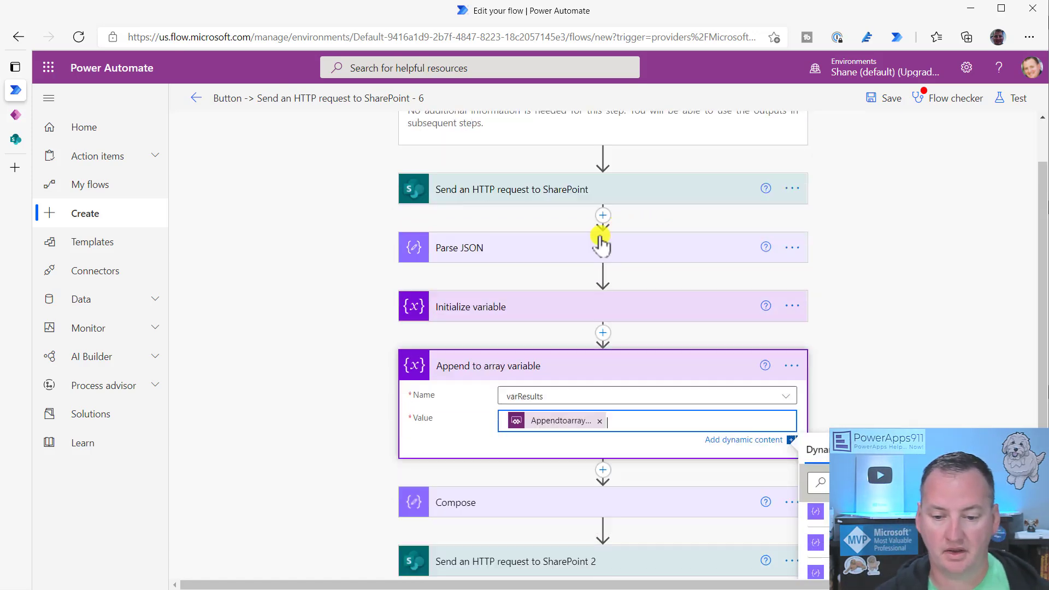
scroll(370, 272, up, 3)
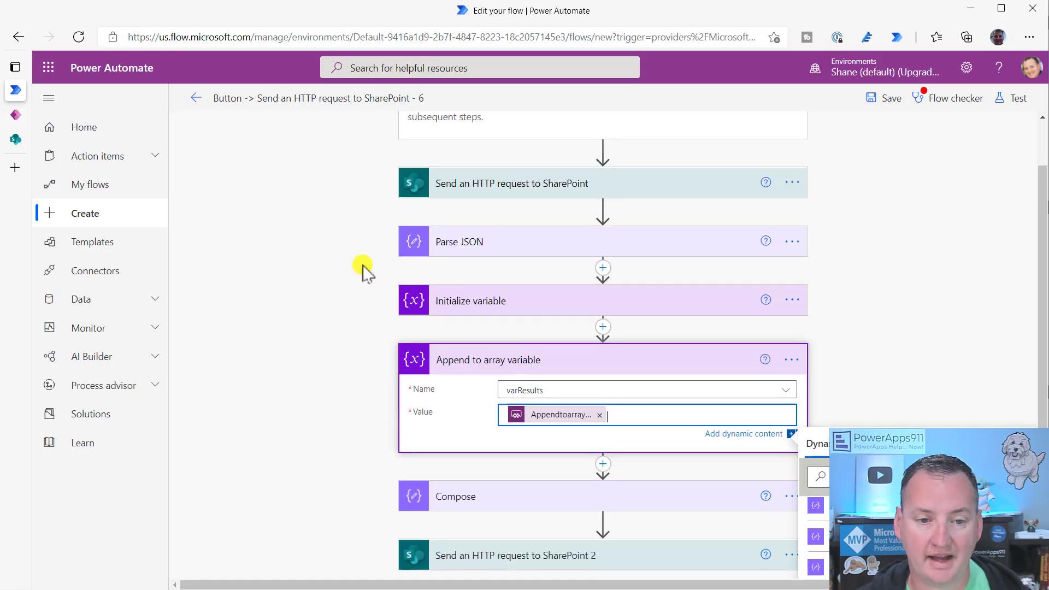
click(291, 100)
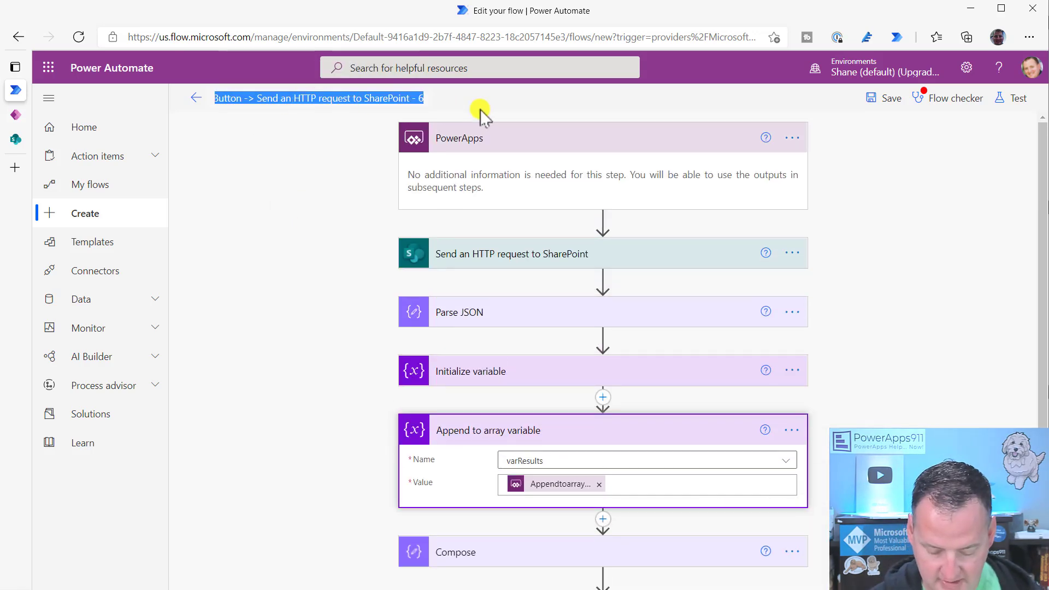
key(BackSpace)
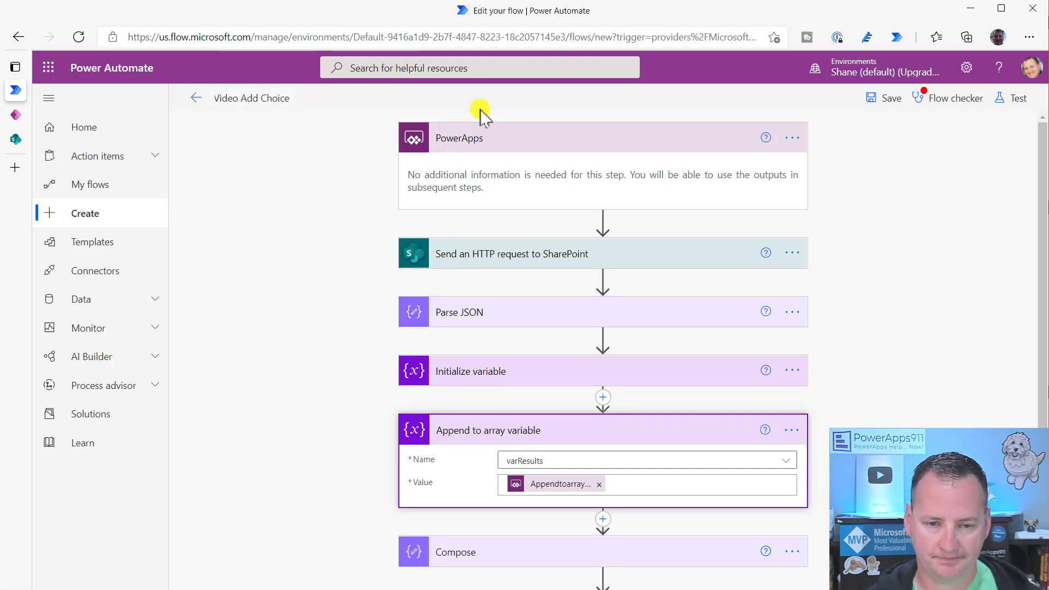
click(889, 98)
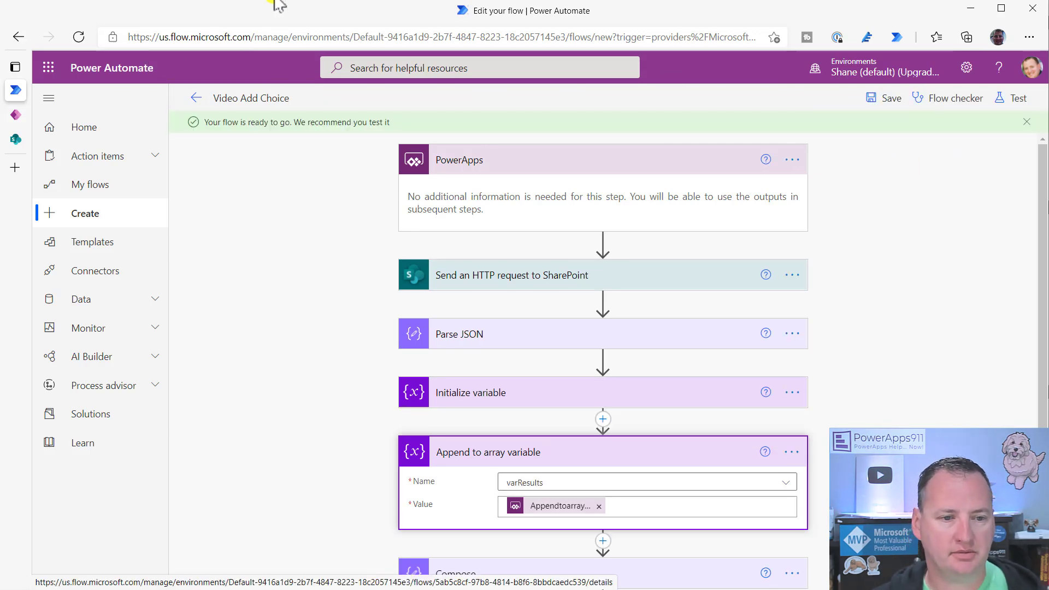
Step: Switch to Power Apps, close the app preview and collapse the Update via Combobox Search Text screen in the tree view
click(18, 117)
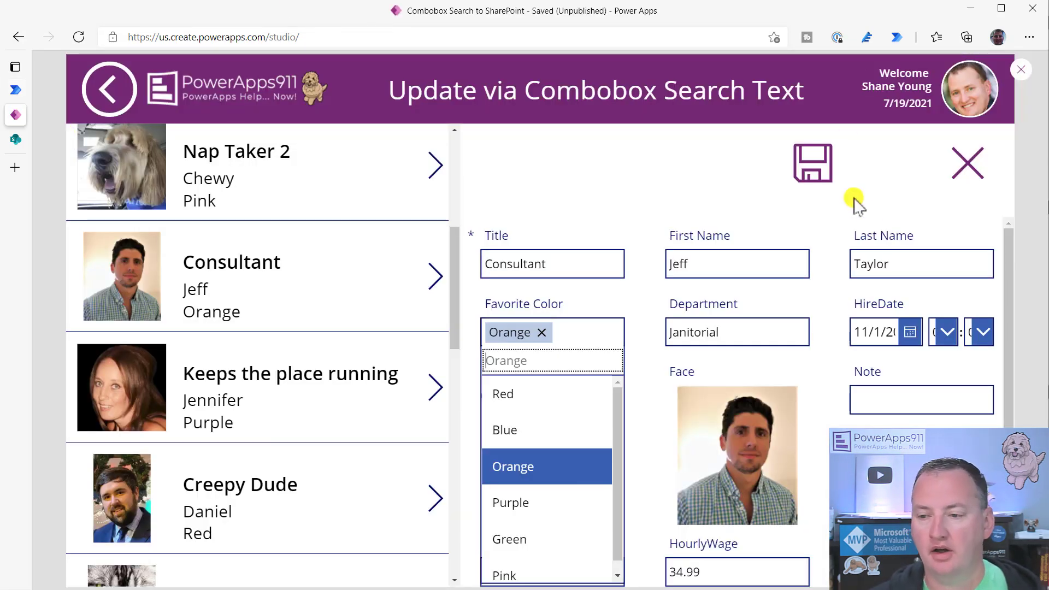
click(1021, 71)
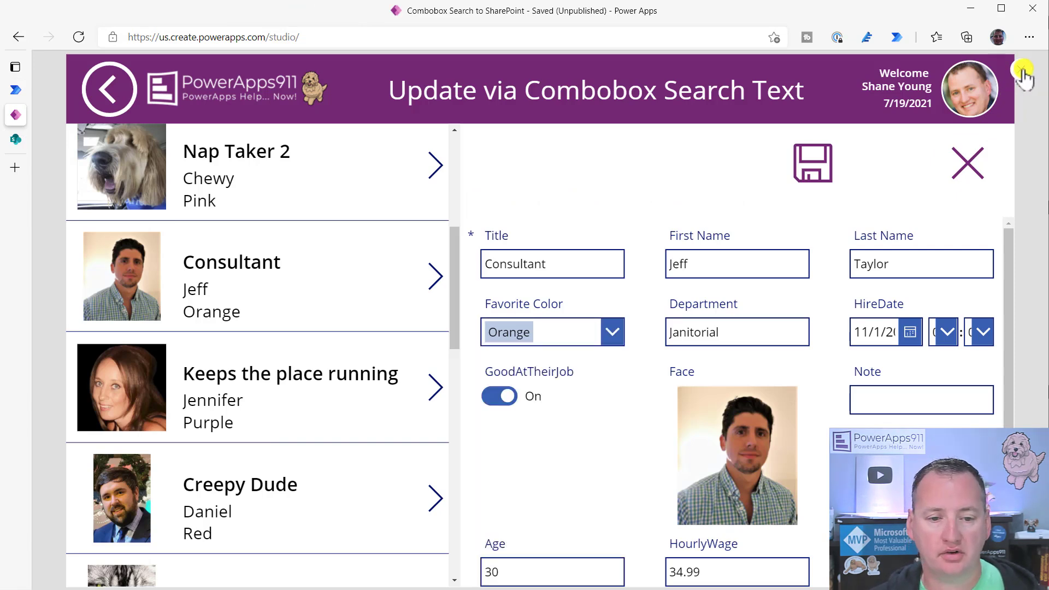
click(74, 280)
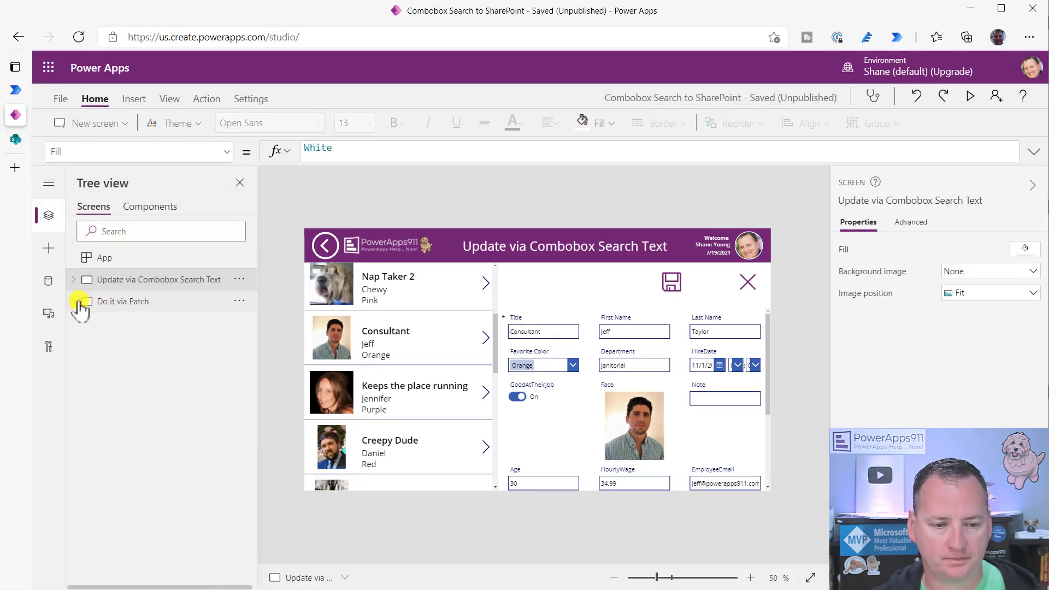
Step: Add a button to the Do it via Patch screen and place it at about X 348, Y 336, beside Save SearchText to Selected Record
click(119, 302)
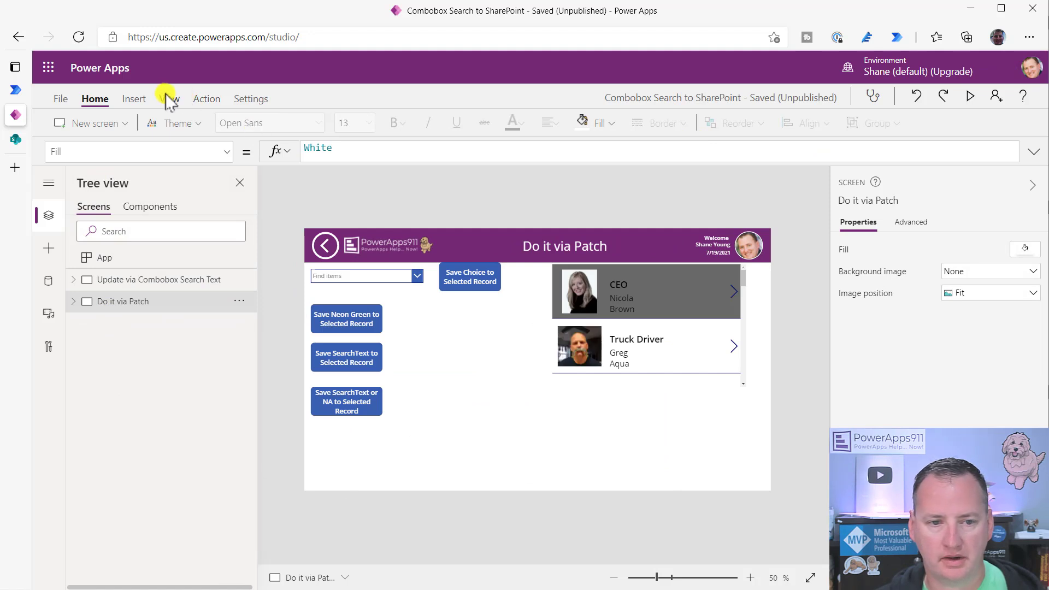
click(133, 99)
click(233, 124)
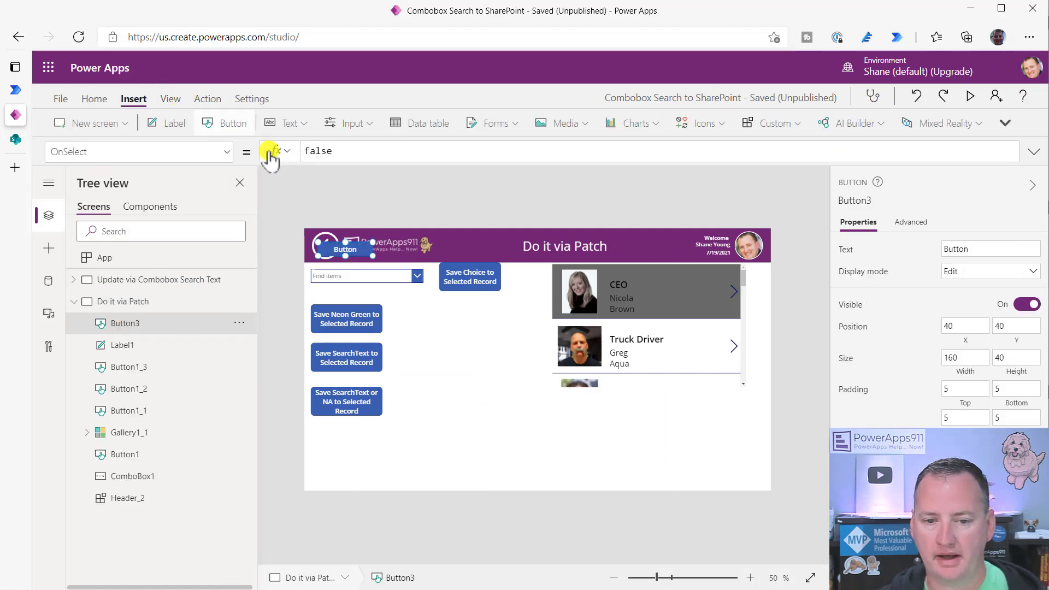
drag(345, 246, 461, 352)
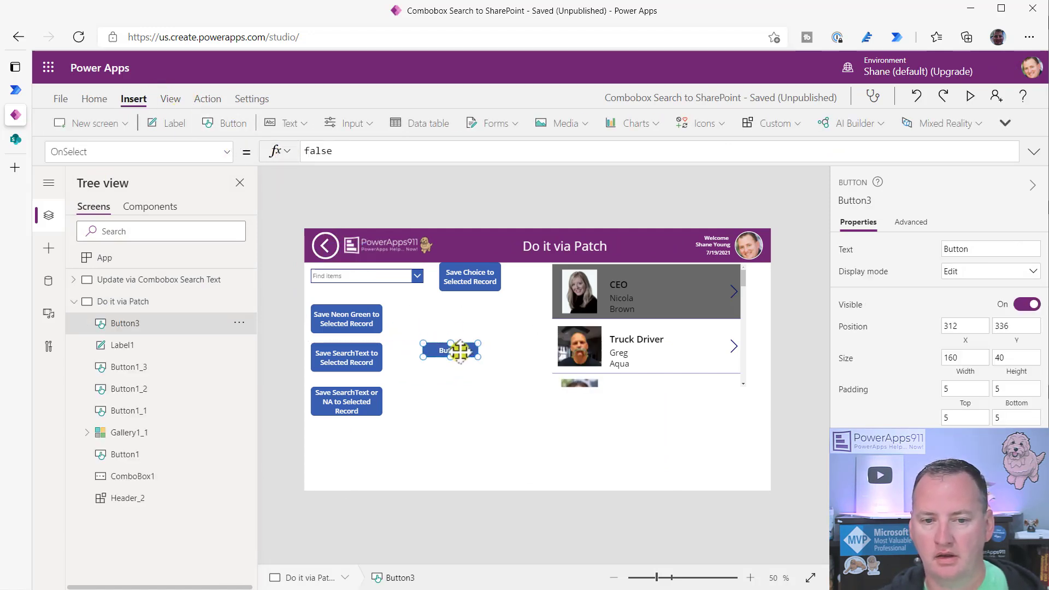
Step: Attach the Video Add Choice flow to the new button and set its OnSelect formula to VideoAddChoice.Run("Power Purple")
drag(391, 150, 286, 157)
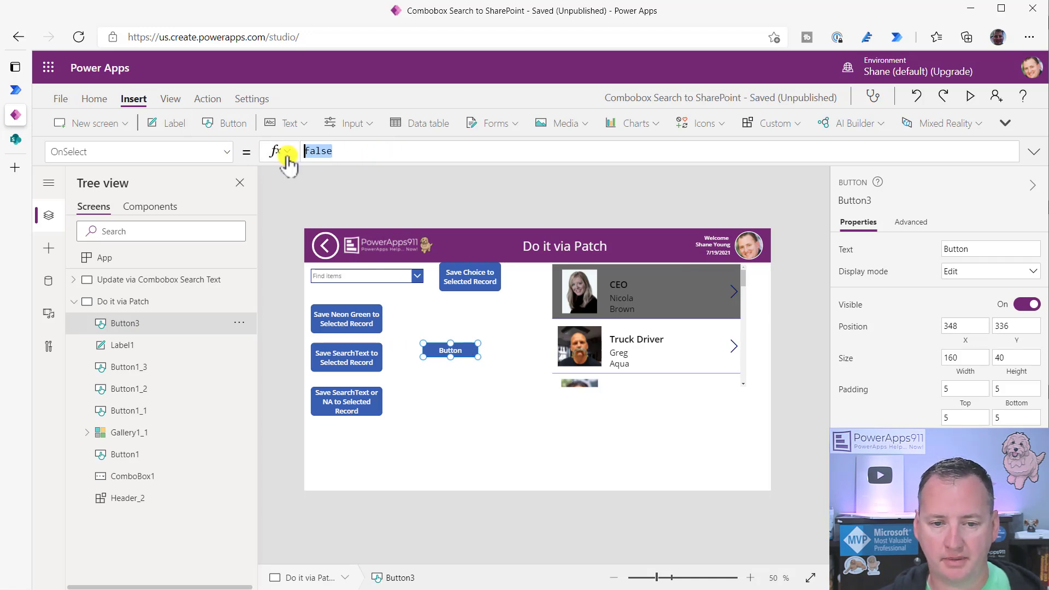
click(206, 99)
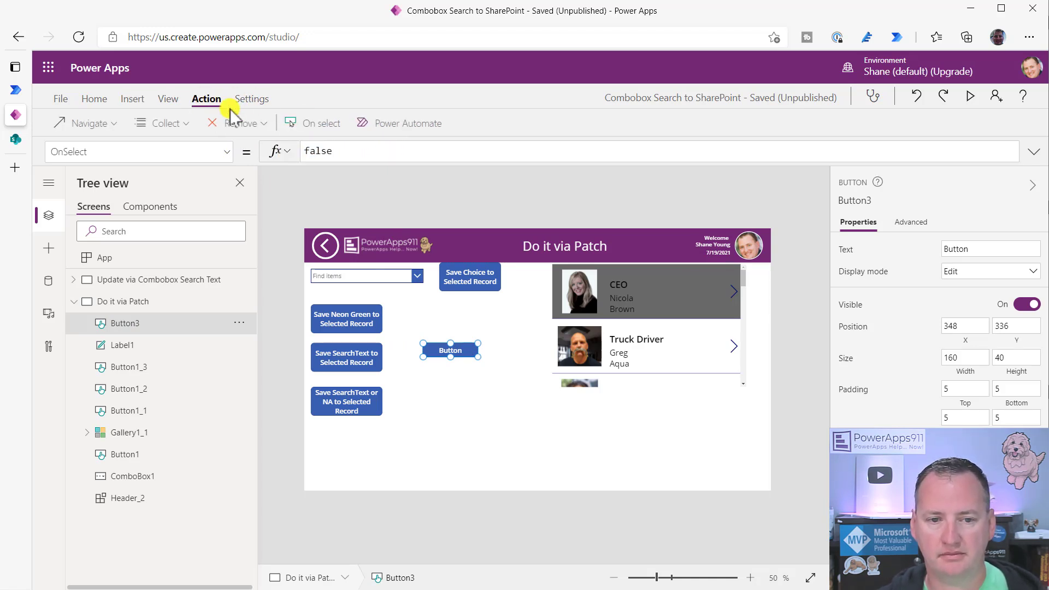
click(399, 125)
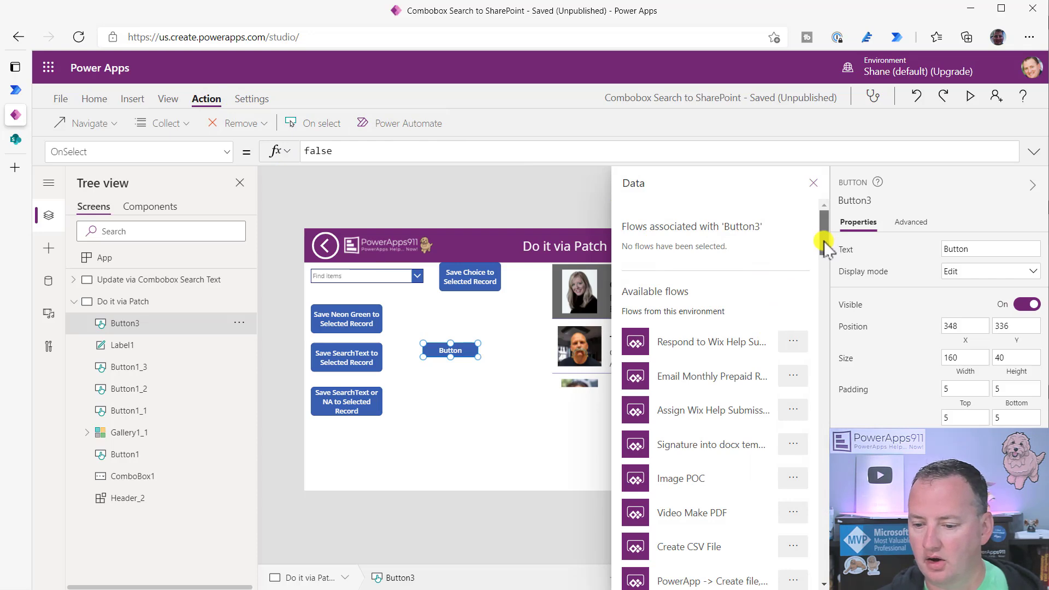
drag(823, 230, 823, 558)
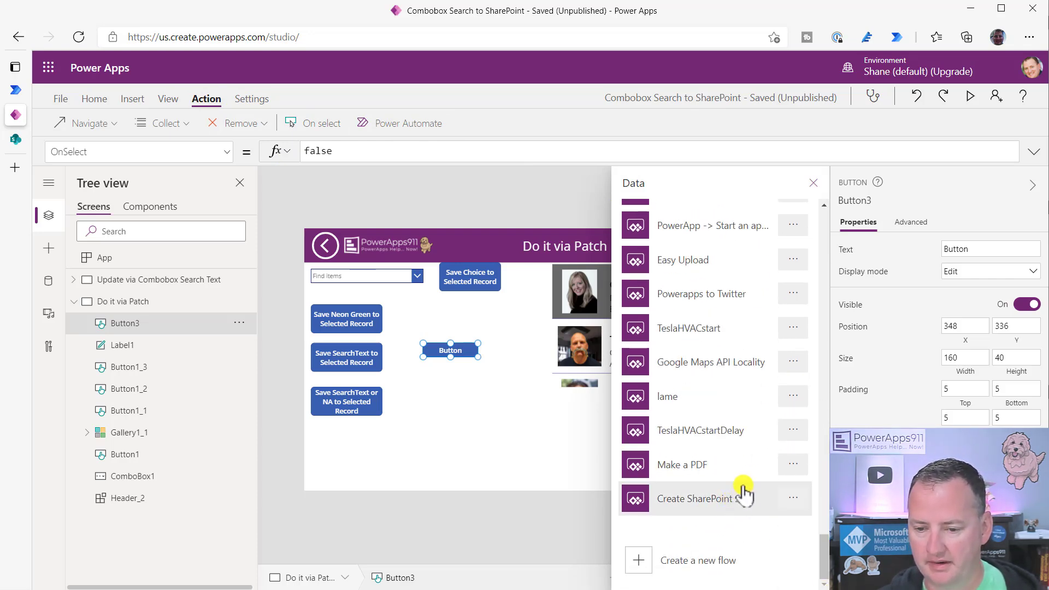
click(727, 539)
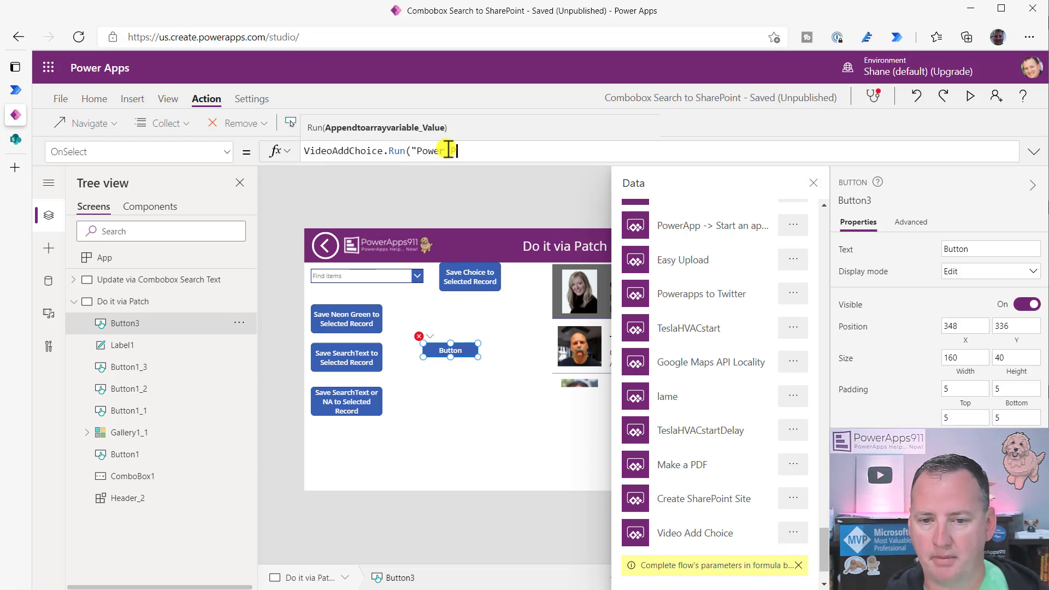
text(")
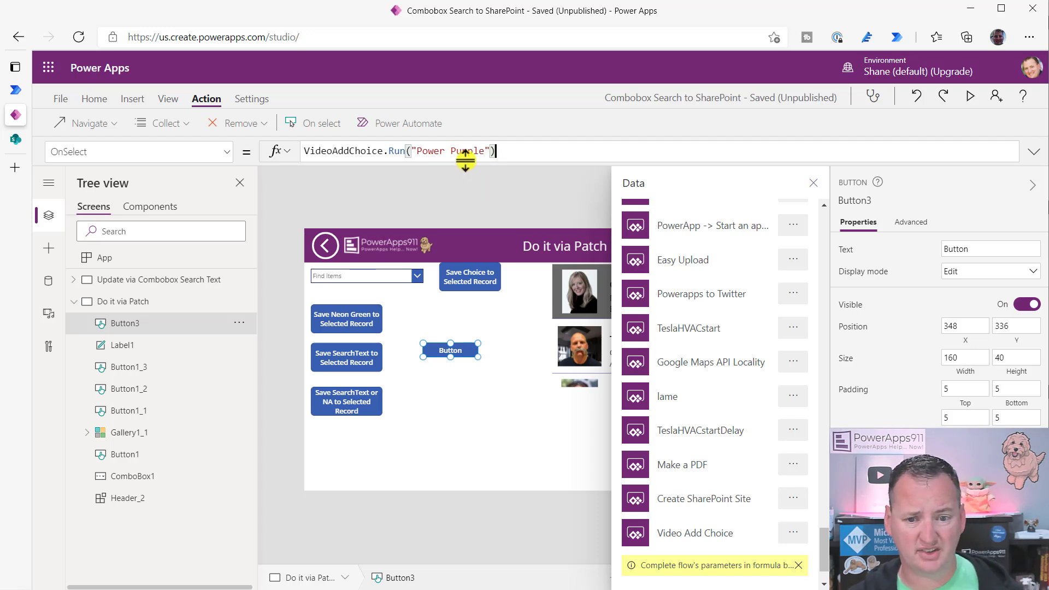
Step: Run the new button's action and switch to Power Automate to check the Video Add Choice flow's run history
key(alt)
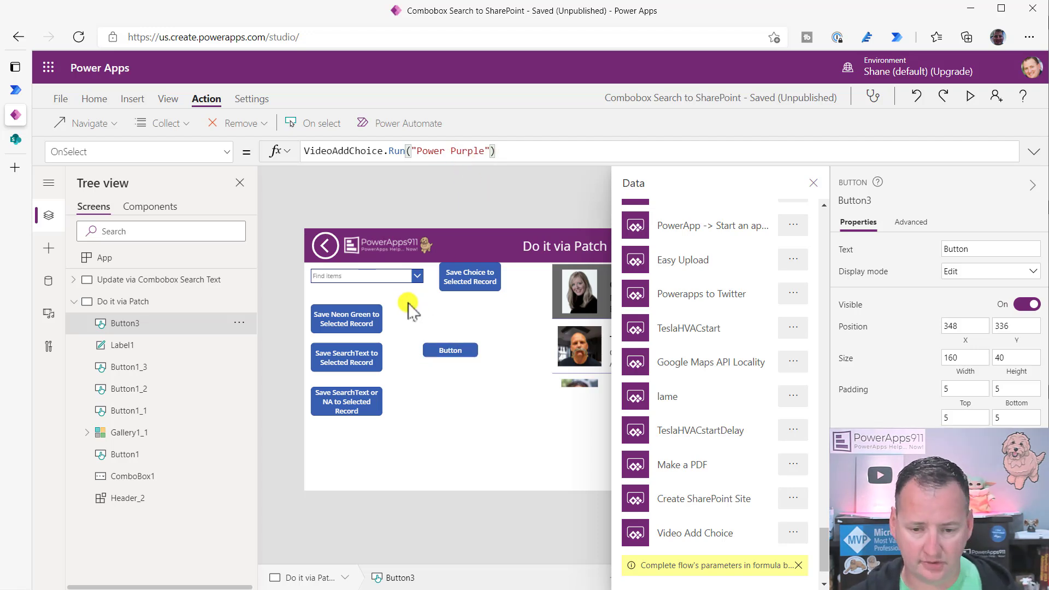
alt+click(457, 356)
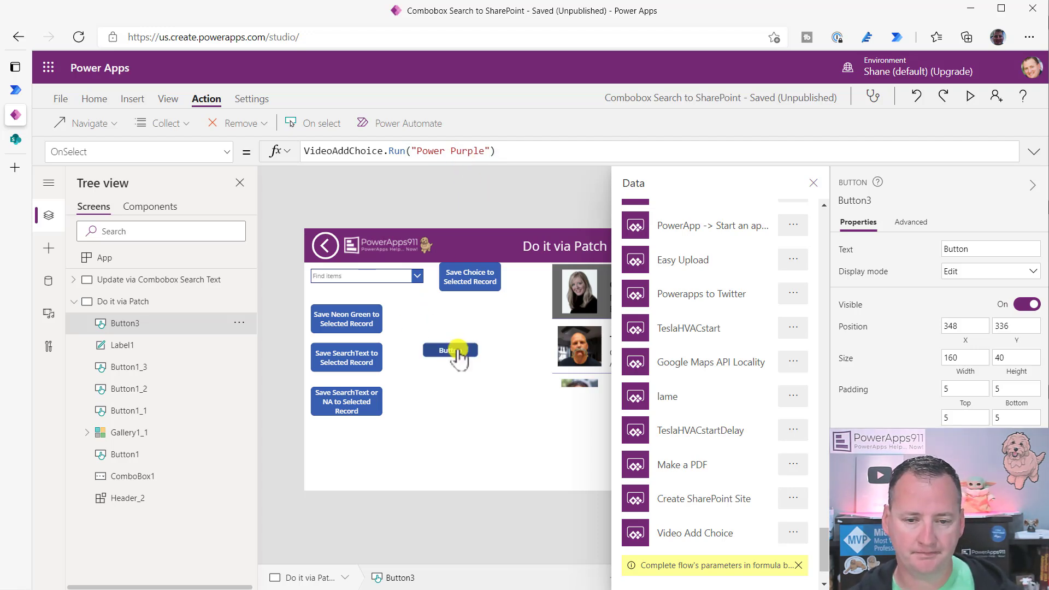
click(16, 89)
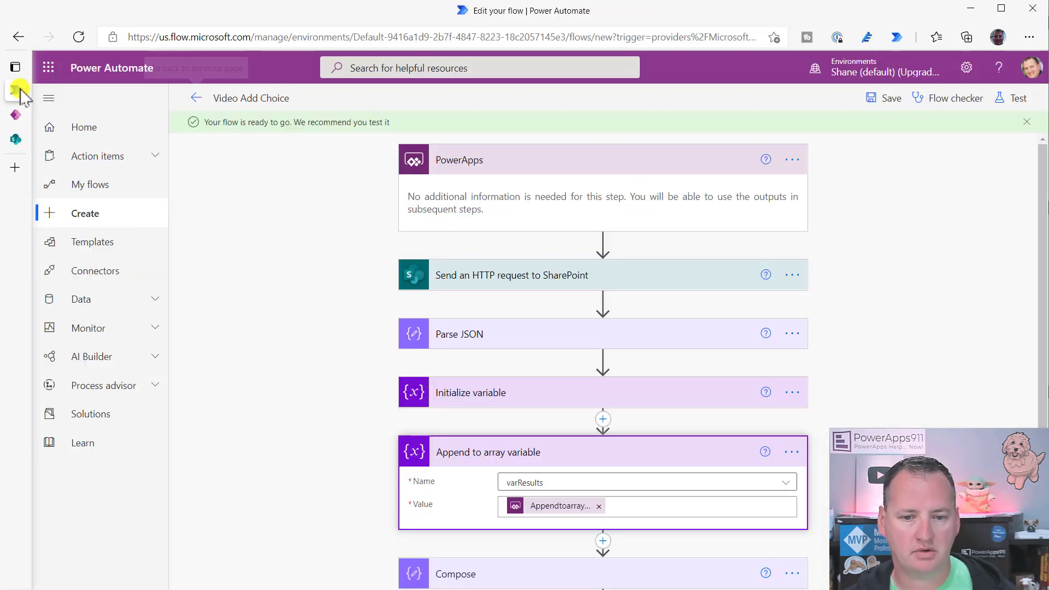
click(192, 99)
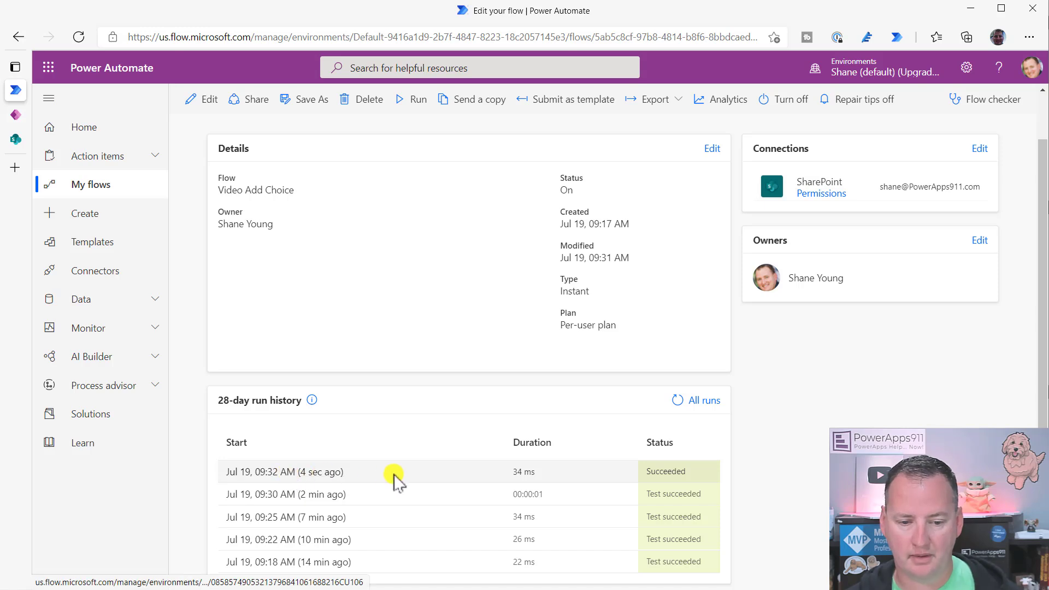
Step: Refresh the Favorite Color column settings in SharePoint to check its choices, and return to Power Apps with the flow list closed
click(16, 140)
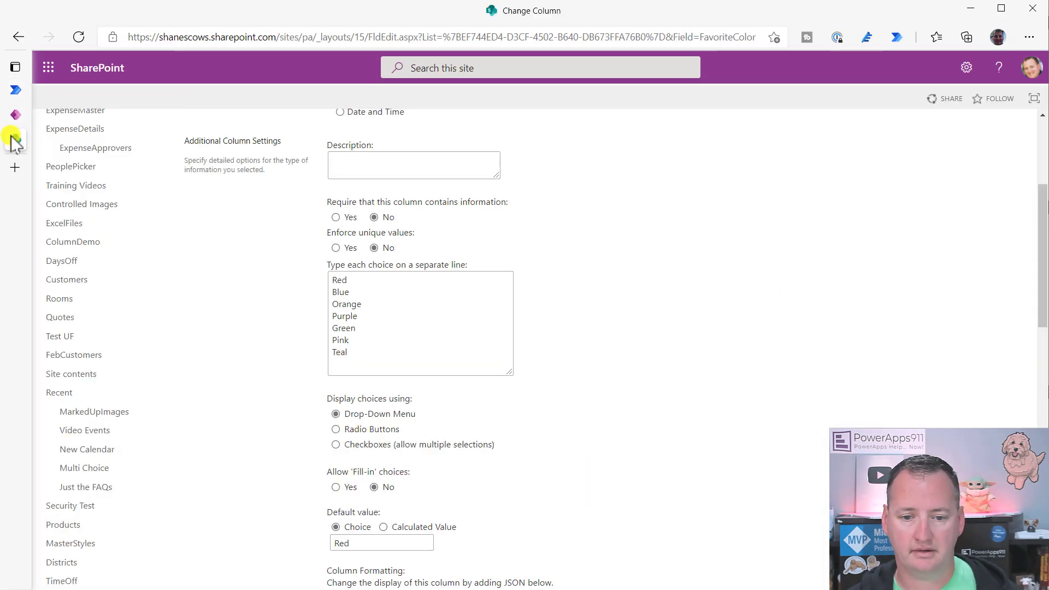
click(79, 37)
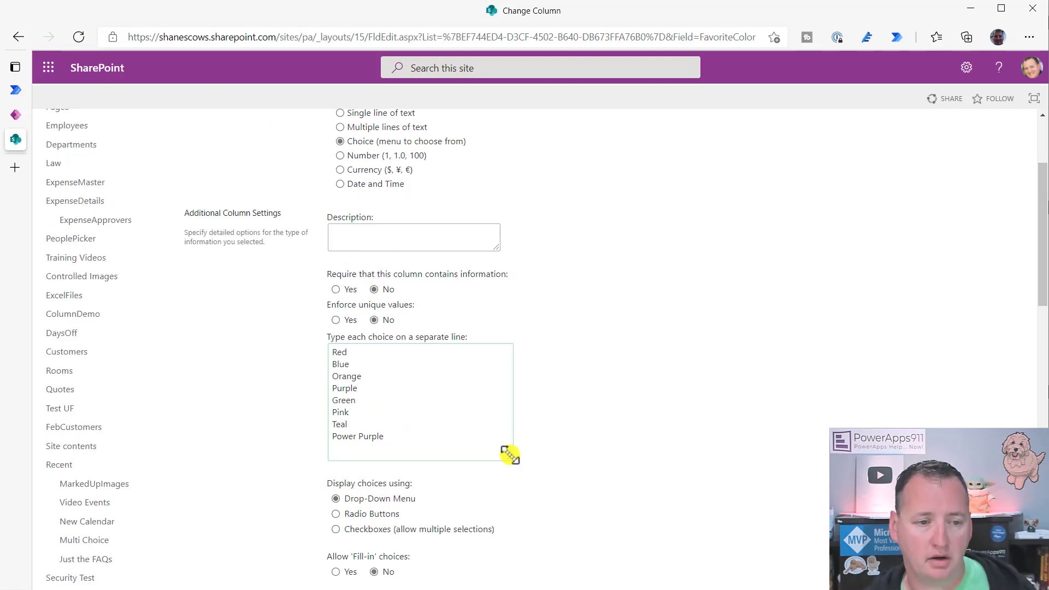
click(18, 115)
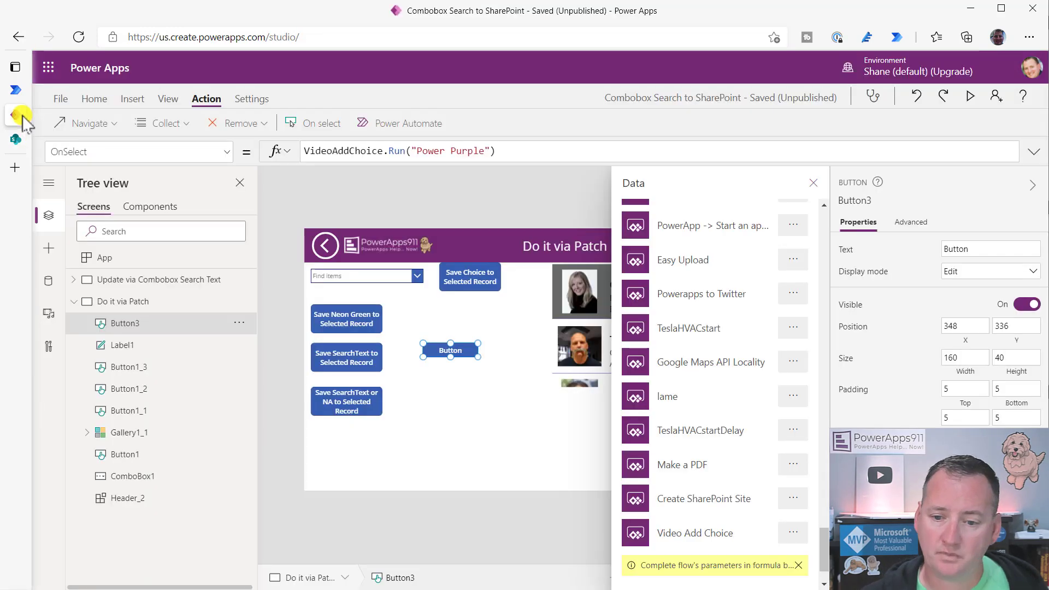
click(814, 184)
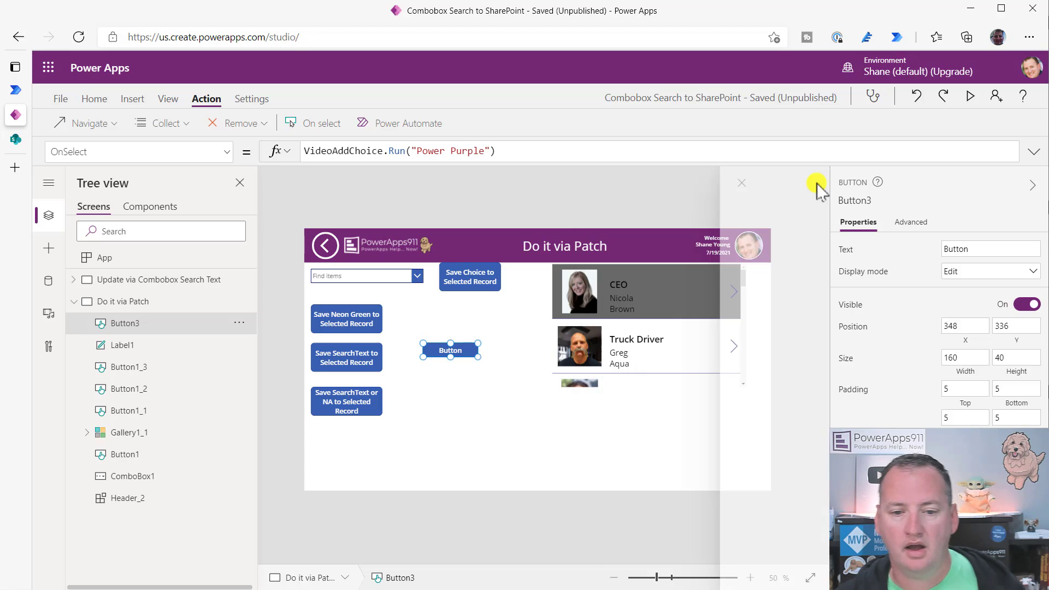
Step: Examine the save icon's full OnSelect formula on the Update via Combobox Search Text screen, including the Proper(cbFavColor.SearchText) argument passed to the flow
click(193, 282)
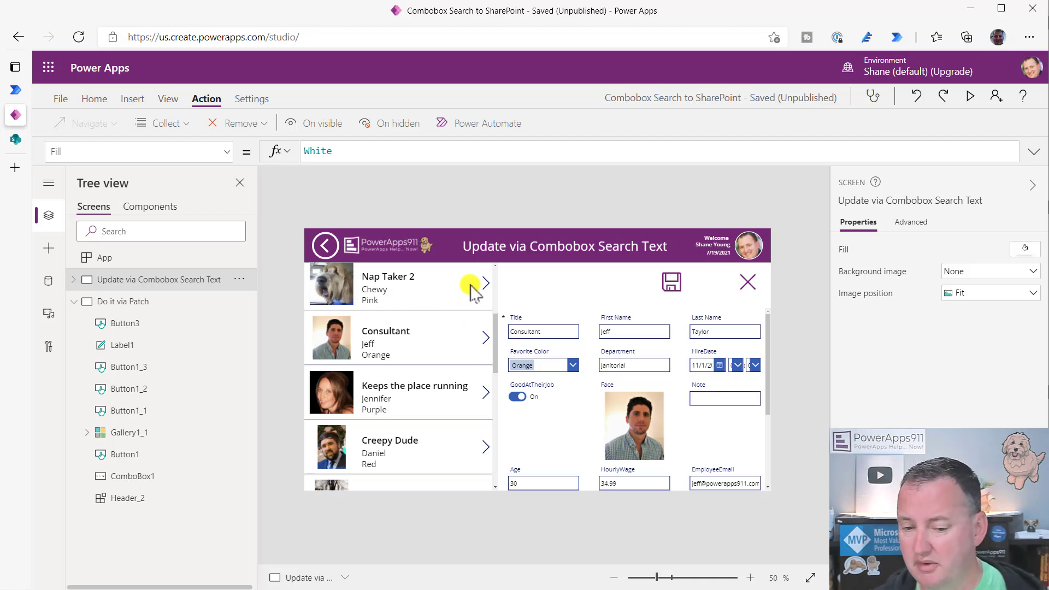
click(671, 283)
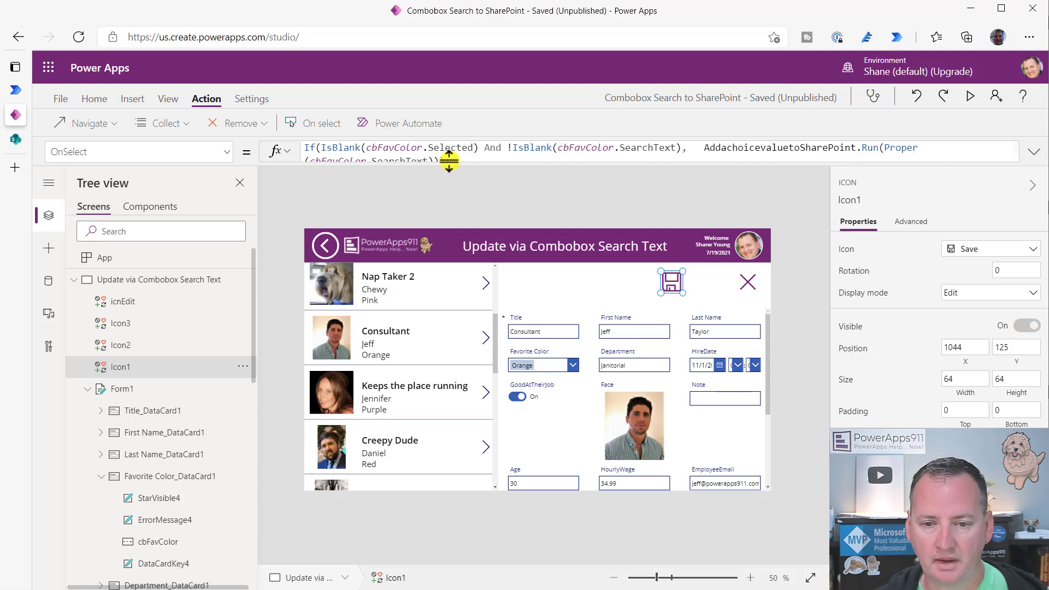
drag(449, 160, 445, 218)
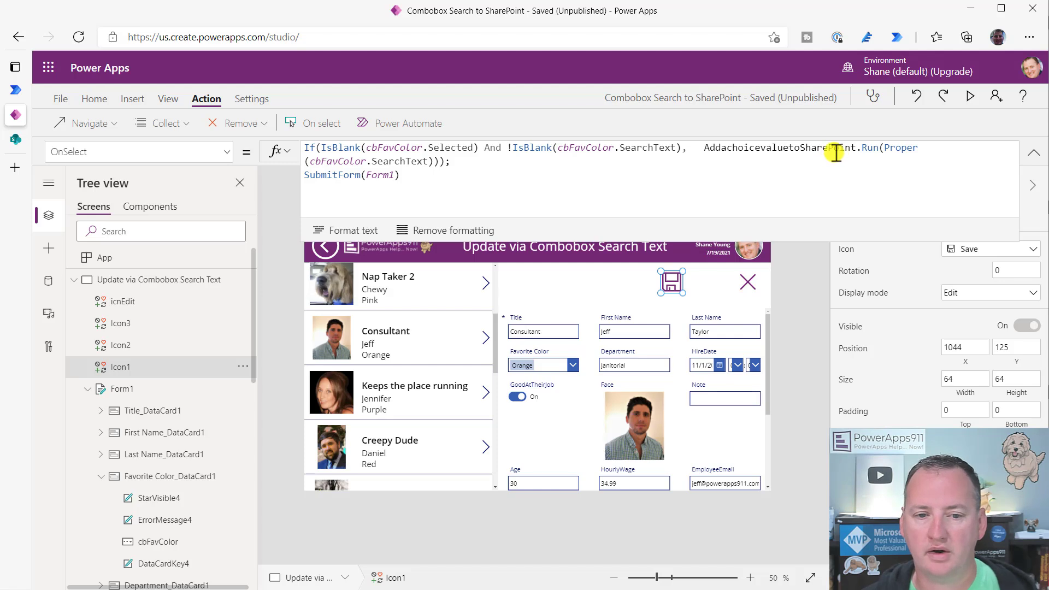
drag(886, 147, 440, 163)
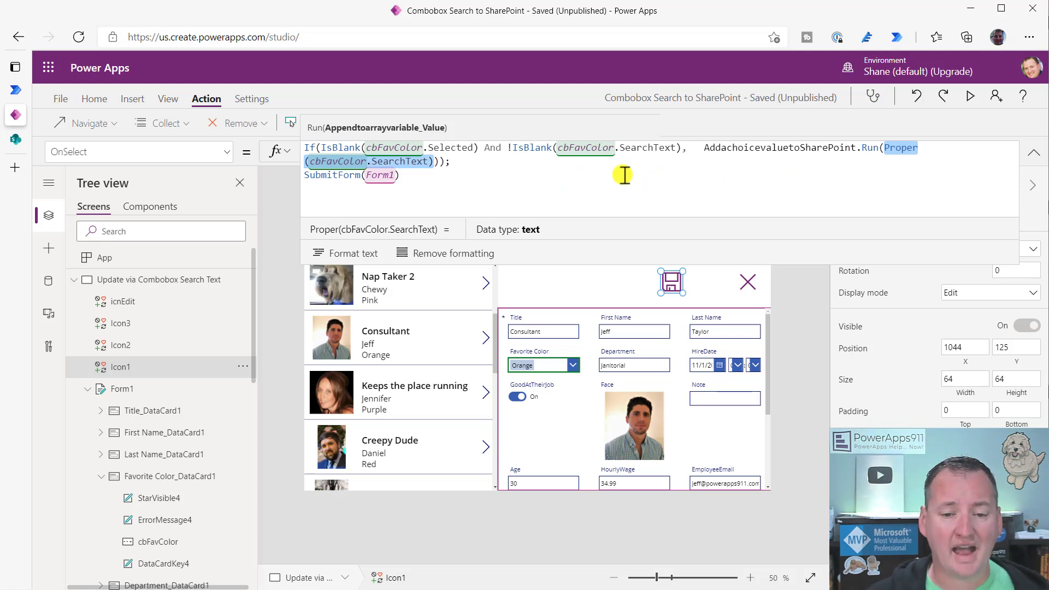
click(493, 159)
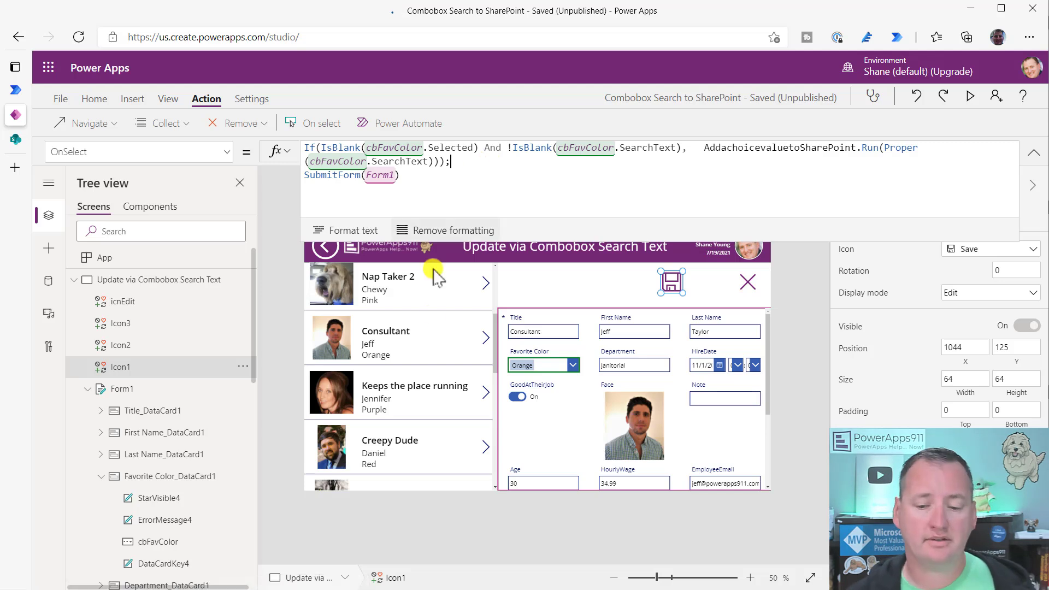
Step: Examine the Favorite Color card's Update formula, especially the Proper(cbFavColor.SearchText) part inside Coalesce
click(586, 373)
click(563, 365)
click(589, 372)
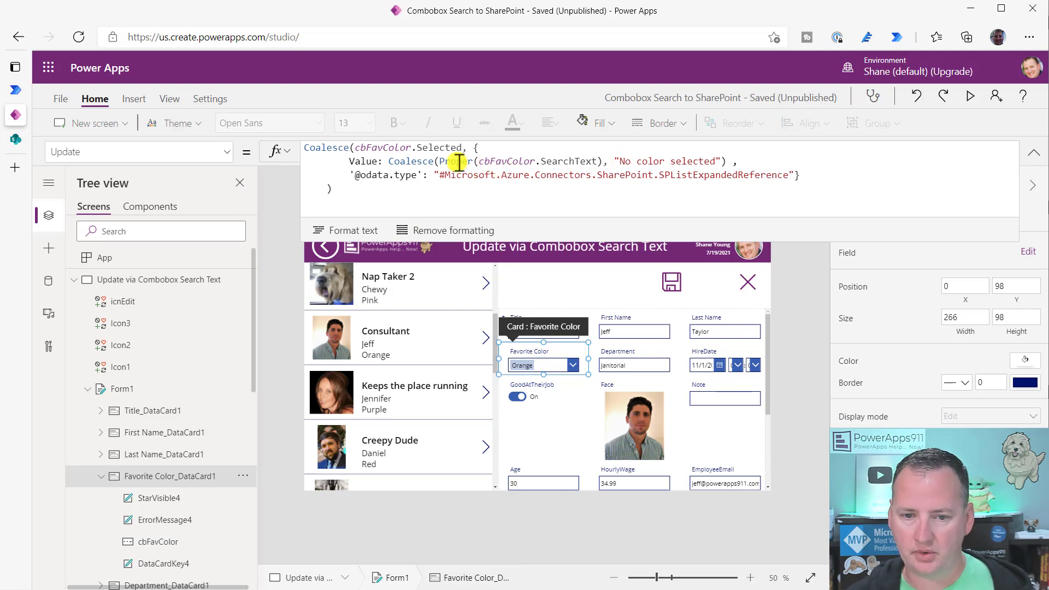
click(541, 161)
click(605, 162)
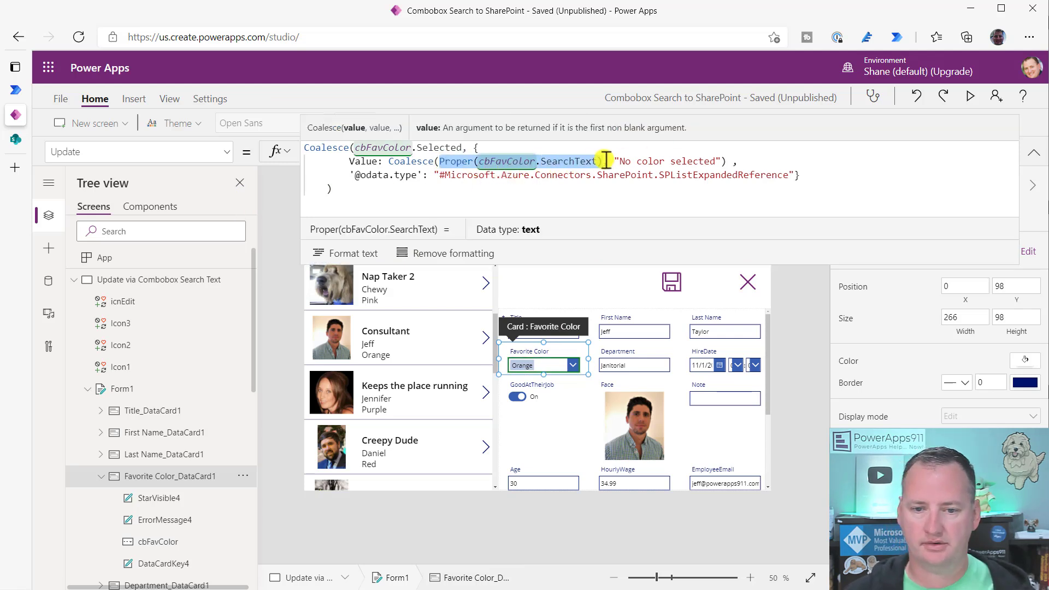
click(836, 174)
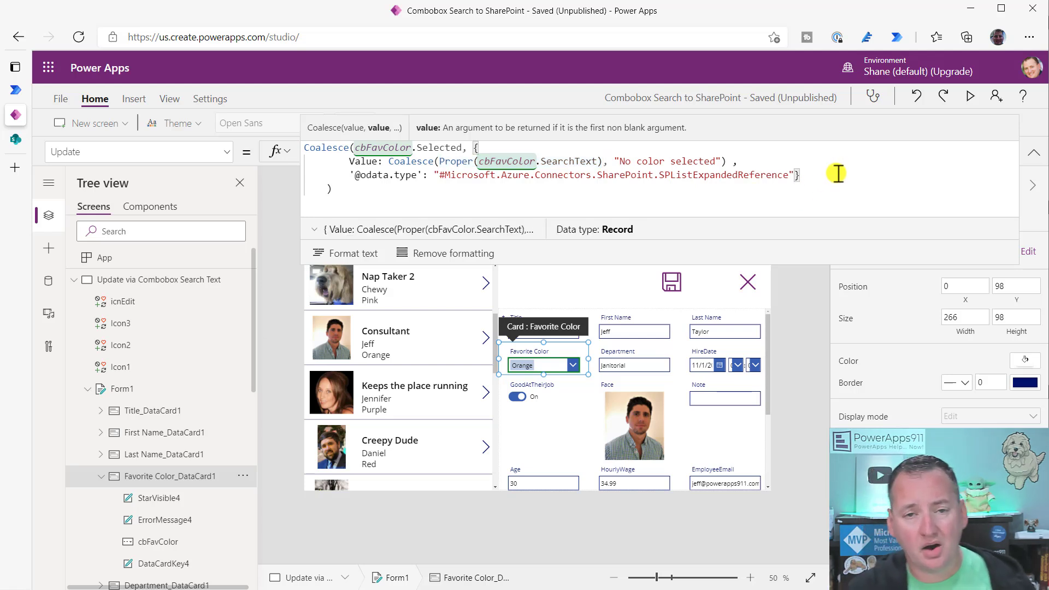